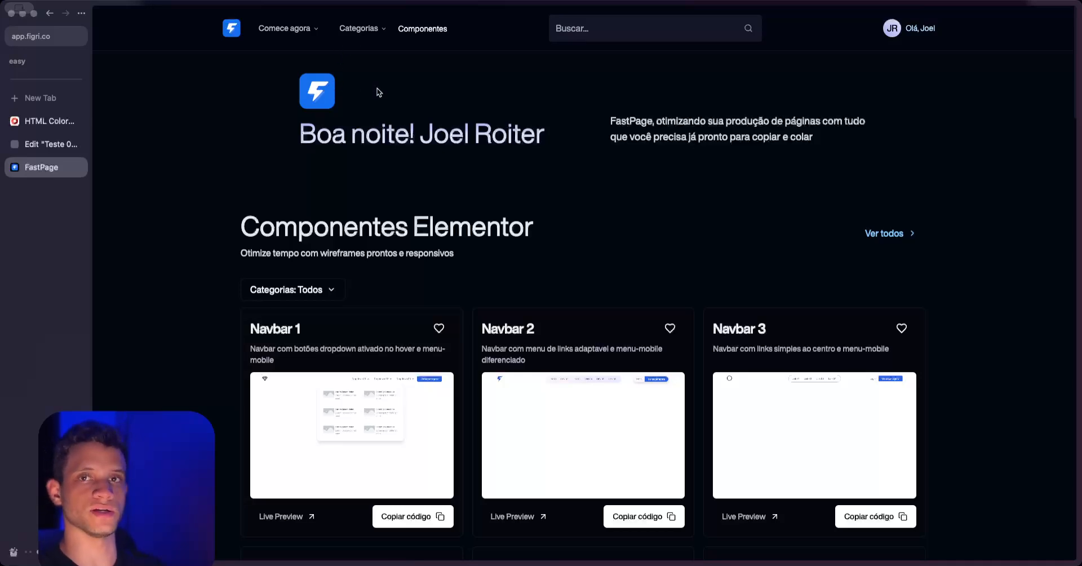
Open the "Botão do instagram animado" post from the Buttons effects category.
{"action": "left_click", "coordinate": [351, 27]}
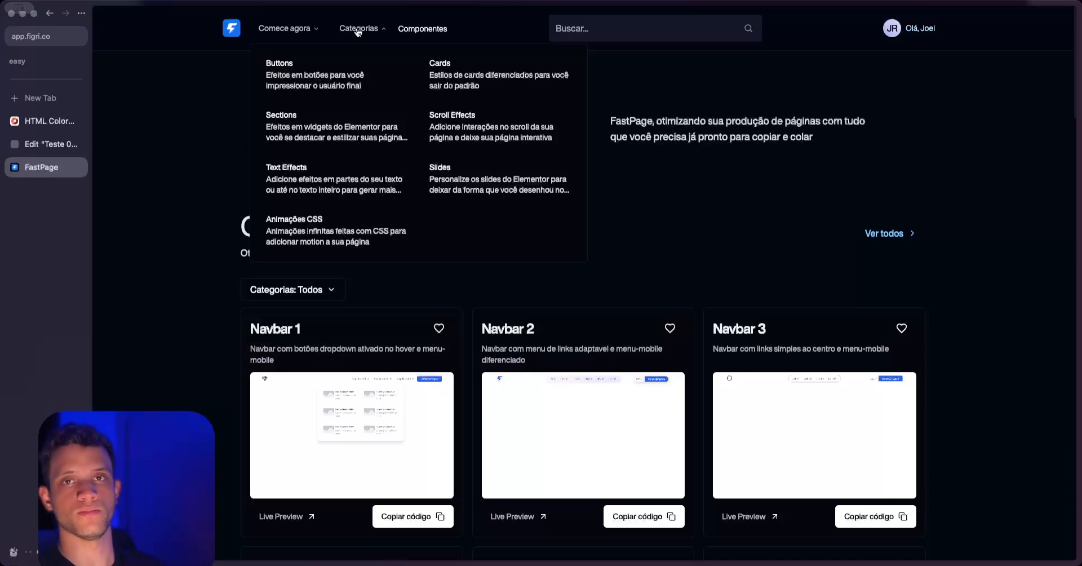
{"action": "left_click", "coordinate": [287, 85]}
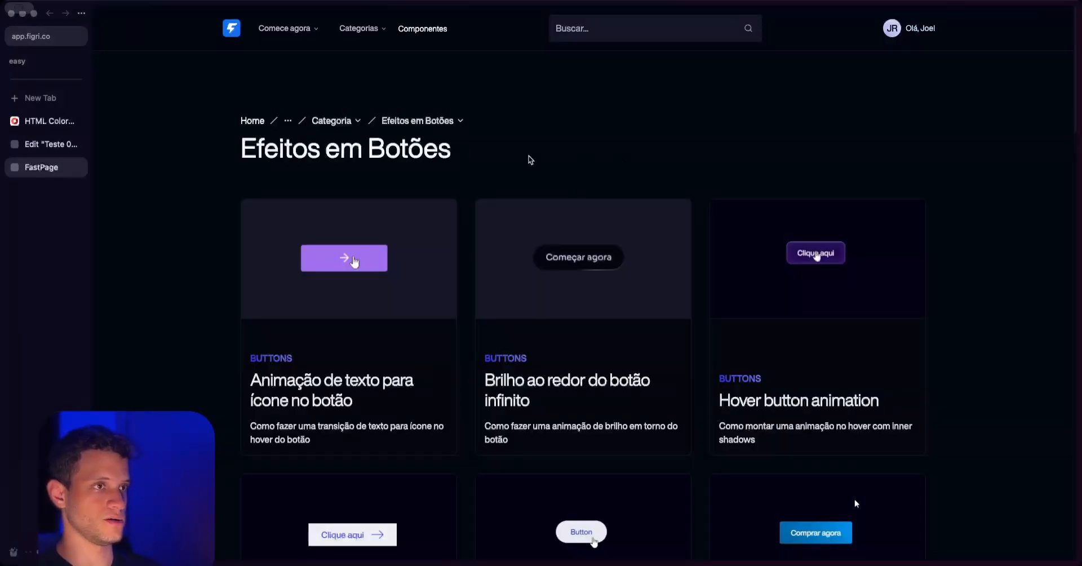
{"action": "scroll", "coordinate": [167, 261], "scroll_direction": "down", "scroll_amount": 1}
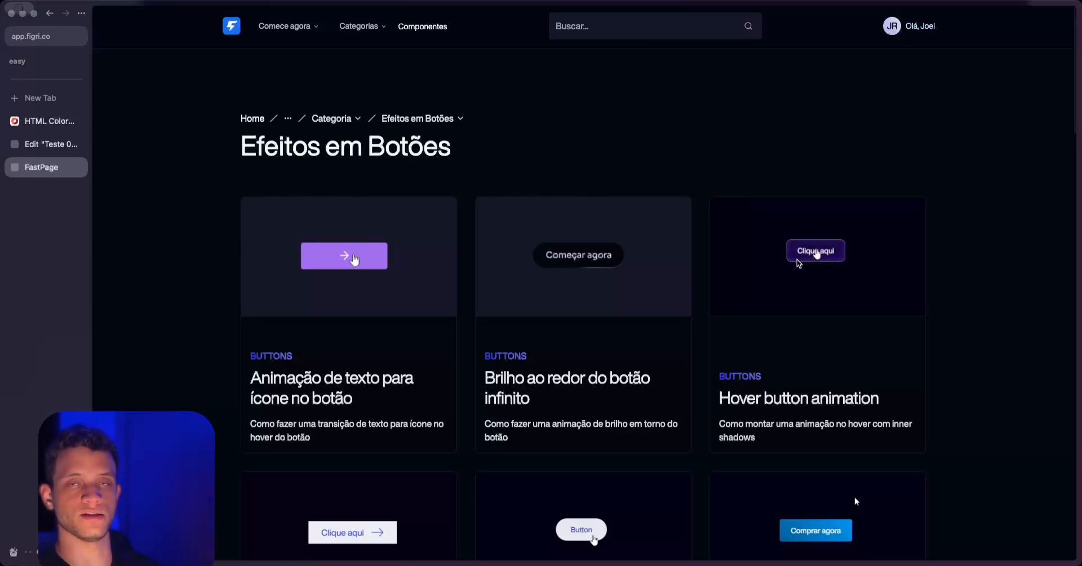
{"action": "scroll", "coordinate": [855, 496], "scroll_direction": "down", "scroll_amount": 5}
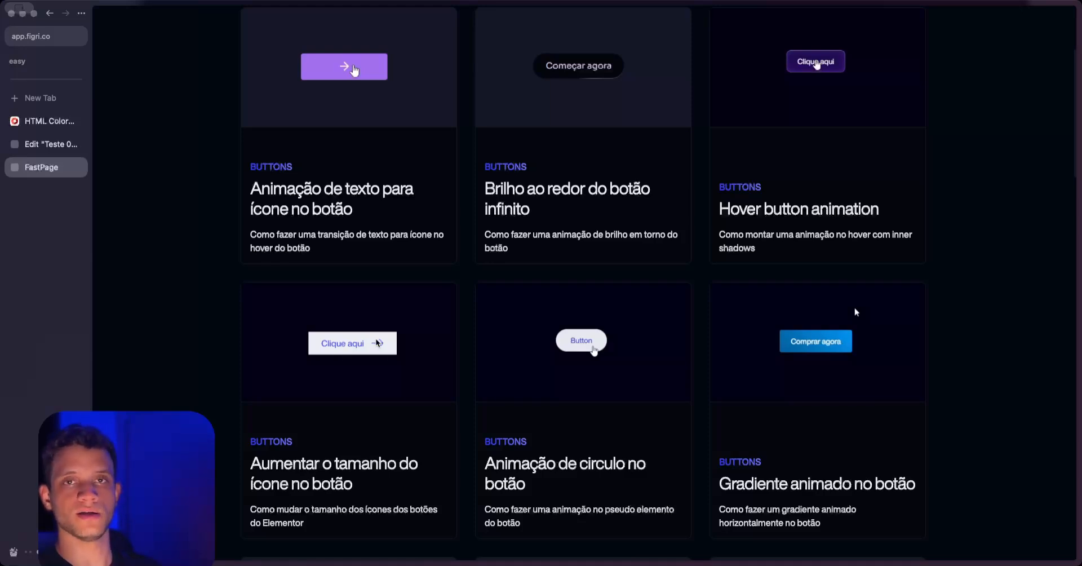
{"action": "scroll", "coordinate": [178, 279], "scroll_direction": "down", "scroll_amount": 3}
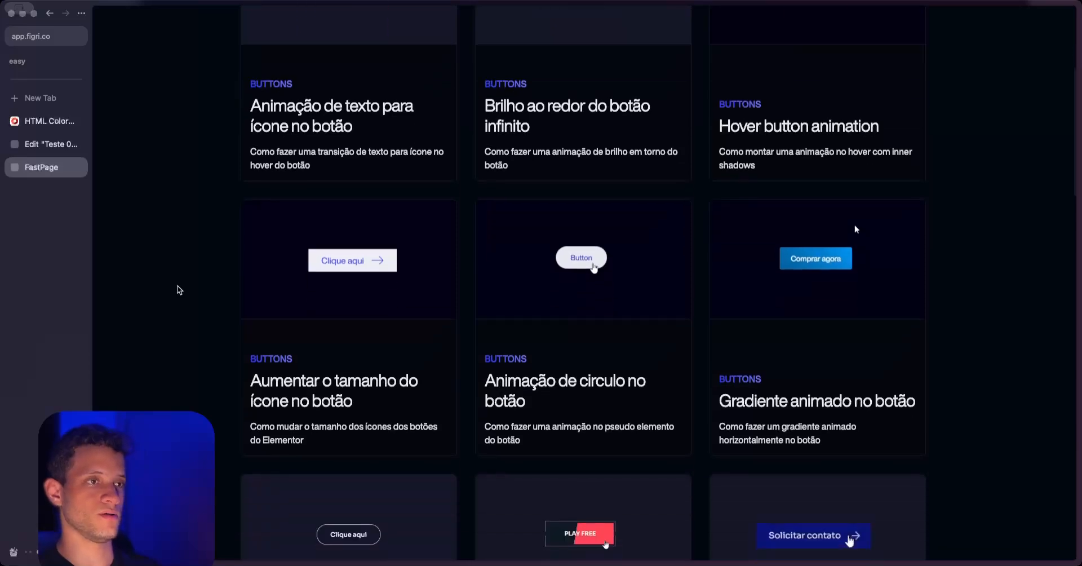
{"action": "scroll", "coordinate": [179, 279], "scroll_direction": "down", "scroll_amount": 4}
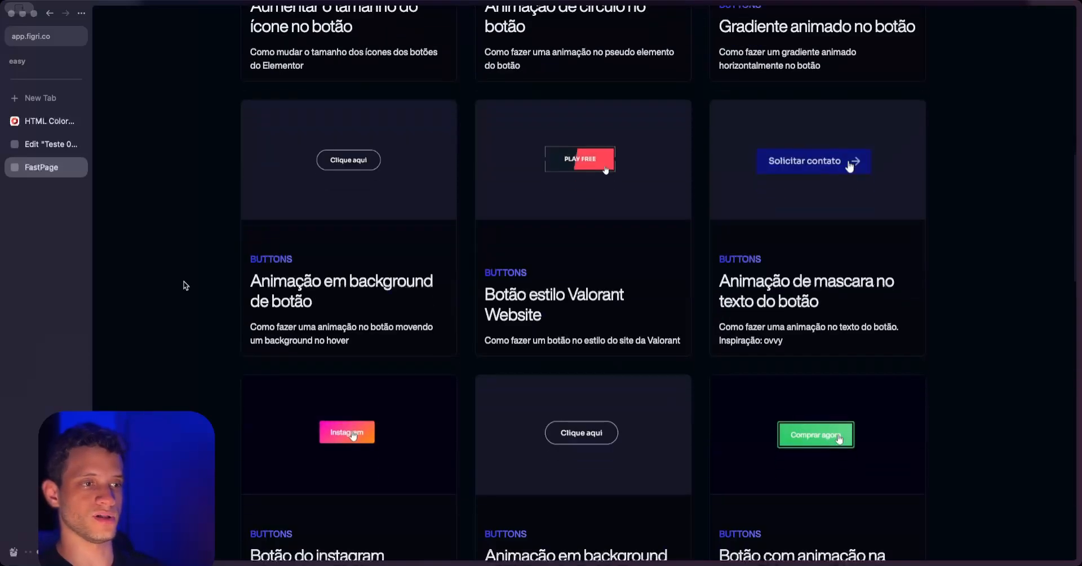
{"action": "scroll", "coordinate": [203, 372], "scroll_direction": "down", "scroll_amount": 1}
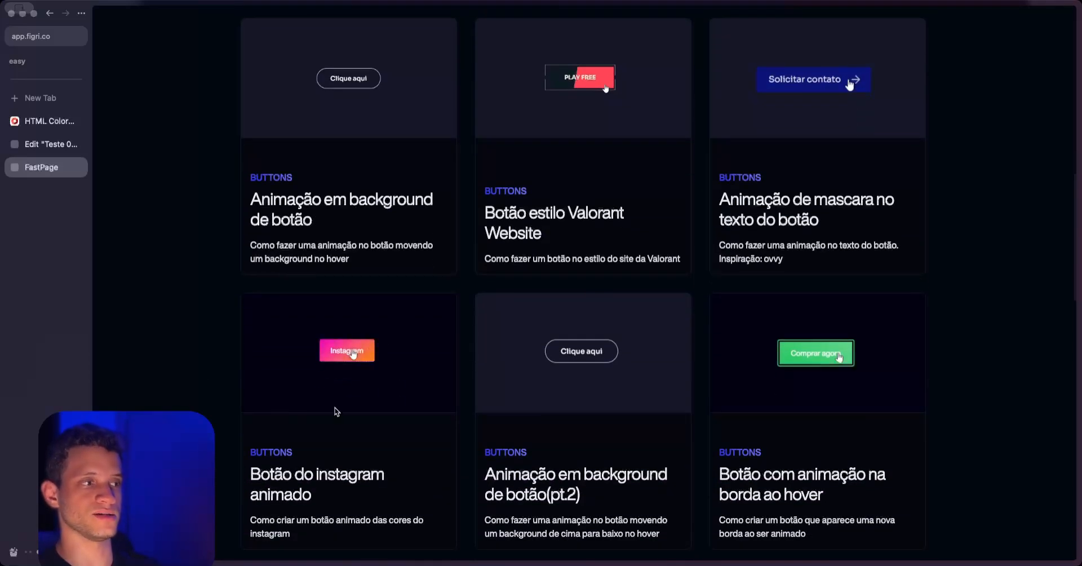
{"action": "left_click", "coordinate": [287, 485]}
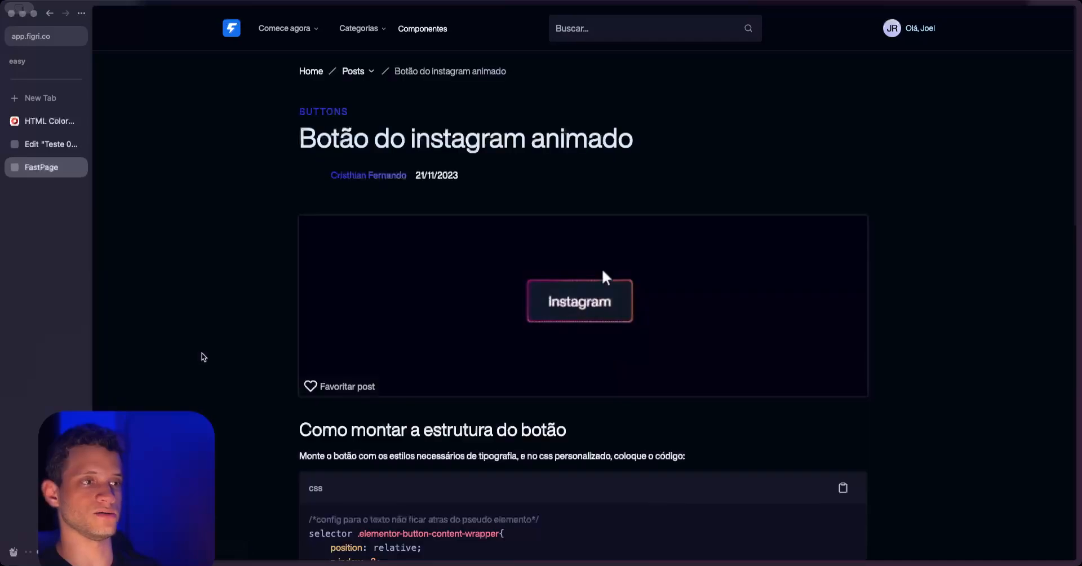
Read the post's "Como montar a estrutura do botão" section, including its typography and custom CSS instruction and the code block.
{"action": "scroll", "coordinate": [204, 356], "scroll_direction": "down", "scroll_amount": 1}
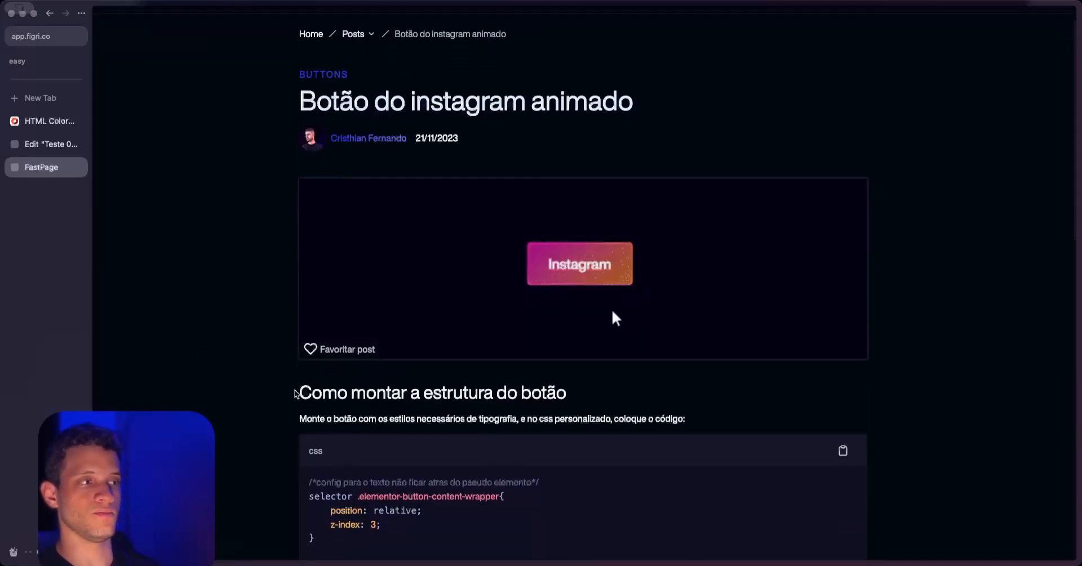
{"action": "left_click_drag", "start_coordinate": [303, 390], "coordinate": [590, 393]}
{"action": "left_click", "coordinate": [603, 393]}
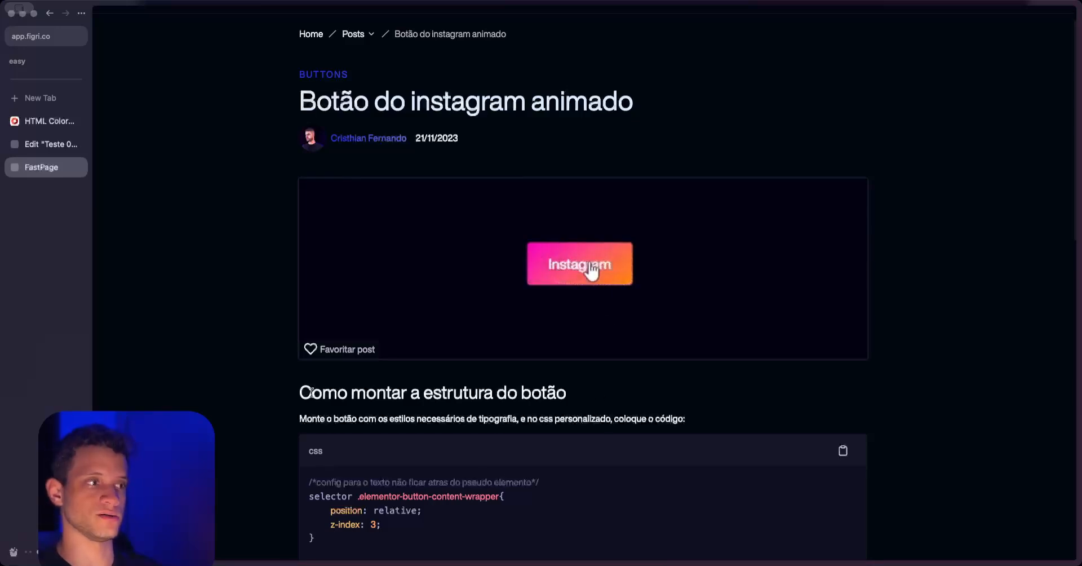
{"action": "left_click_drag", "start_coordinate": [299, 391], "coordinate": [584, 391]}
{"action": "left_click", "coordinate": [594, 394]}
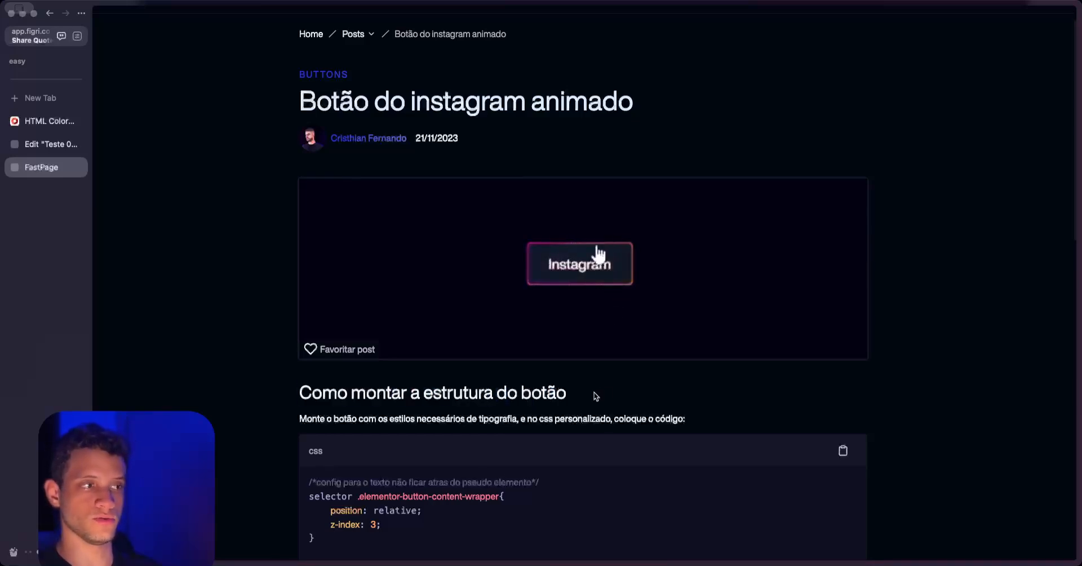
{"action": "scroll", "coordinate": [349, 374], "scroll_direction": "down", "scroll_amount": 2}
{"action": "left_click_drag", "start_coordinate": [300, 325], "coordinate": [684, 325]}
{"action": "left_click", "coordinate": [722, 327]}
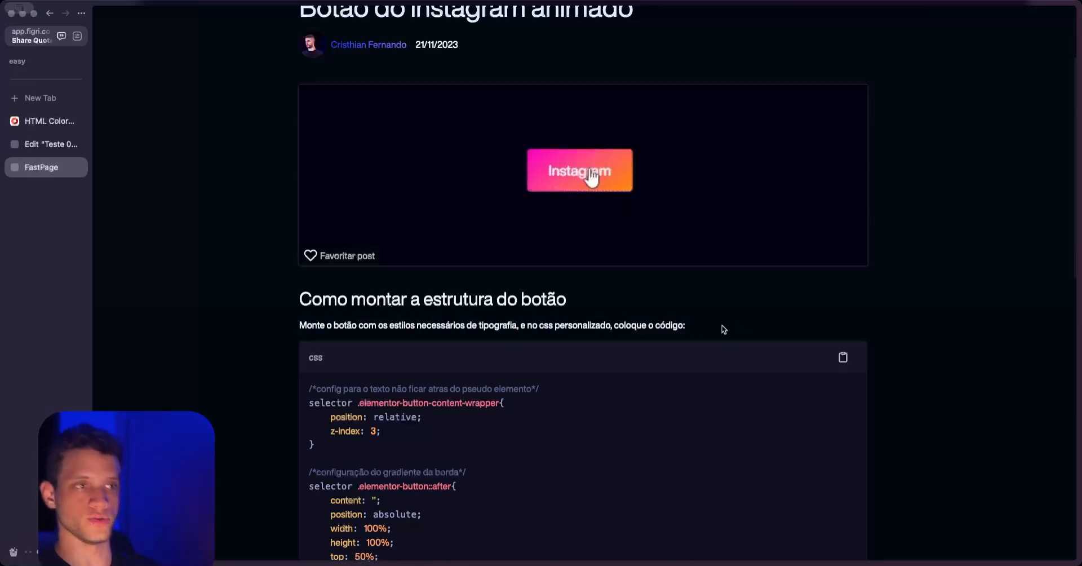
{"action": "scroll", "coordinate": [507, 326], "scroll_direction": "down", "scroll_amount": 2}
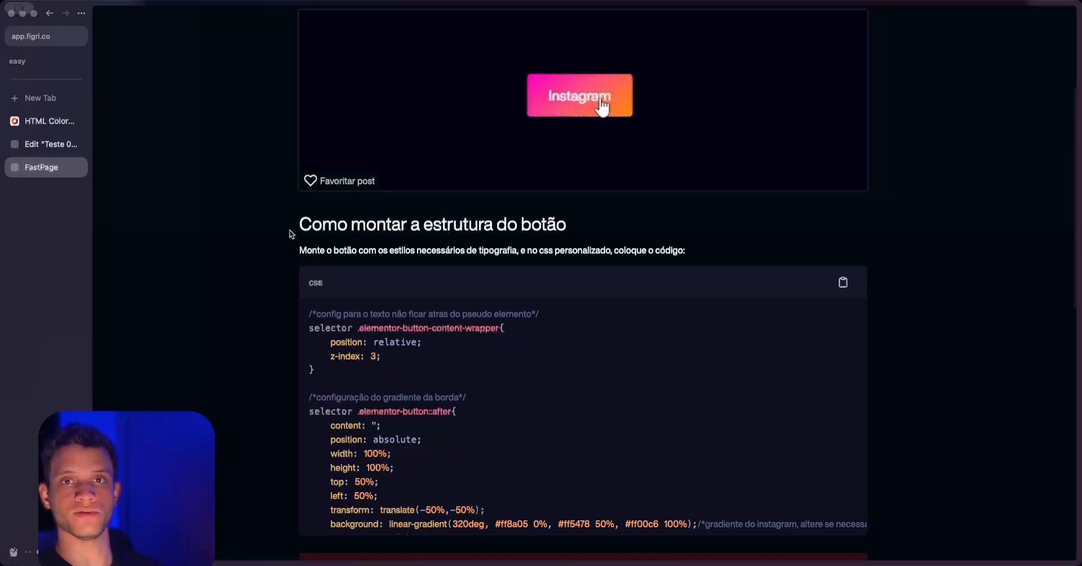
{"action": "scroll", "coordinate": [291, 226], "scroll_direction": "up", "scroll_amount": 4}
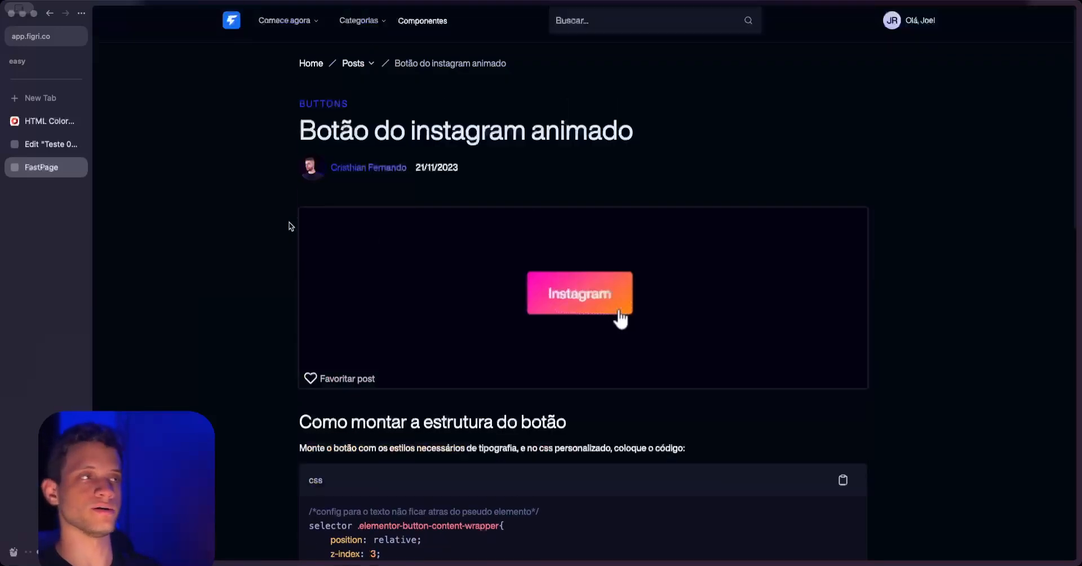
Copy the code of the Heroes 11 component from the Heroes group of the component library.
{"action": "left_click", "coordinate": [423, 29]}
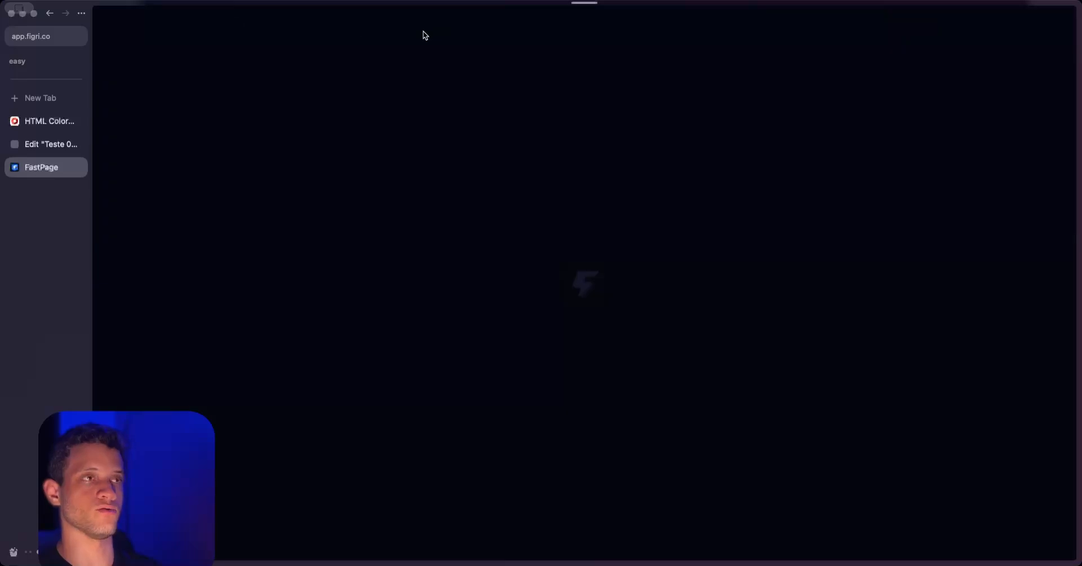
{"action": "scroll", "coordinate": [825, 329], "scroll_direction": "down", "scroll_amount": 7}
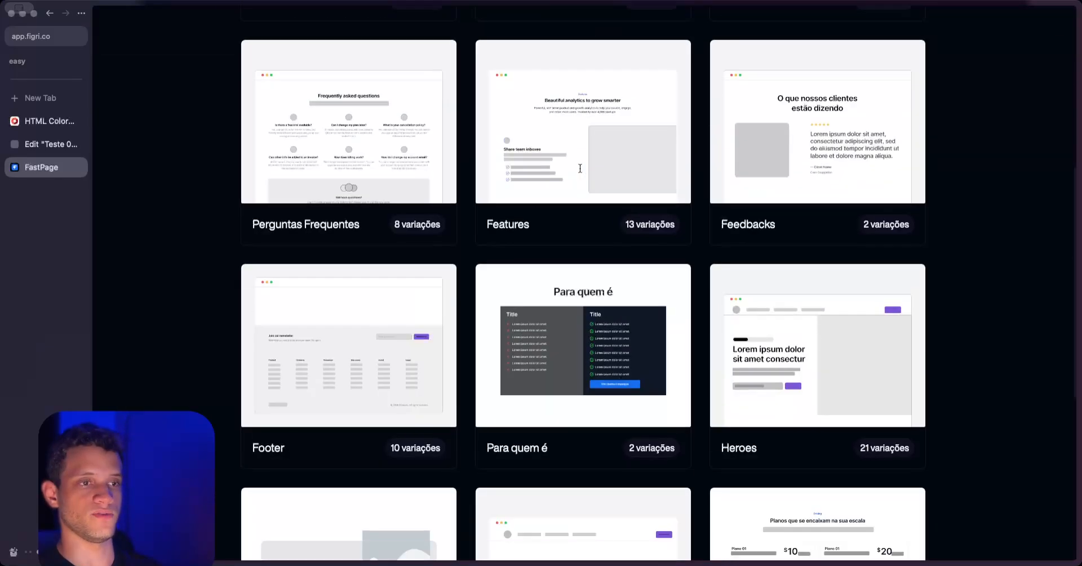
{"action": "left_click", "coordinate": [825, 329]}
{"action": "scroll", "coordinate": [259, 254], "scroll_direction": "down", "scroll_amount": 5}
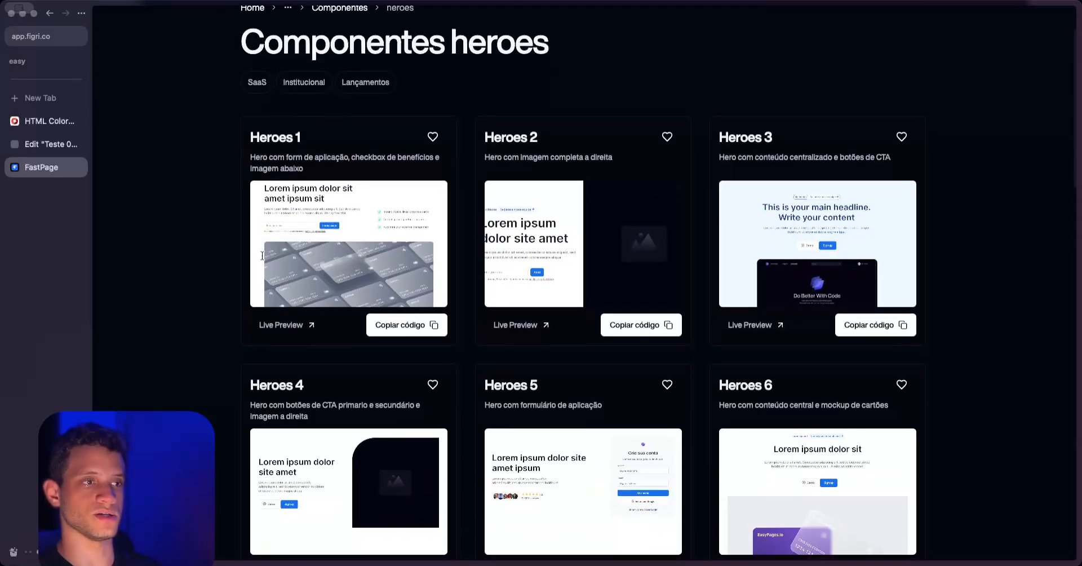
{"action": "scroll", "coordinate": [259, 253], "scroll_direction": "down", "scroll_amount": 12}
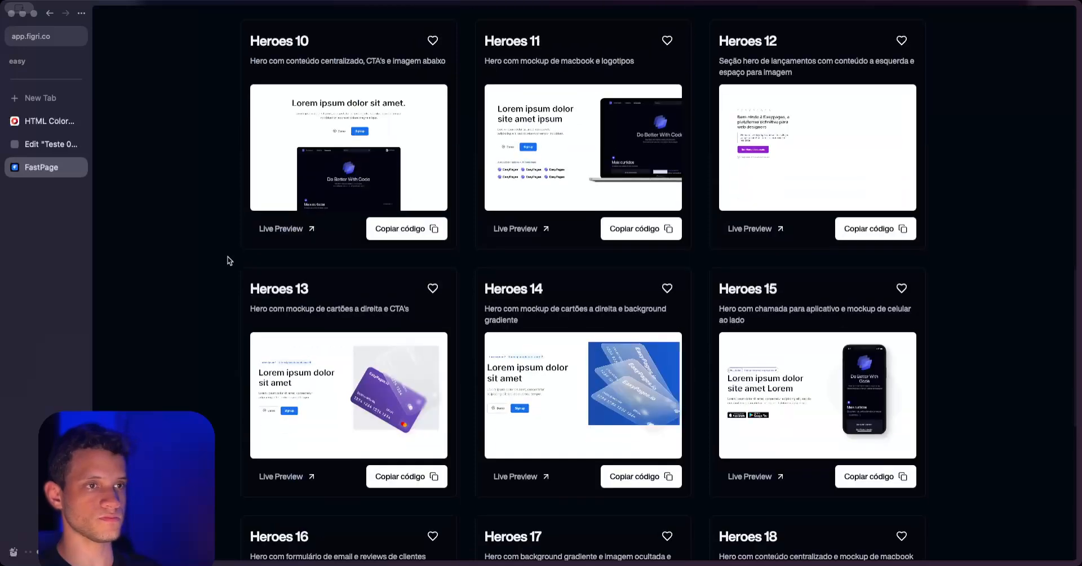
{"action": "left_click", "coordinate": [623, 224]}
{"action": "scroll", "coordinate": [909, 511], "scroll_direction": "up", "scroll_amount": 9}
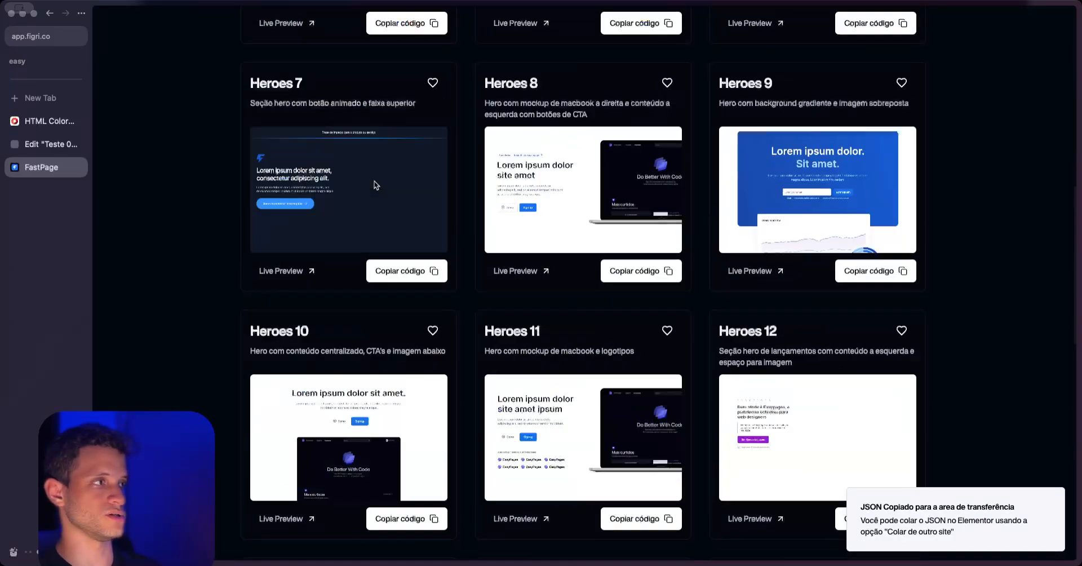
Switch to the Elementor editor for Teste 02 and paste the copied hero into the empty page as content from another site.
{"action": "left_click", "coordinate": [28, 144]}
{"action": "right_click", "coordinate": [539, 137]}
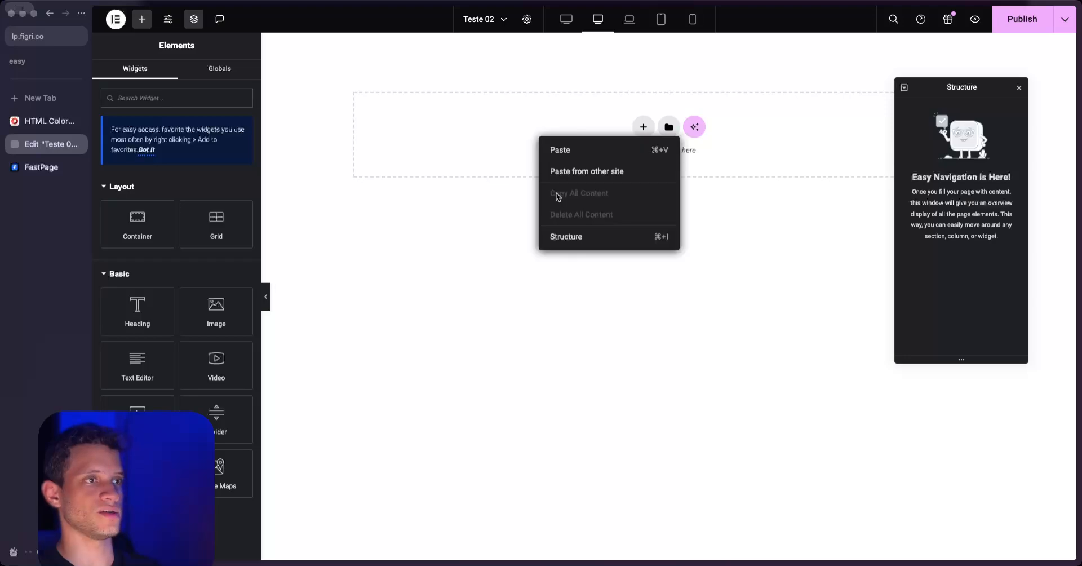
{"action": "left_click", "coordinate": [573, 174]}
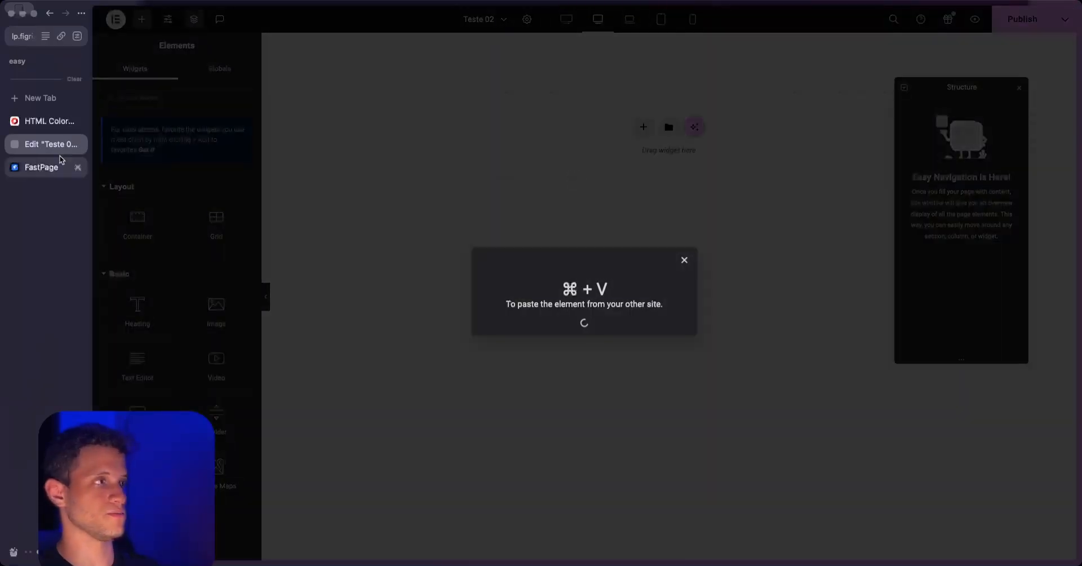
Return to the "Botão do instagram animado" post in FastPage and copy its CSS code block.
{"action": "left_click", "coordinate": [36, 166]}
{"action": "scroll", "coordinate": [584, 281], "scroll_direction": "up", "scroll_amount": 5}
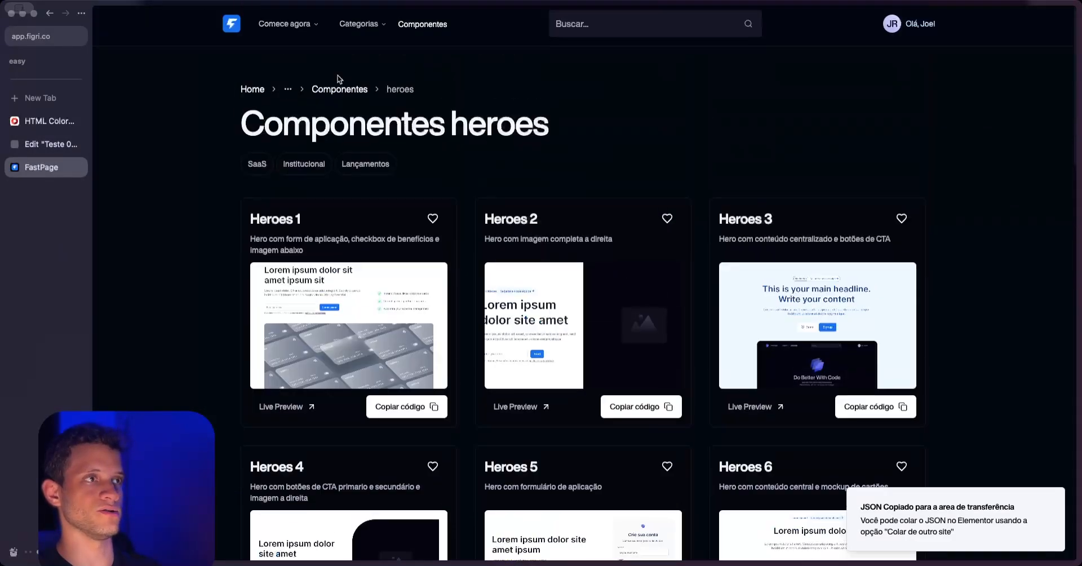
{"action": "left_click", "coordinate": [51, 13]}
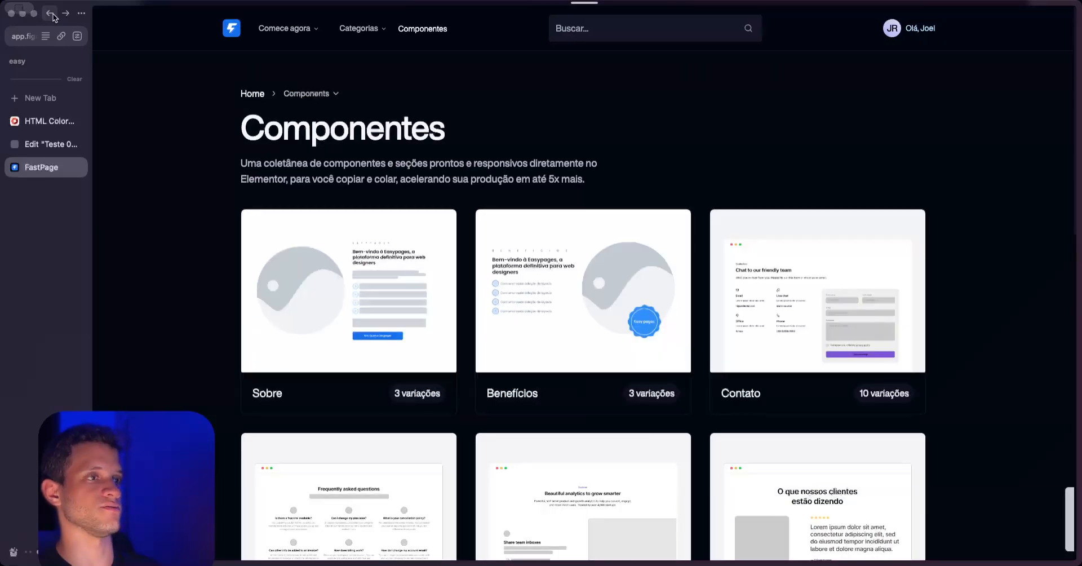
{"action": "left_click", "coordinate": [52, 15]}
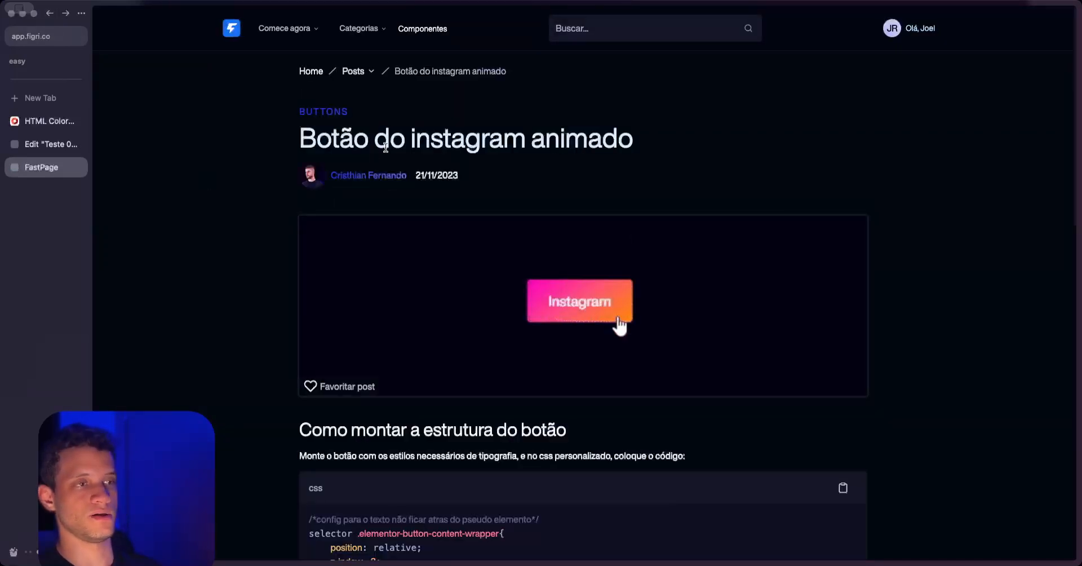
{"action": "scroll", "coordinate": [299, 203], "scroll_direction": "down", "scroll_amount": 2}
{"action": "scroll", "coordinate": [307, 262], "scroll_direction": "down", "scroll_amount": 4}
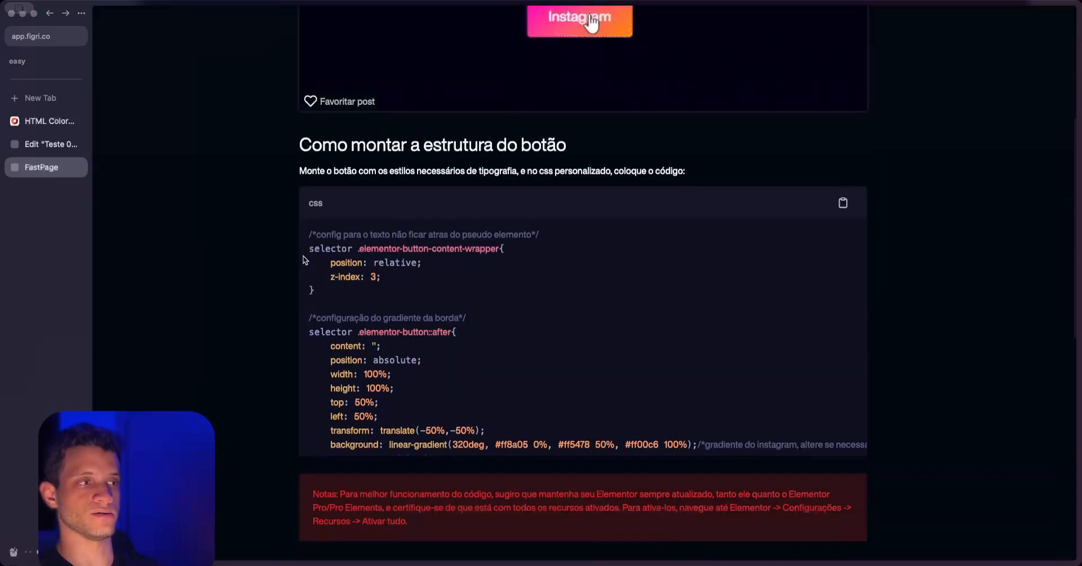
{"action": "left_click", "coordinate": [844, 203]}
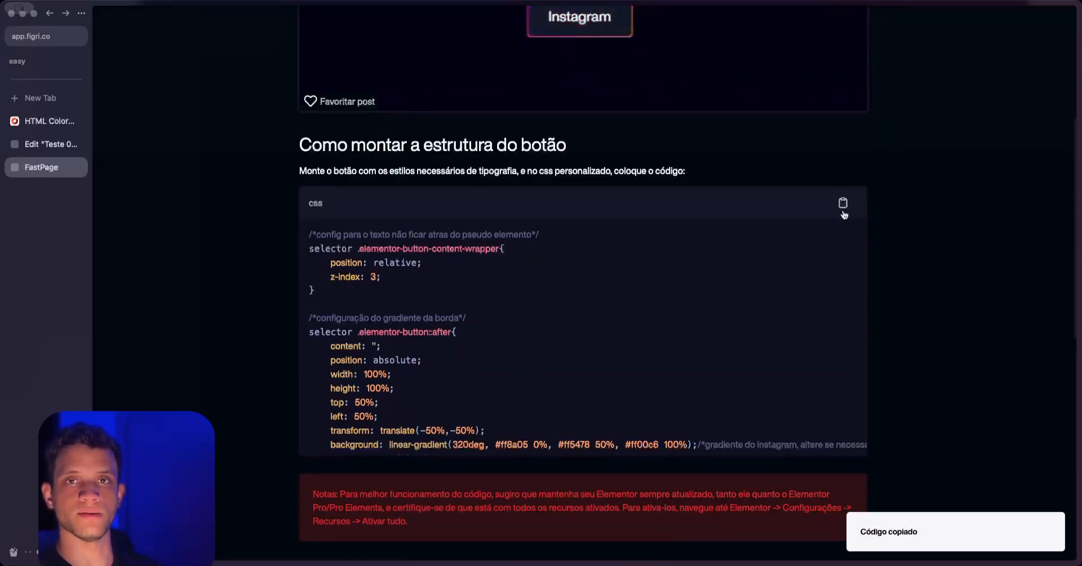
Switch back to the Elementor editor, close the Structure window and select the hero's Sign up button for editing.
{"action": "left_click", "coordinate": [35, 144]}
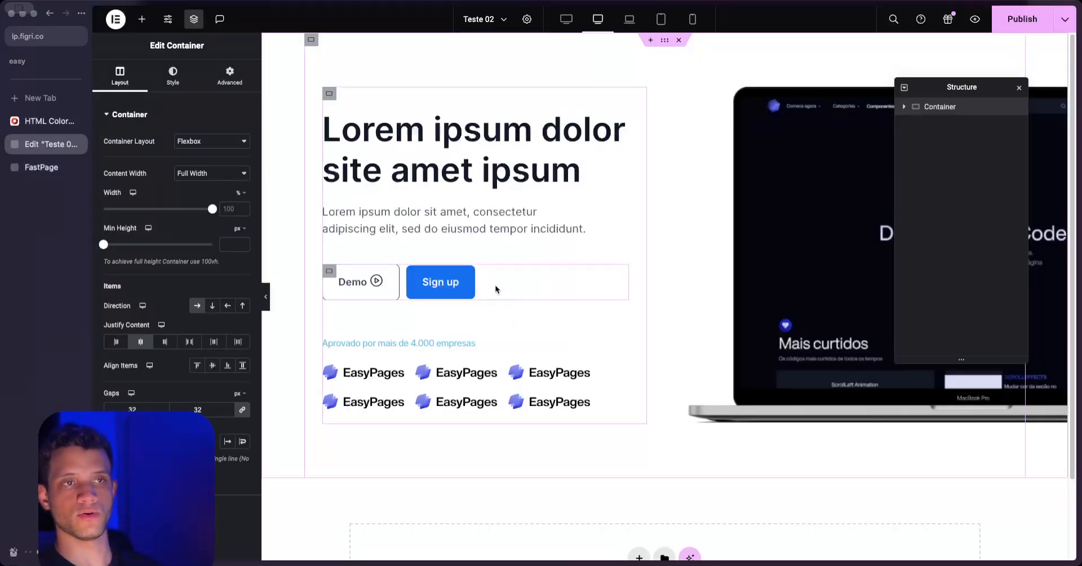
{"action": "left_click", "coordinate": [1019, 88]}
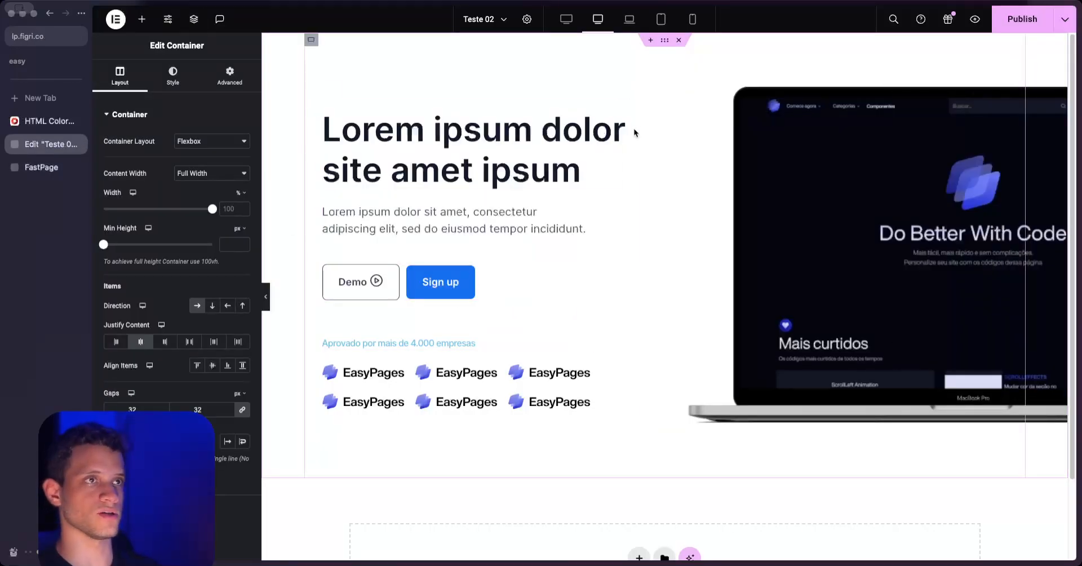
{"action": "left_click", "coordinate": [468, 274]}
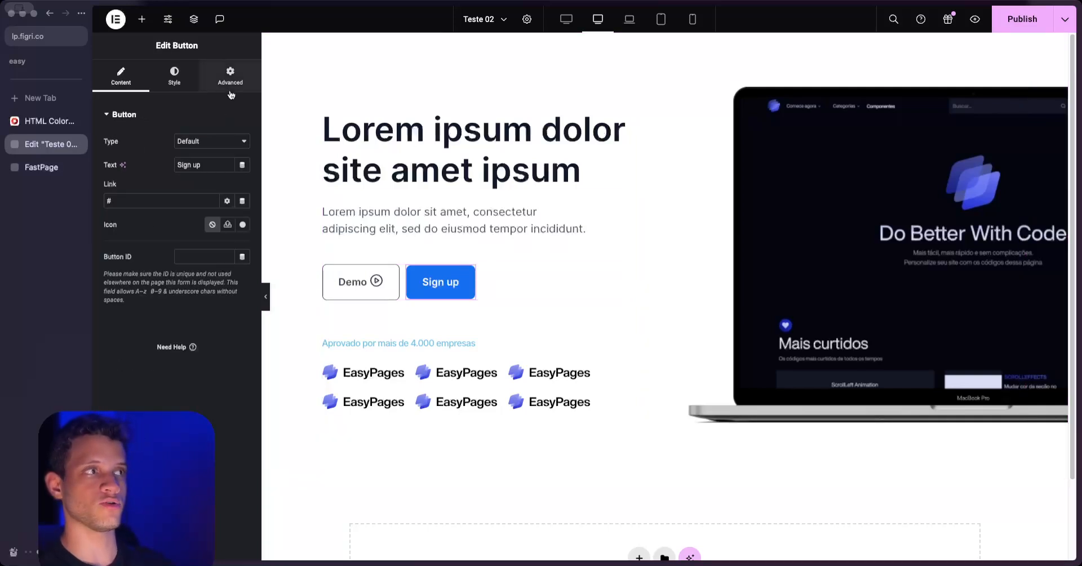
Switch to the FastPage tab and read the post's instruction on where to place the button CSS.
{"action": "left_click", "coordinate": [32, 165]}
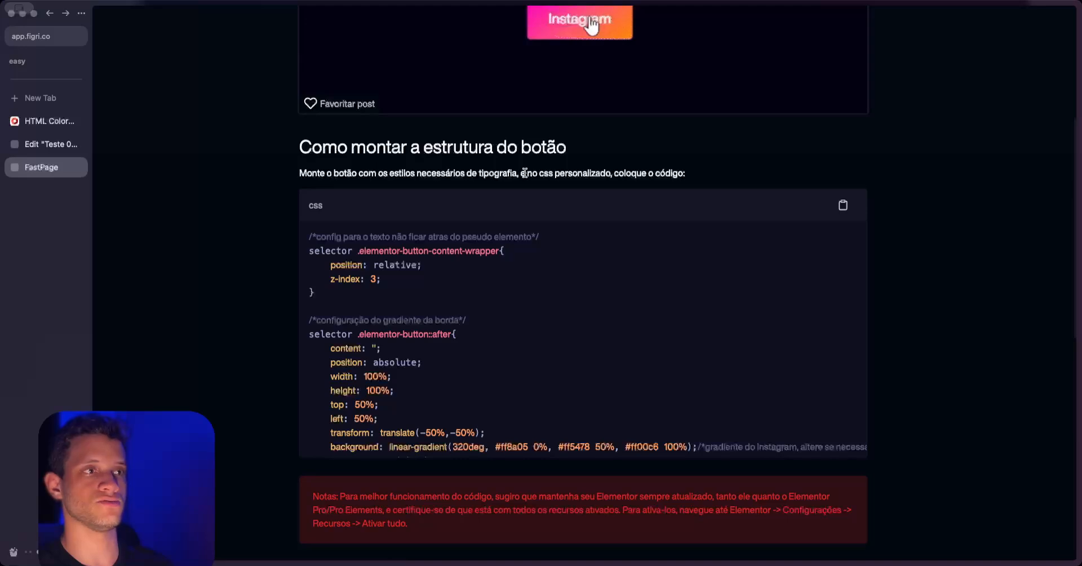
{"action": "left_click_drag", "start_coordinate": [524, 172], "coordinate": [613, 173]}
{"action": "left_click", "coordinate": [700, 158]}
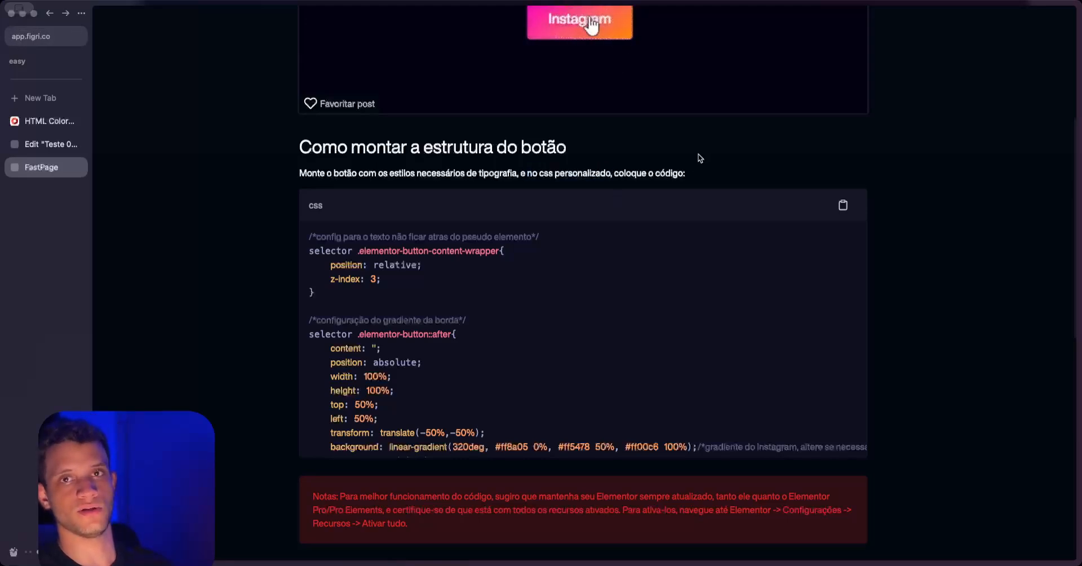
Return to the Elementor editor and paste the copied Instagram button code as custom CSS of the Sign up button.
{"action": "left_click", "coordinate": [46, 145]}
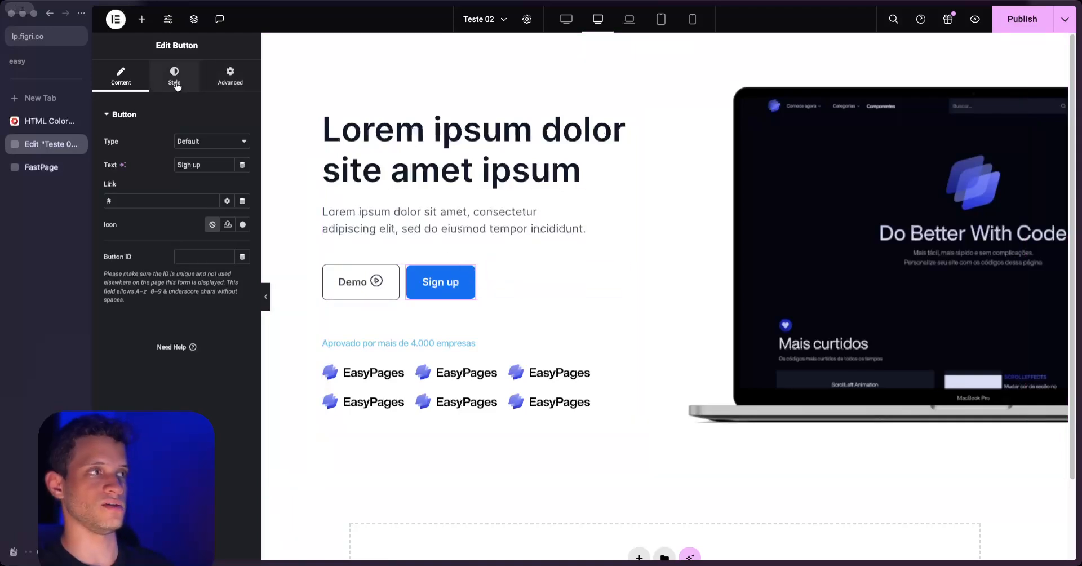
{"action": "left_click", "coordinate": [228, 82]}
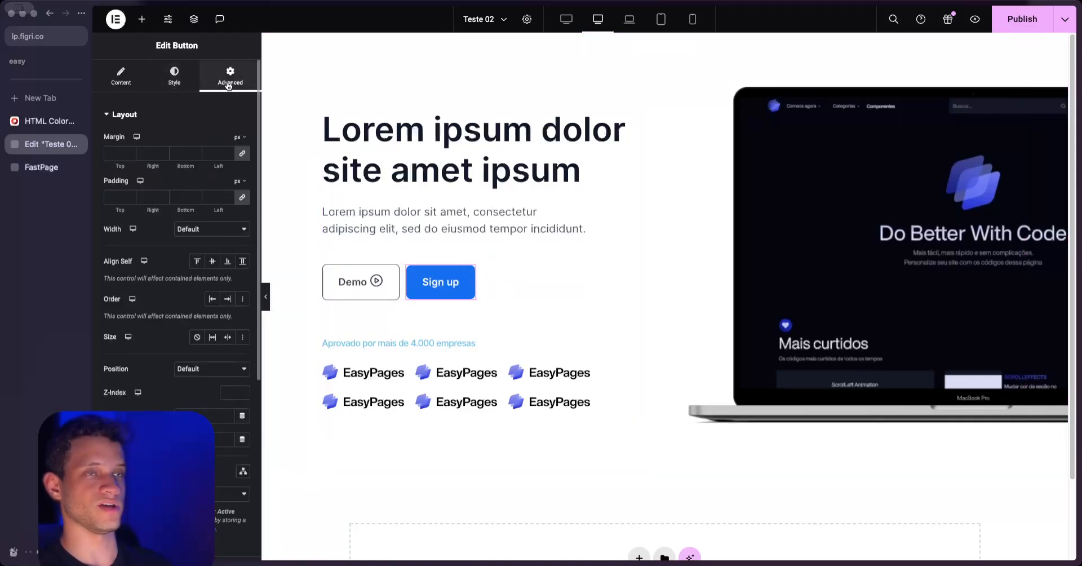
{"action": "scroll", "coordinate": [174, 135], "scroll_direction": "down", "scroll_amount": 5}
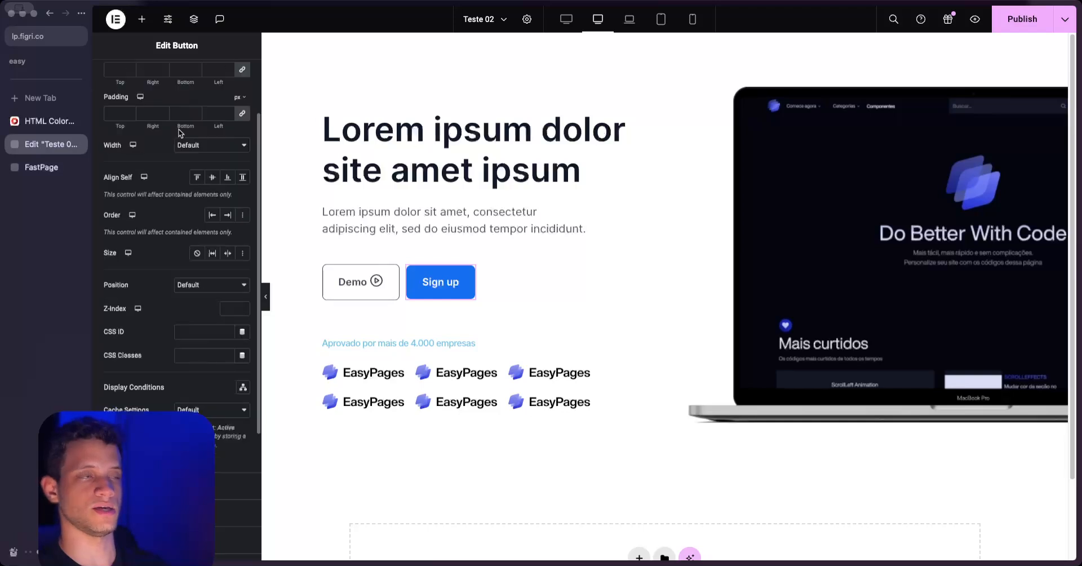
{"action": "scroll", "coordinate": [164, 138], "scroll_direction": "up", "scroll_amount": 5}
{"action": "scroll", "coordinate": [152, 144], "scroll_direction": "down", "scroll_amount": 5}
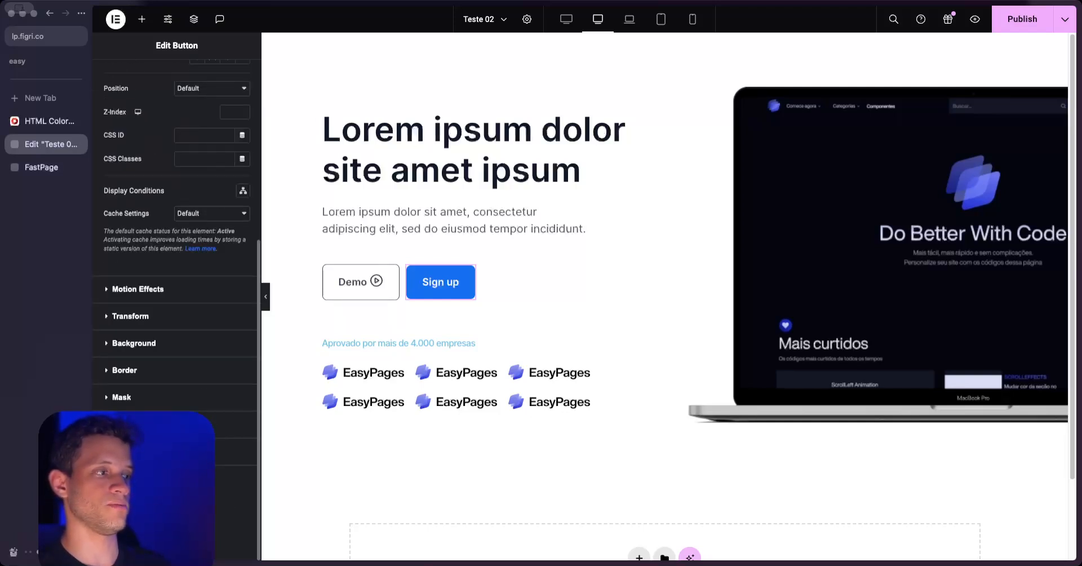
{"action": "left_click", "coordinate": [135, 479]}
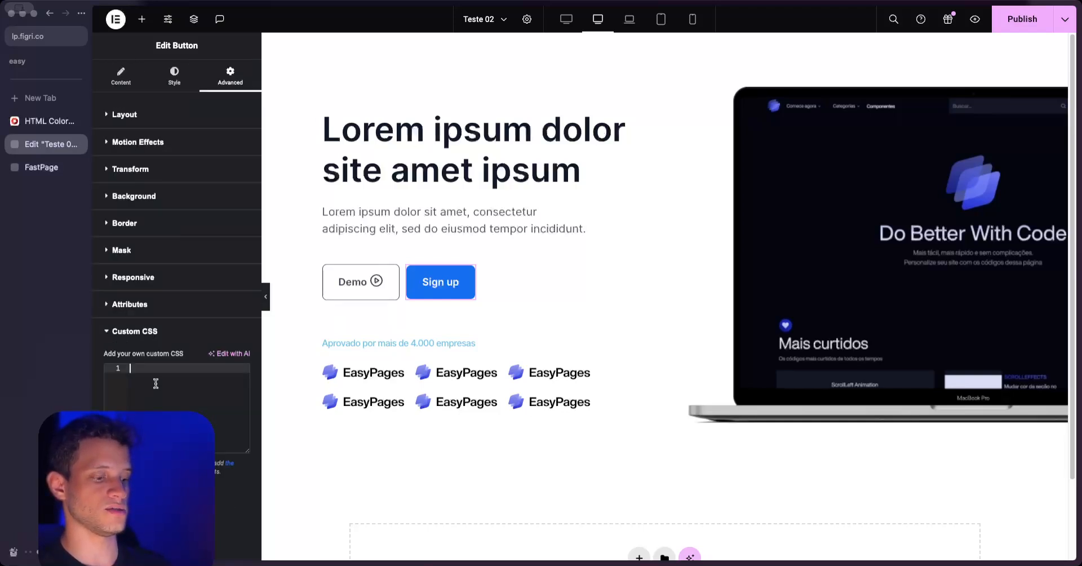
{"action": "key", "text": "super+v"}
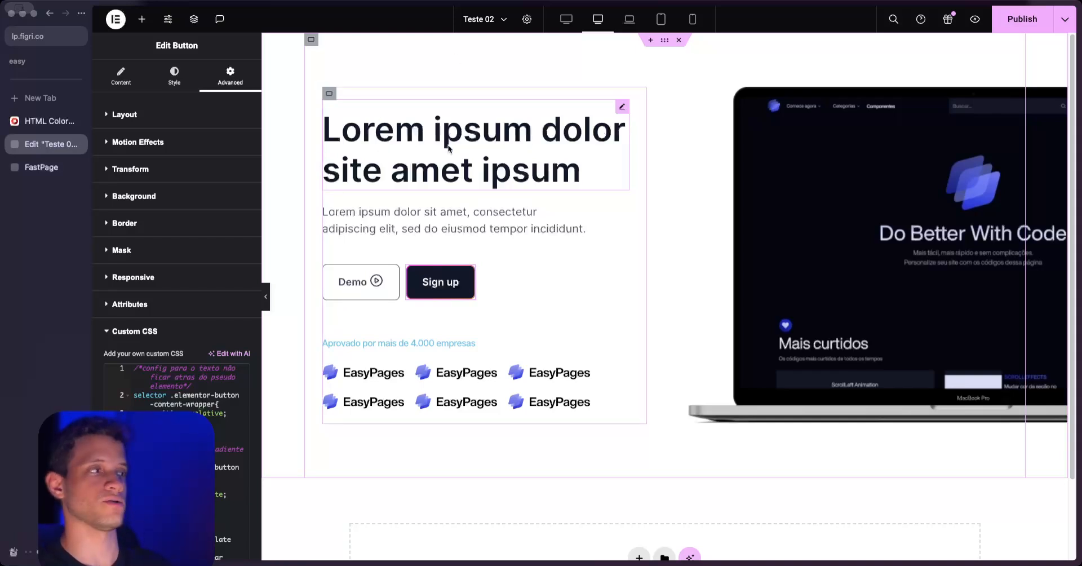
Switch to FastPage, go to the "Efeitos em textos" category and open the post "Fundo degradê em parte do título".
{"action": "left_click", "coordinate": [41, 167]}
{"action": "scroll", "coordinate": [271, 169], "scroll_direction": "up", "scroll_amount": 5}
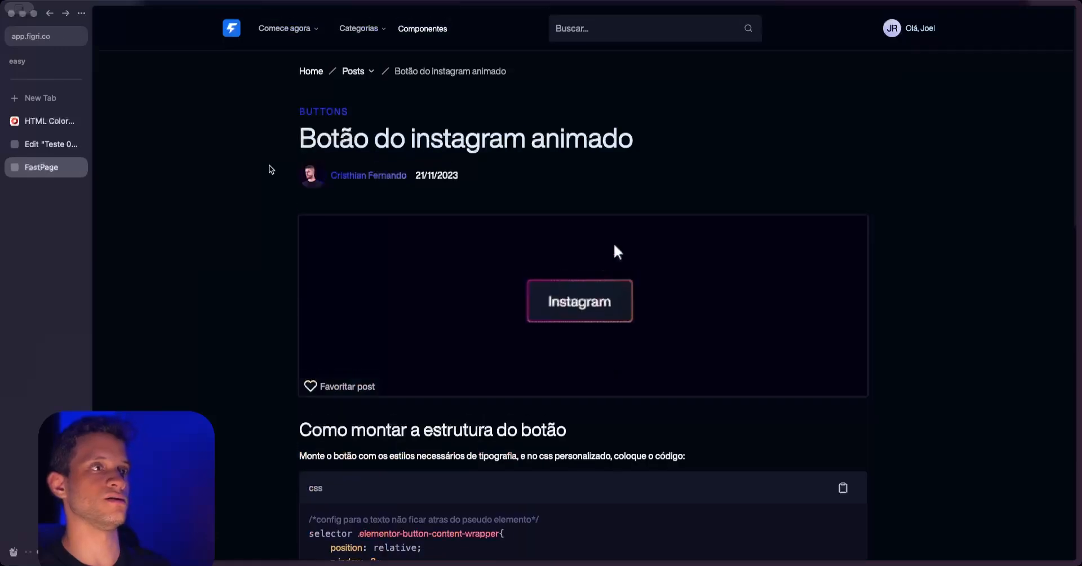
{"action": "mouse_move", "coordinate": [376, 34]}
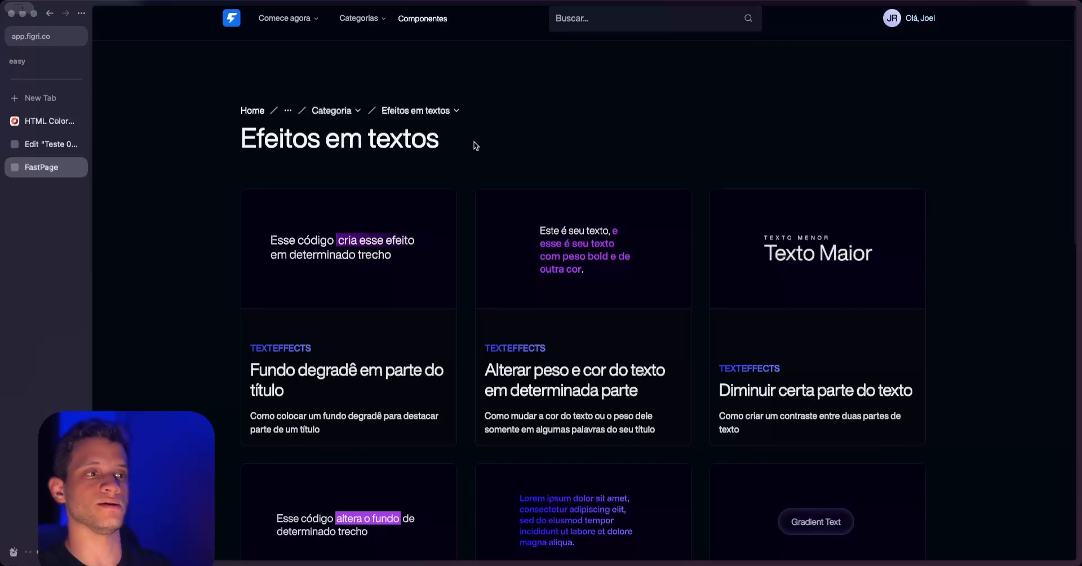
{"action": "scroll", "coordinate": [475, 145], "scroll_direction": "down", "scroll_amount": 2}
{"action": "scroll", "coordinate": [475, 146], "scroll_direction": "down", "scroll_amount": 7}
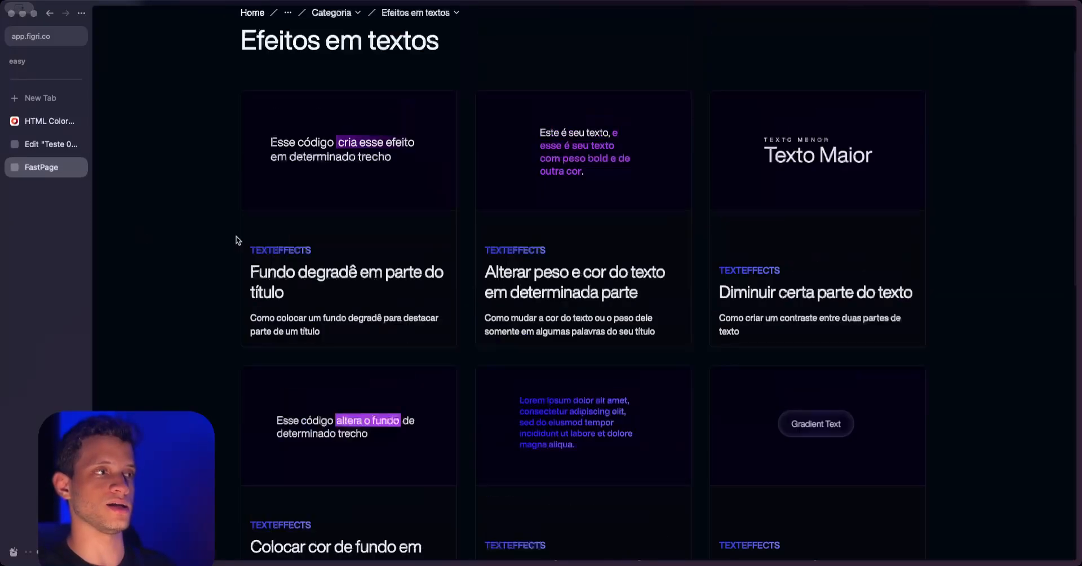
{"action": "scroll", "coordinate": [237, 239], "scroll_direction": "up", "scroll_amount": 1}
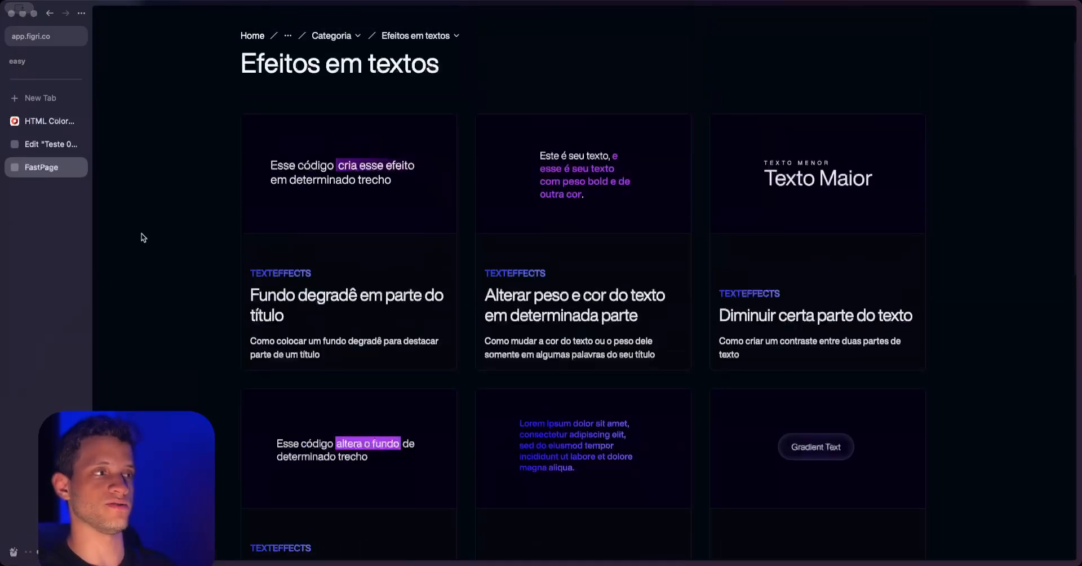
{"action": "left_click", "coordinate": [280, 299]}
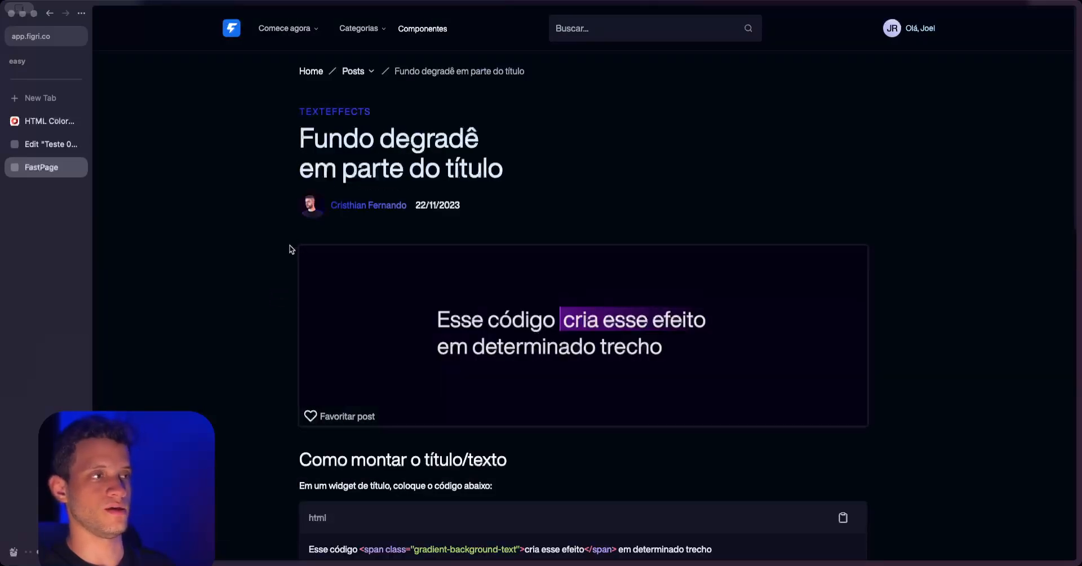
Examine the post's HTML code block, highlighting the opening span tag with the gradient-background-text class.
{"action": "scroll", "coordinate": [291, 249], "scroll_direction": "down", "scroll_amount": 3}
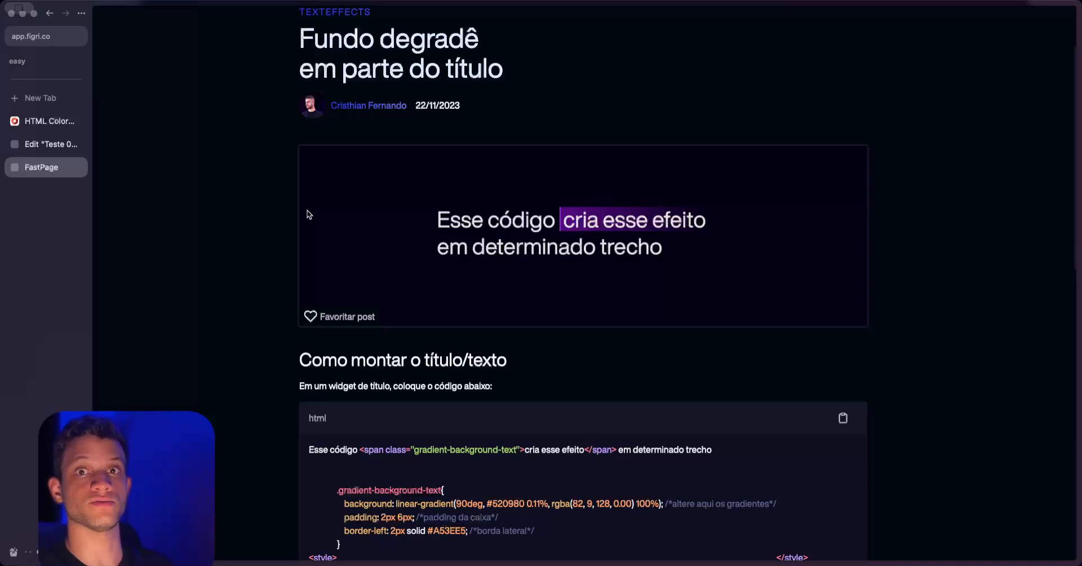
{"action": "scroll", "coordinate": [309, 215], "scroll_direction": "down", "scroll_amount": 2}
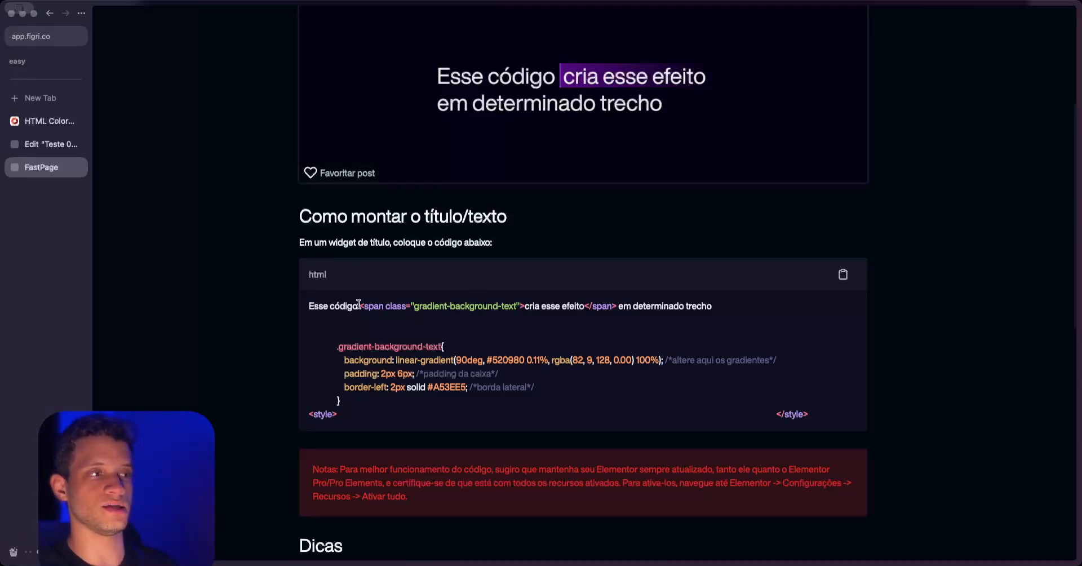
{"action": "left_click_drag", "start_coordinate": [361, 304], "coordinate": [526, 300]}
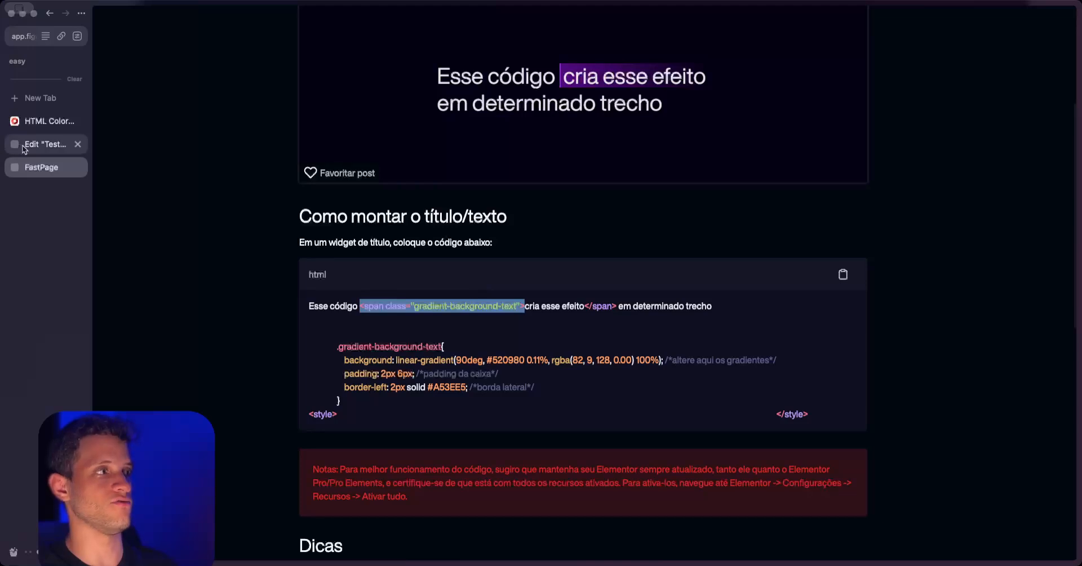
Switch to the Elementor editor and change the hero heading's title to "Isso é um curso de Instagram".
{"action": "left_click", "coordinate": [48, 145]}
{"action": "left_click", "coordinate": [455, 141]}
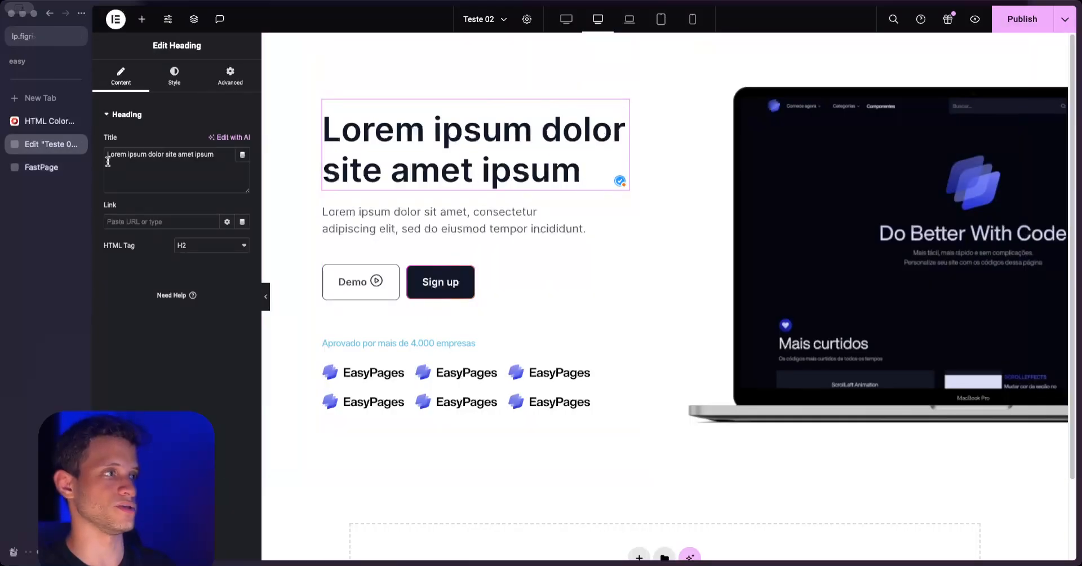
{"action": "left_click", "coordinate": [160, 152]}
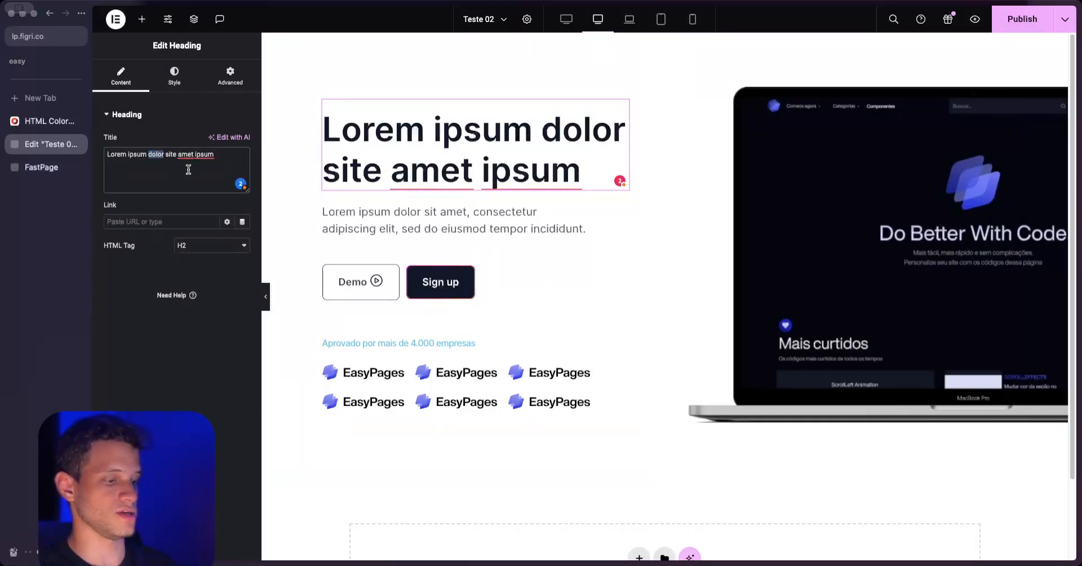
{"action": "key", "text": "ctrl+a"}
{"action": "type", "text": "Is"}
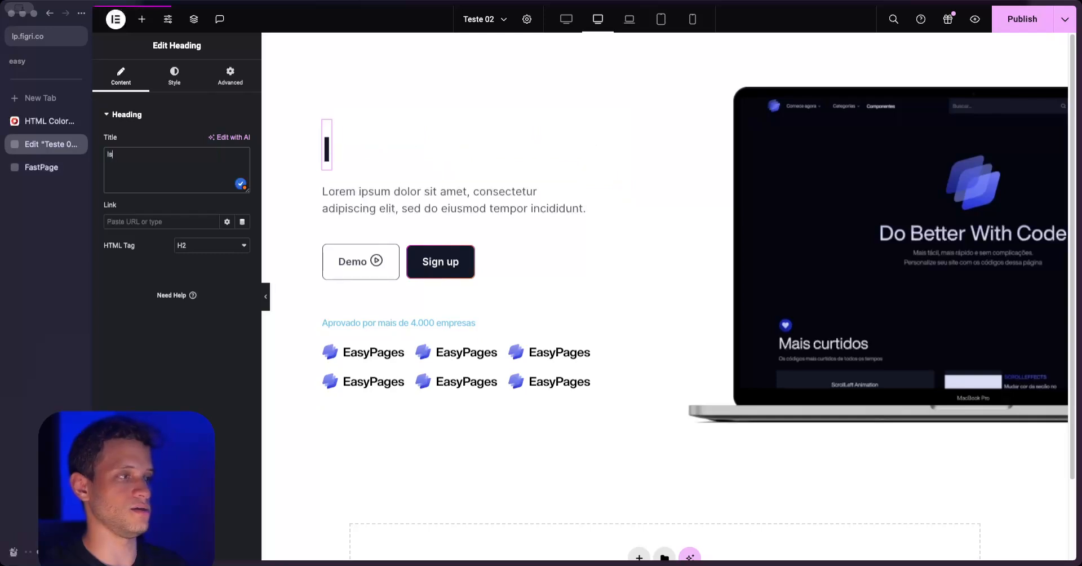
{"action": "type", "text": "so é um curso de in"}
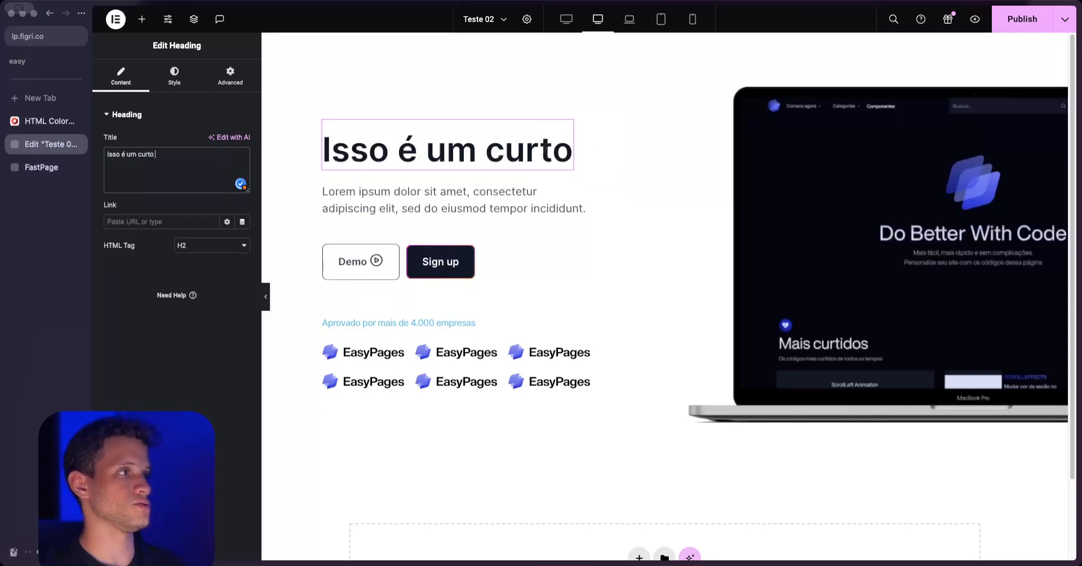
{"action": "type", "text": "stragram"}
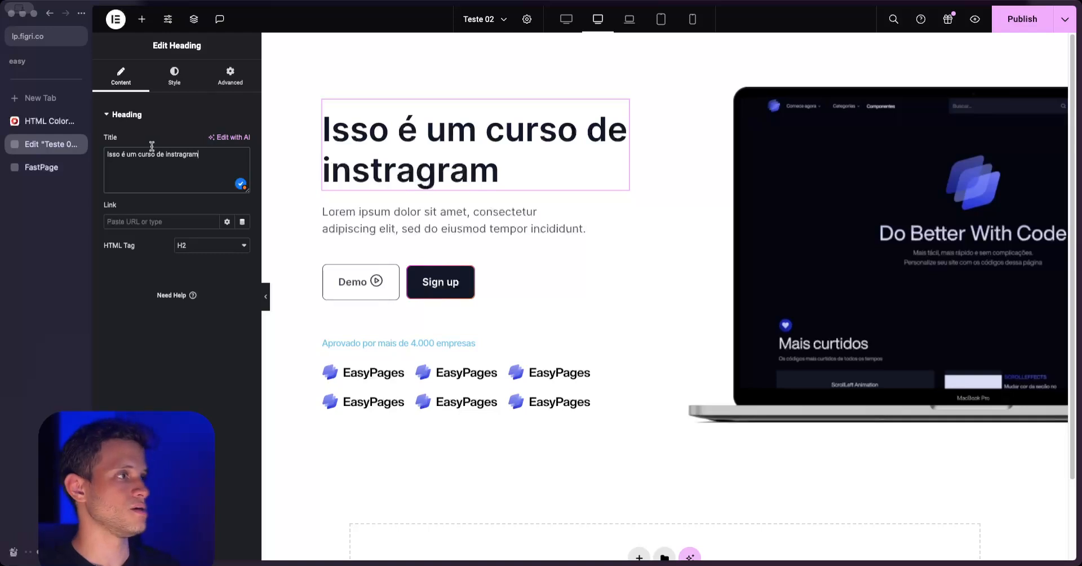
{"action": "left_click", "coordinate": [176, 155]}
{"action": "key", "text": "BackSpace"}
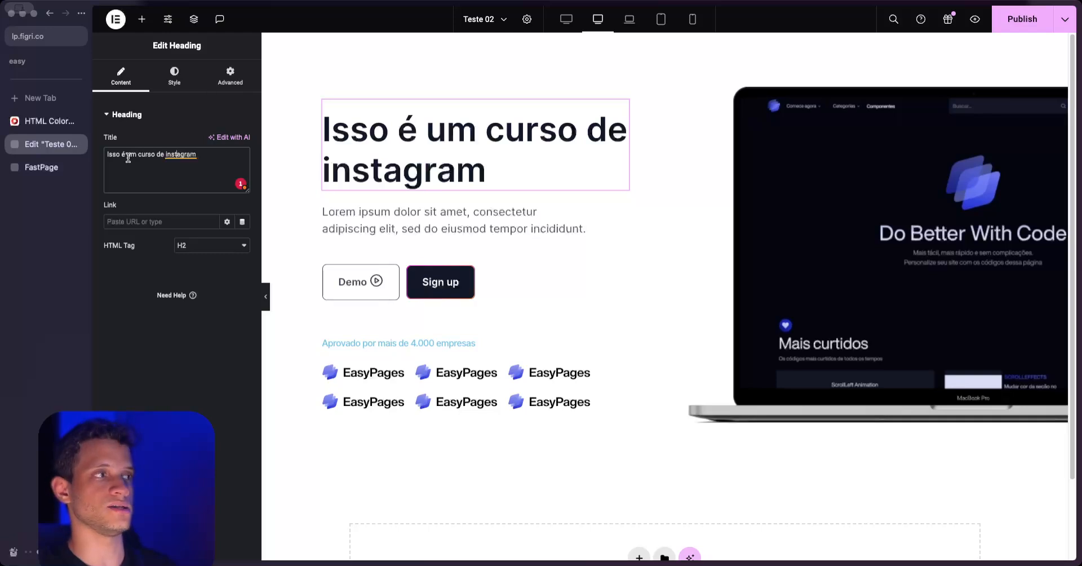
{"action": "left_click", "coordinate": [193, 155]}
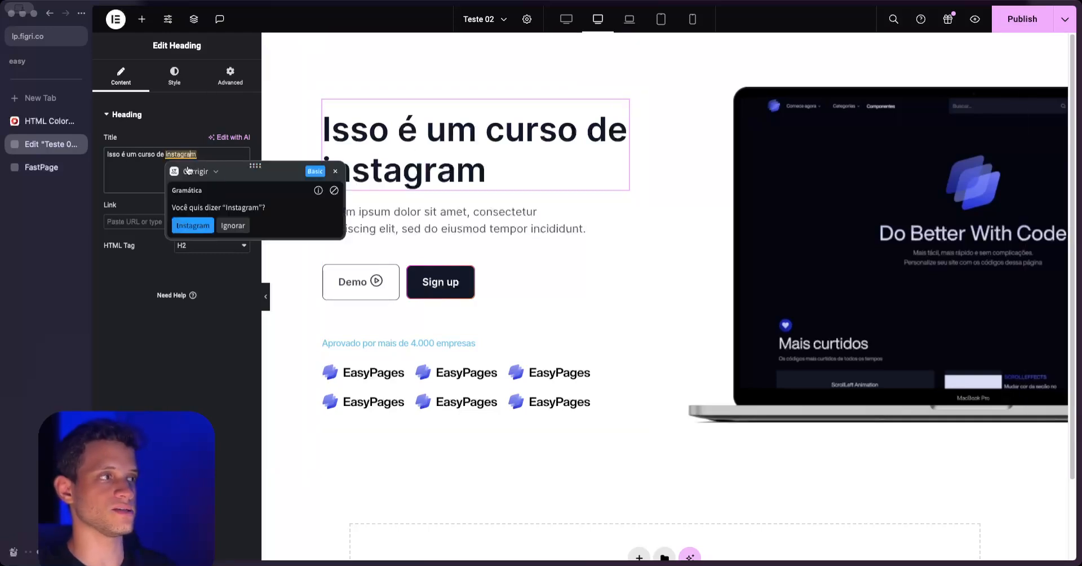
{"action": "left_click", "coordinate": [193, 226]}
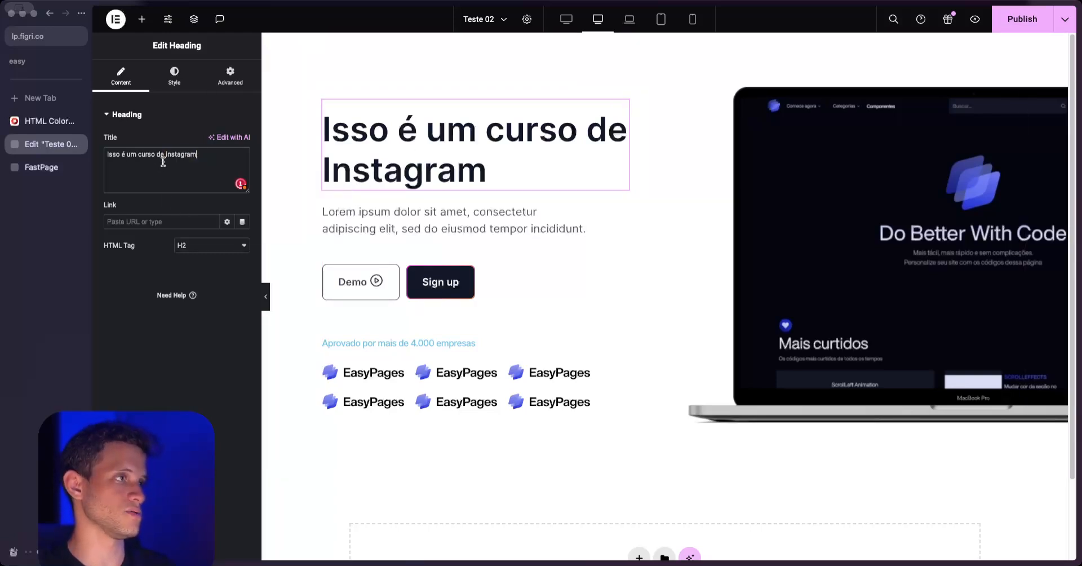
Return to the FastPage post and examine how the span tags wrap "cria esse efeito" in the example title.
{"action": "left_click", "coordinate": [49, 166]}
{"action": "left_click", "coordinate": [531, 317]}
{"action": "scroll", "coordinate": [544, 94], "scroll_direction": "up", "scroll_amount": 1}
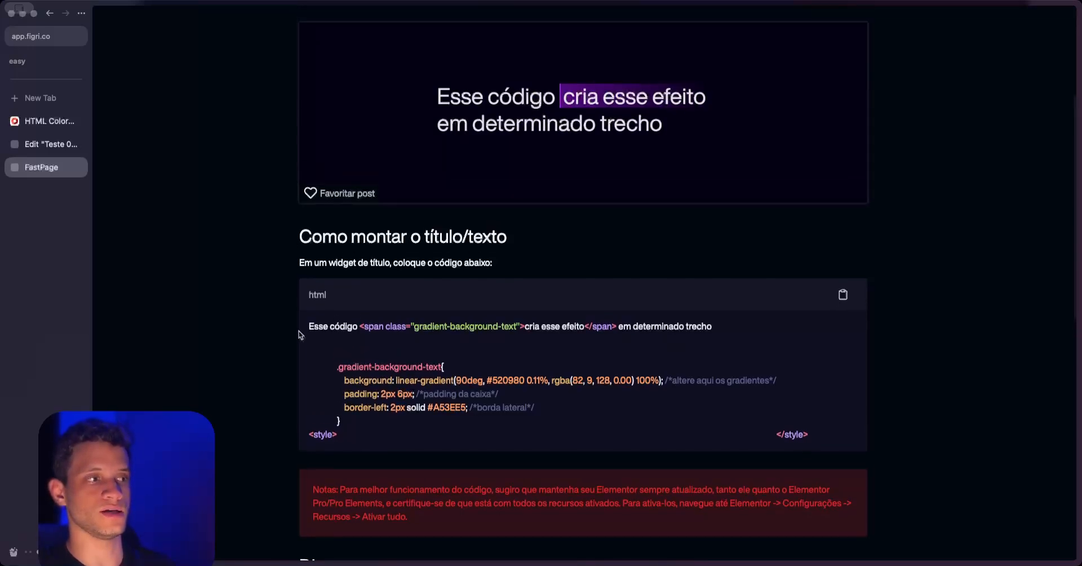
{"action": "left_click_drag", "start_coordinate": [298, 335], "coordinate": [718, 331]}
{"action": "left_click", "coordinate": [361, 326]}
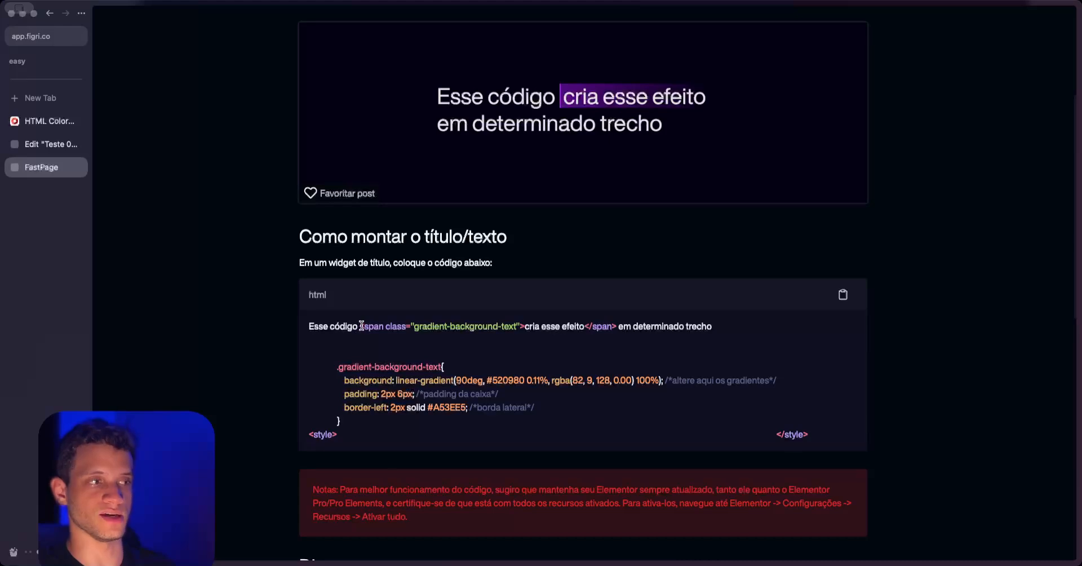
{"action": "left_click_drag", "start_coordinate": [364, 326], "coordinate": [527, 327]}
{"action": "left_click", "coordinate": [586, 327]}
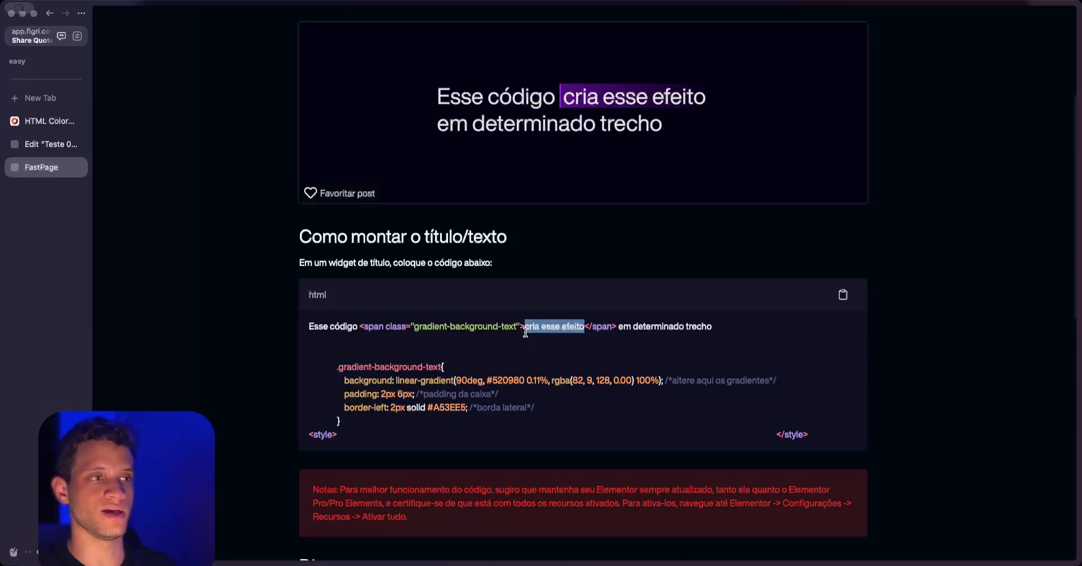
{"action": "left_click", "coordinate": [553, 347]}
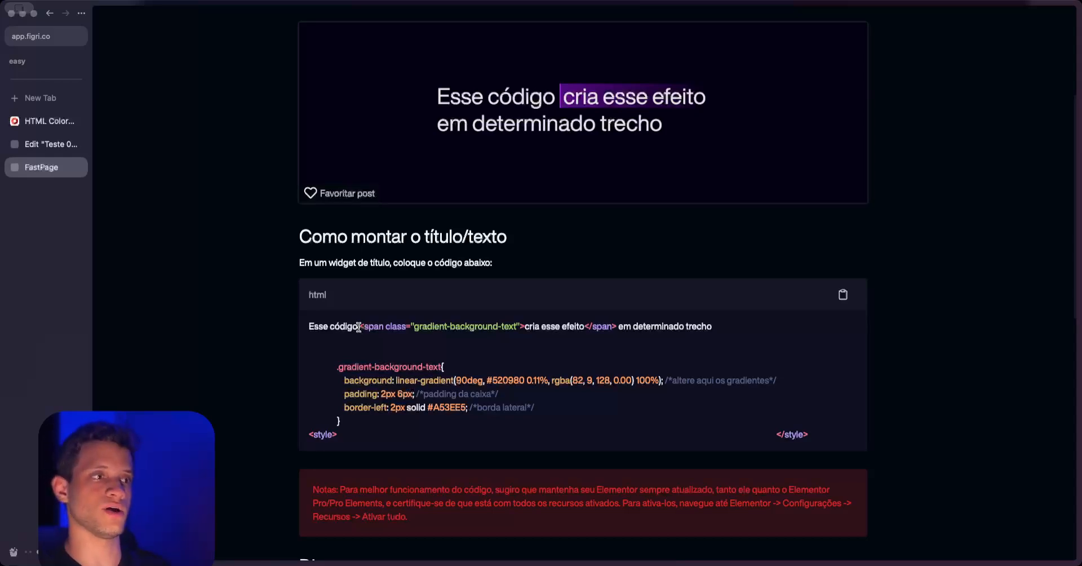
Copy the opening tag <span class="gradient-background-text"> from the FastPage post and insert it before "Instagram" in the Elementor heading title.
{"action": "left_click", "coordinate": [50, 144]}
{"action": "left_click", "coordinate": [48, 167]}
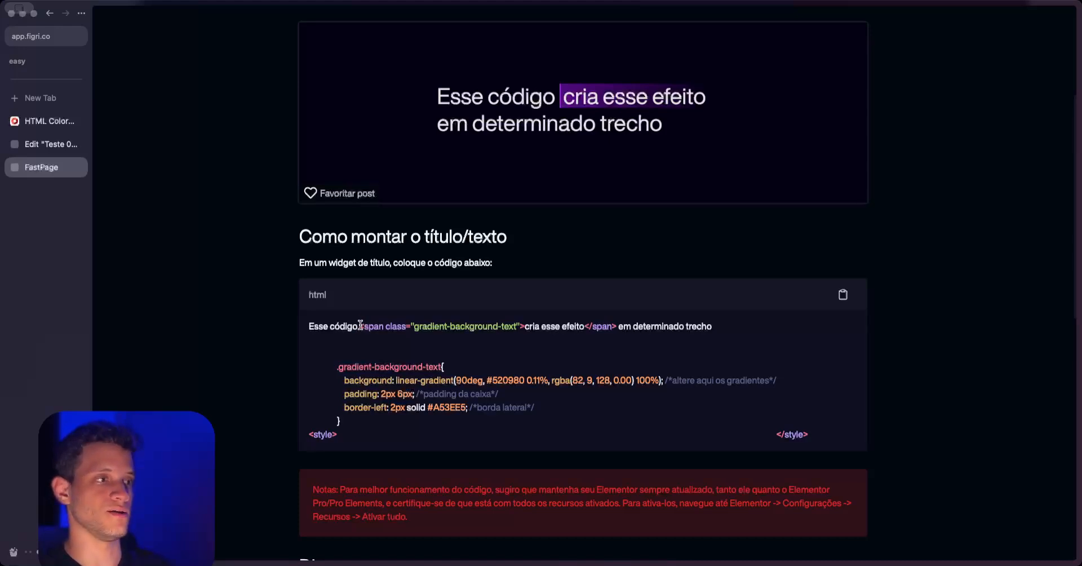
{"action": "left_click_drag", "start_coordinate": [360, 325], "coordinate": [521, 324]}
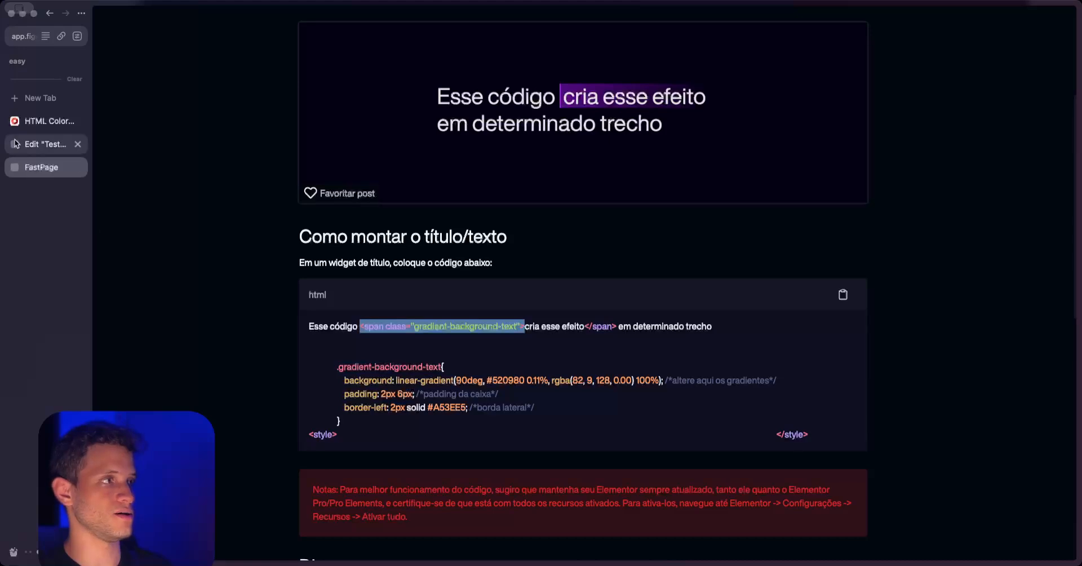
{"action": "left_click", "coordinate": [33, 145]}
{"action": "left_click", "coordinate": [165, 153]}
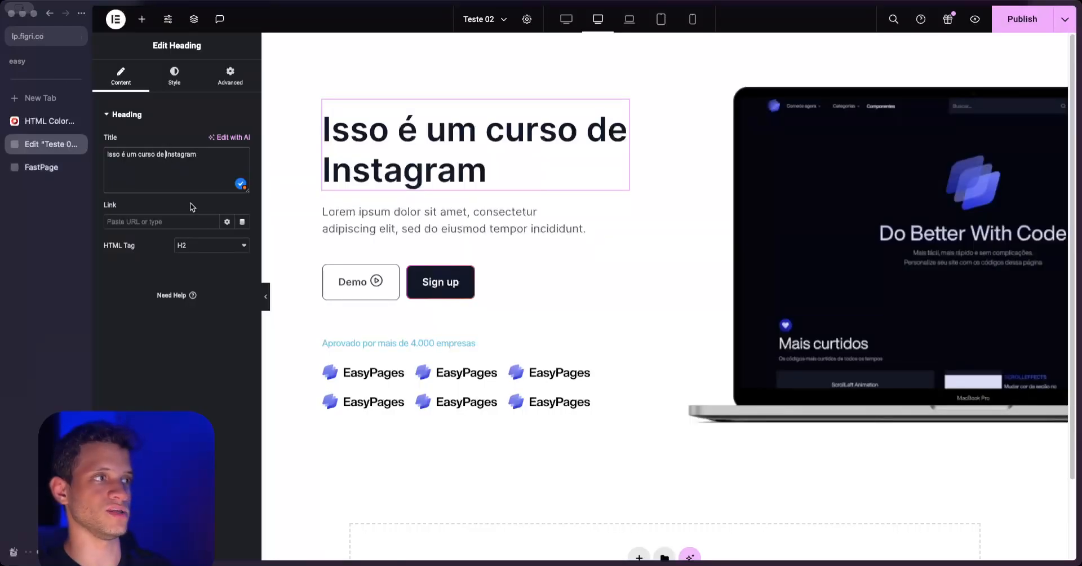
{"action": "type", "text": "<span class=\"gradient-background-text\">"}
Copy the closing </span> tag from the FastPage post and paste it after "Instagram" in the Elementor heading title.
{"action": "left_click", "coordinate": [41, 167]}
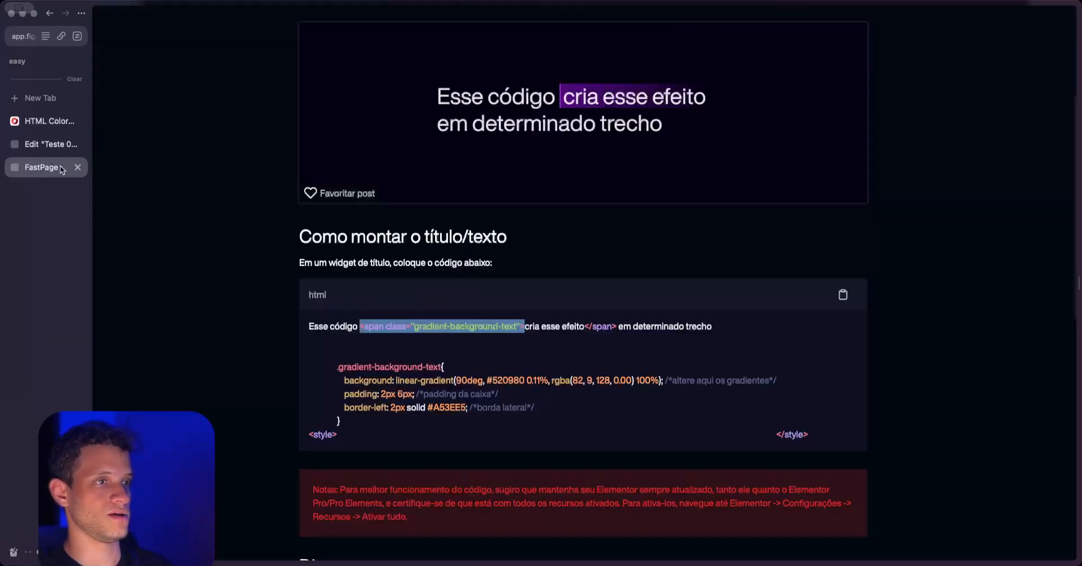
{"action": "left_click_drag", "start_coordinate": [618, 326], "coordinate": [591, 325]}
{"action": "key", "text": "super+c"}
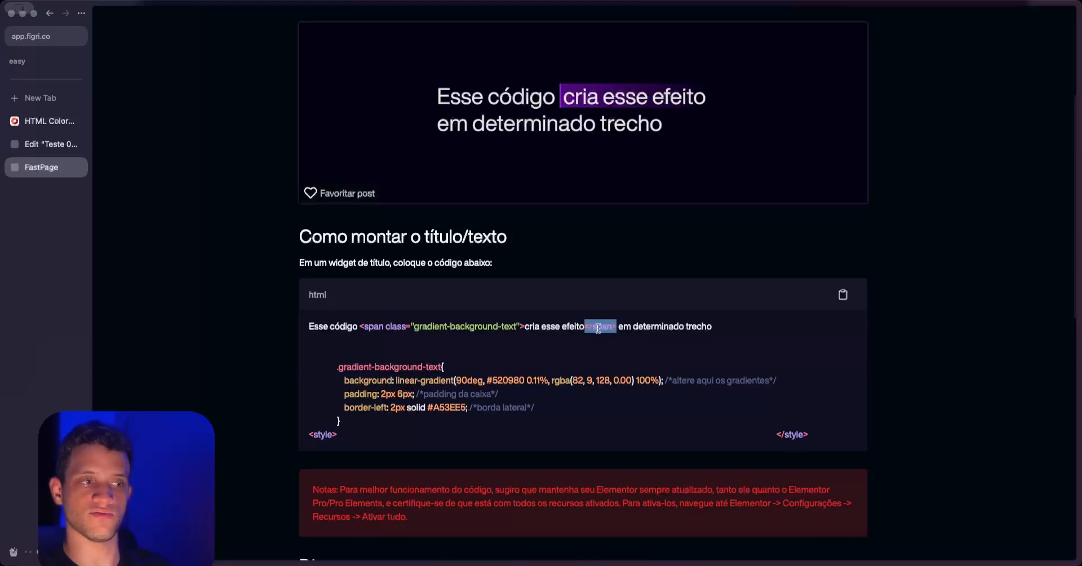
{"action": "left_click", "coordinate": [51, 145]}
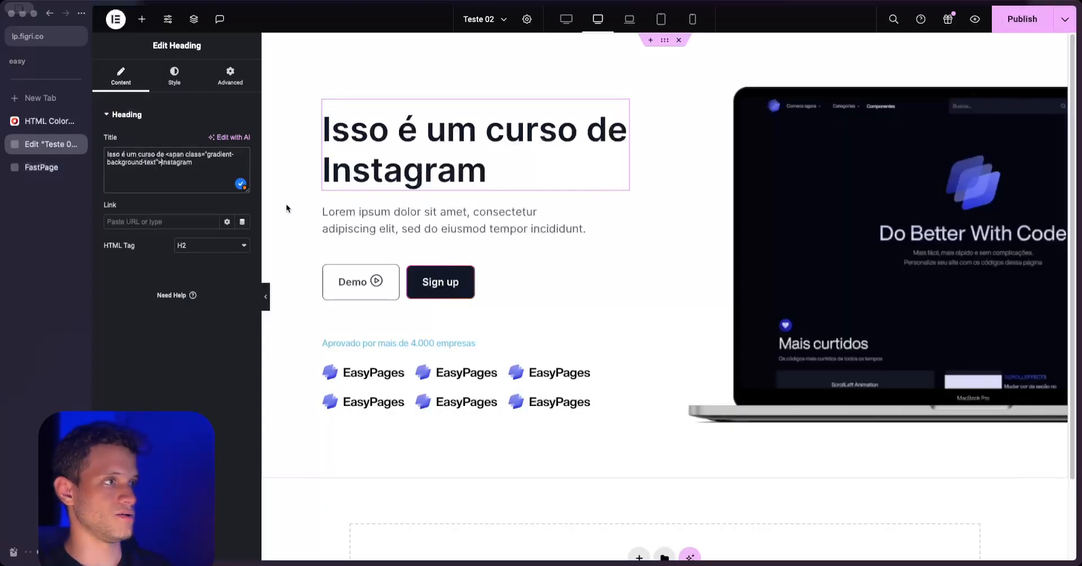
{"action": "key", "text": "super+v"}
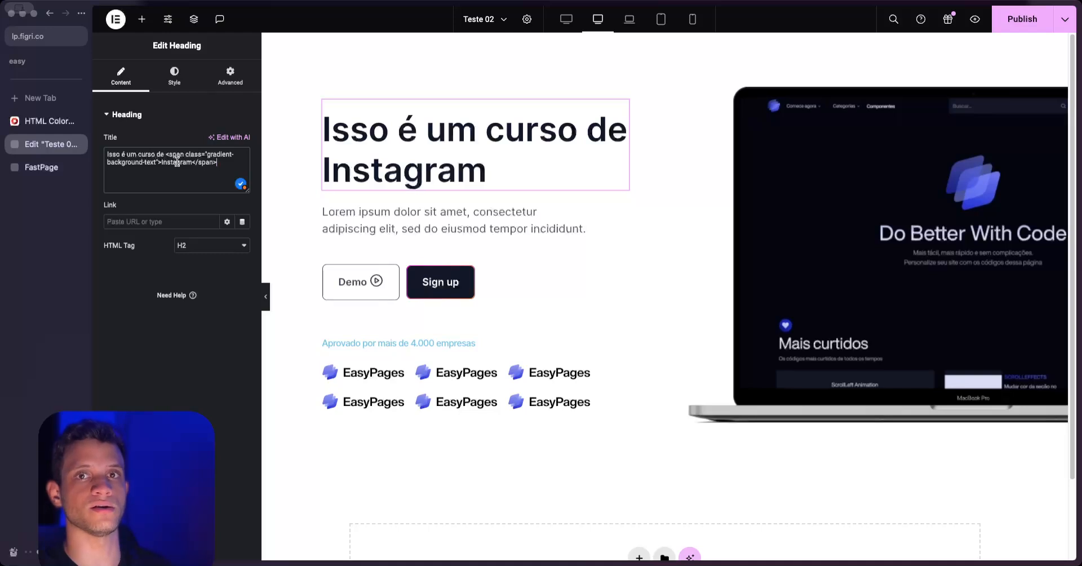
Copy the .gradient-background-text CSS rule, without the style tags, from the code block in the FastPage post.
{"action": "left_click", "coordinate": [45, 167]}
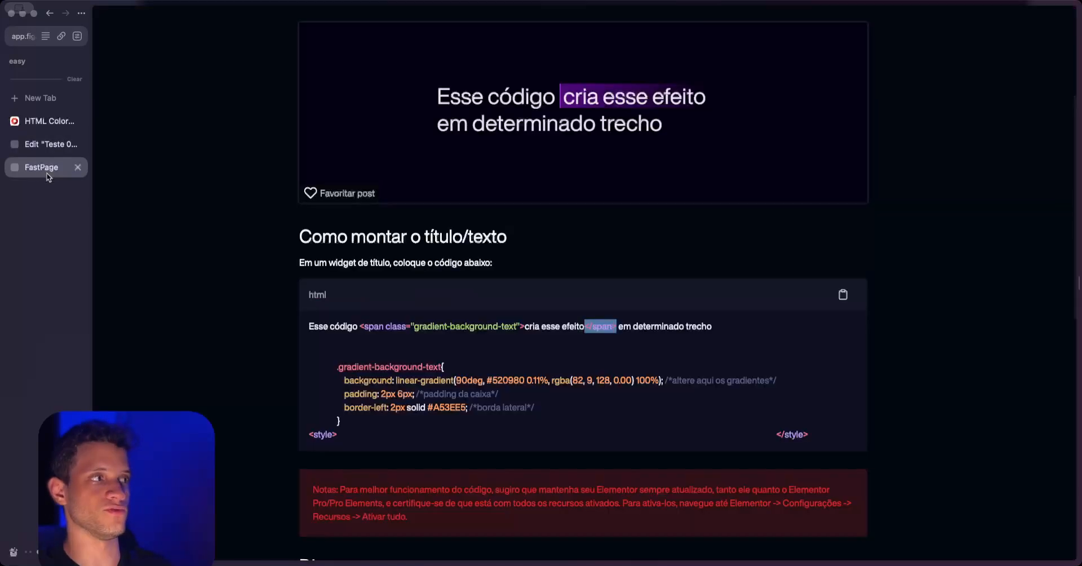
{"action": "left_click_drag", "start_coordinate": [338, 366], "coordinate": [352, 370]}
{"action": "left_click", "coordinate": [352, 370]}
{"action": "mouse_move", "coordinate": [534, 407]}
{"action": "left_mouse_down"}
{"action": "mouse_move", "coordinate": [341, 395]}
{"action": "mouse_move", "coordinate": [342, 375]}
{"action": "mouse_move", "coordinate": [542, 408]}
{"action": "left_mouse_up"}
{"action": "left_click", "coordinate": [342, 375]}
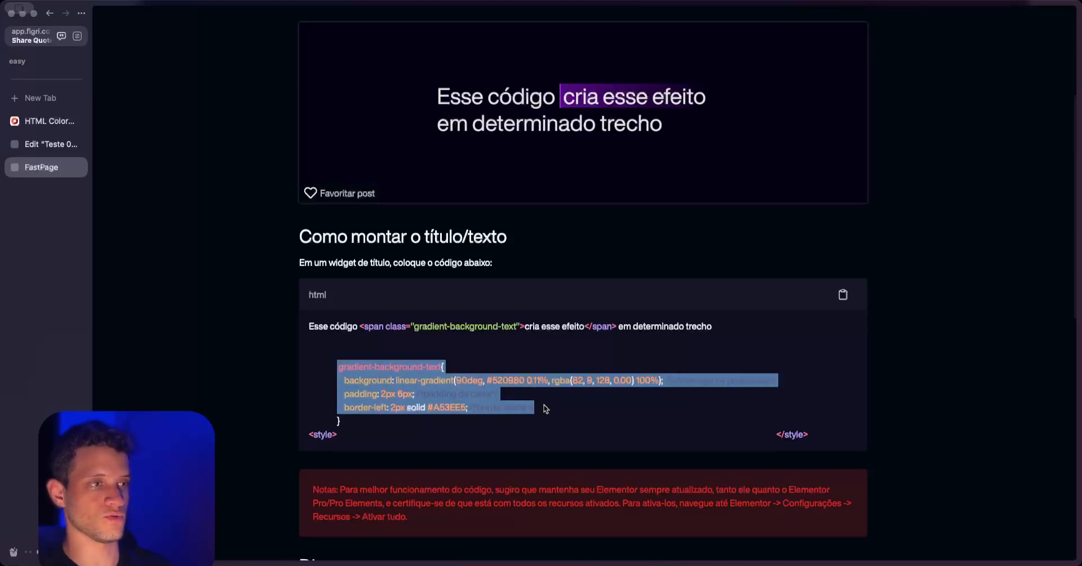
Return to the Elementor editor and paste the .gradient-background-text rule into the heading's custom CSS.
{"action": "left_click", "coordinate": [40, 146]}
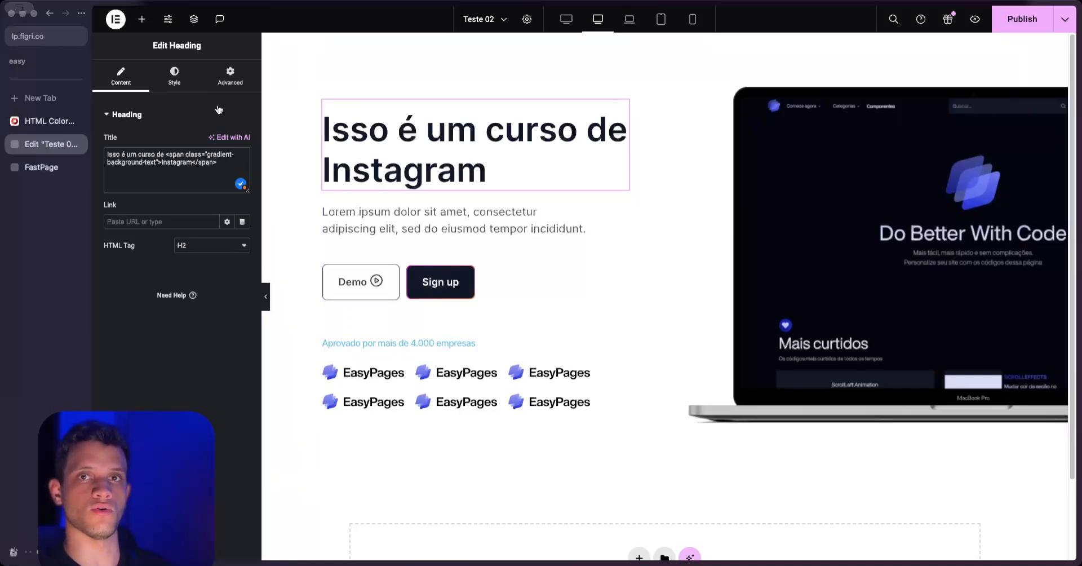
{"action": "left_click", "coordinate": [230, 73]}
{"action": "scroll", "coordinate": [158, 339], "scroll_direction": "down", "scroll_amount": 5}
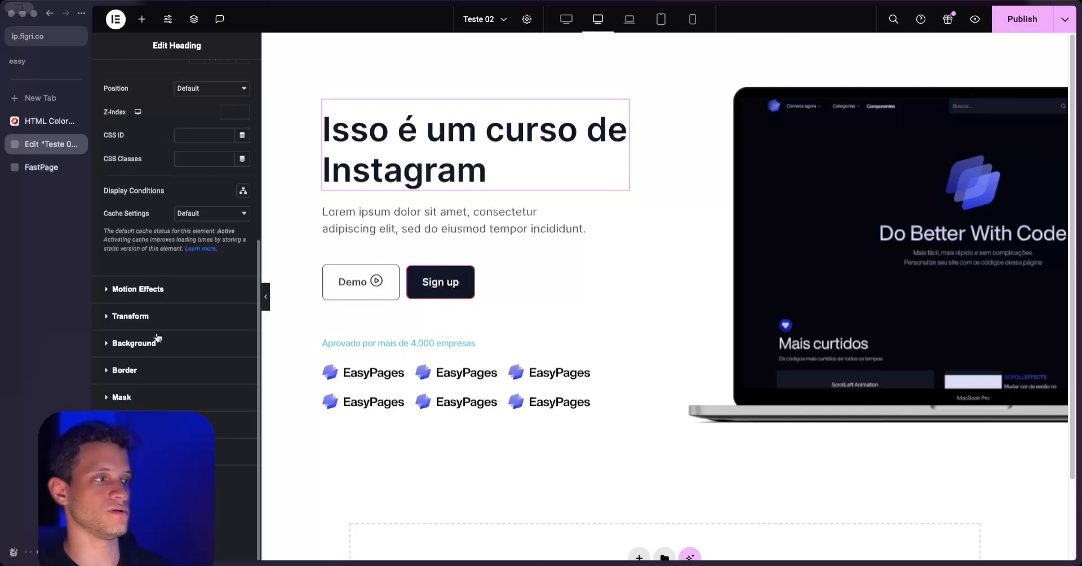
{"action": "left_click", "coordinate": [141, 479]}
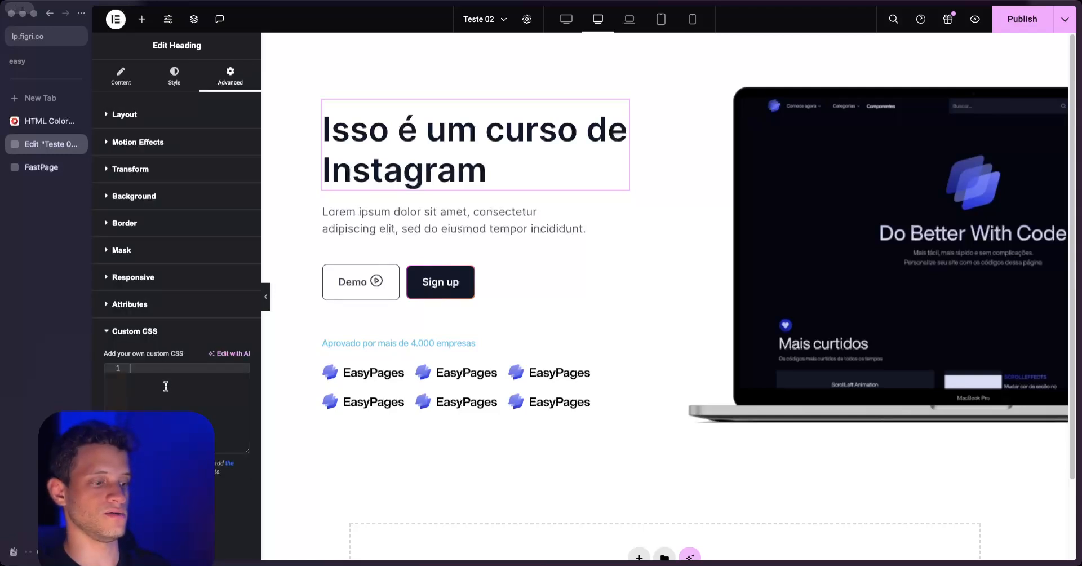
{"action": "left_click", "coordinate": [168, 392]}
{"action": "key", "text": "super+v"}
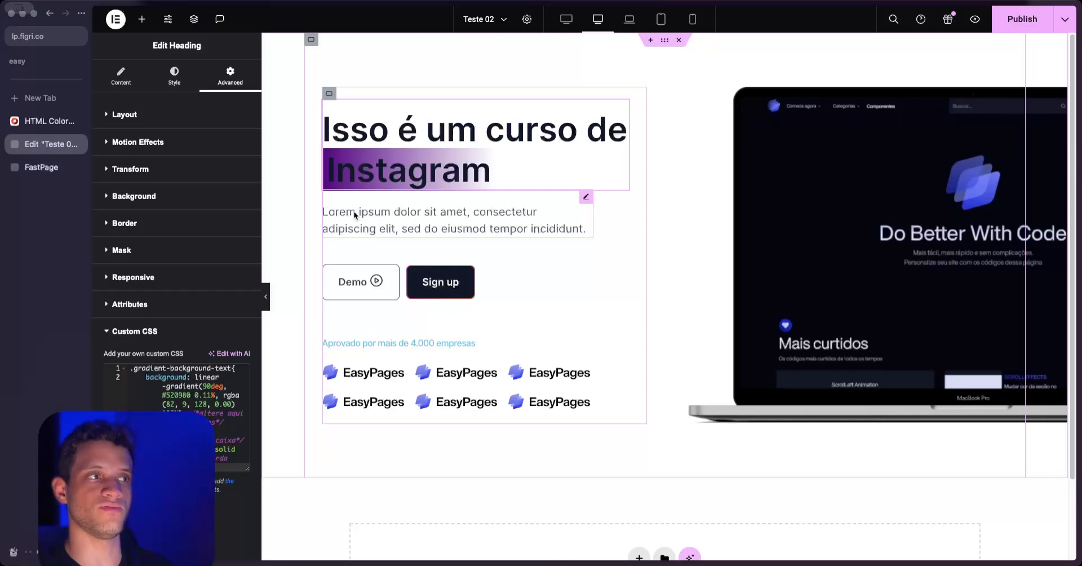
Move the opening span tag in the heading title from before "Instagram" to before "curso".
{"action": "left_click", "coordinate": [121, 75]}
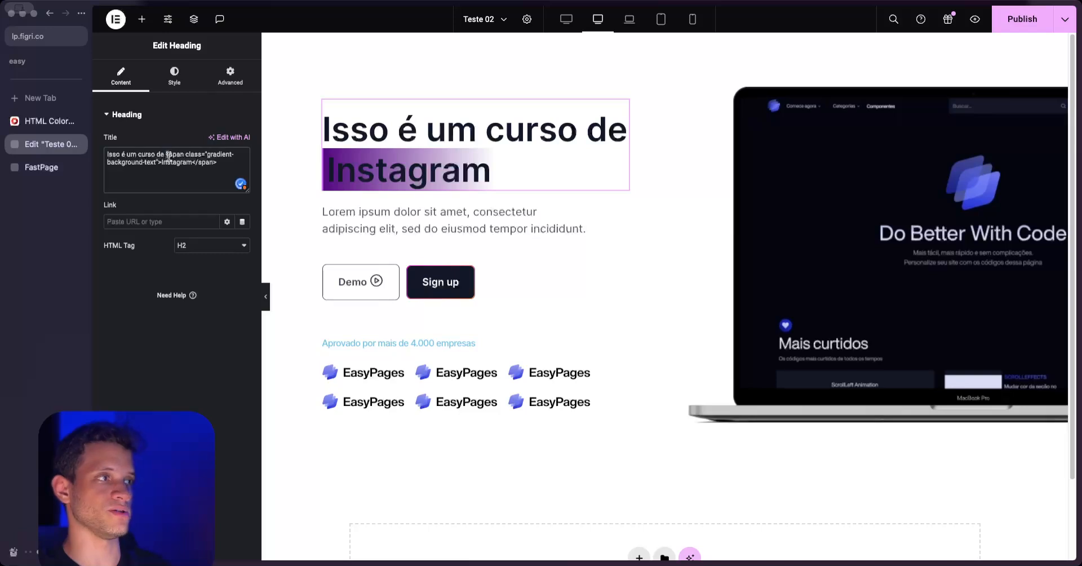
{"action": "left_click_drag", "start_coordinate": [168, 154], "coordinate": [161, 161]}
{"action": "key", "text": "ctrl+c"}
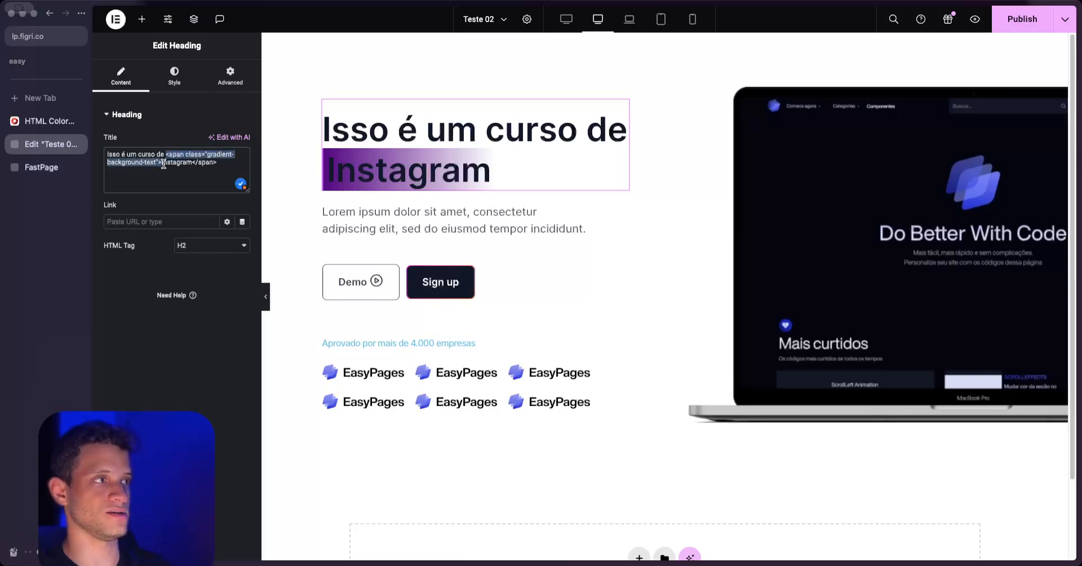
{"action": "key", "text": "BackSpace"}
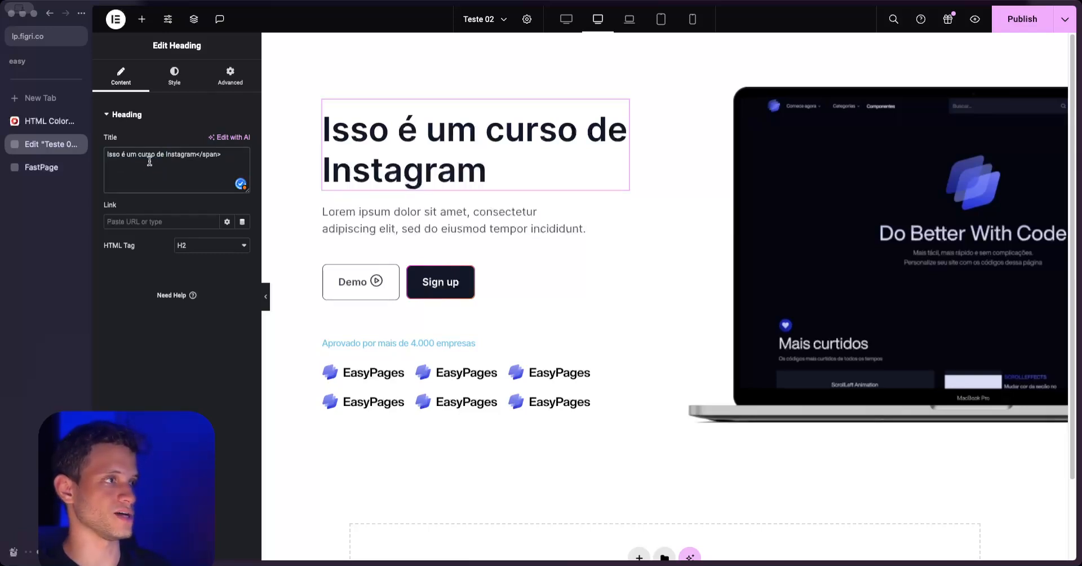
{"action": "key", "text": "ctrl+v"}
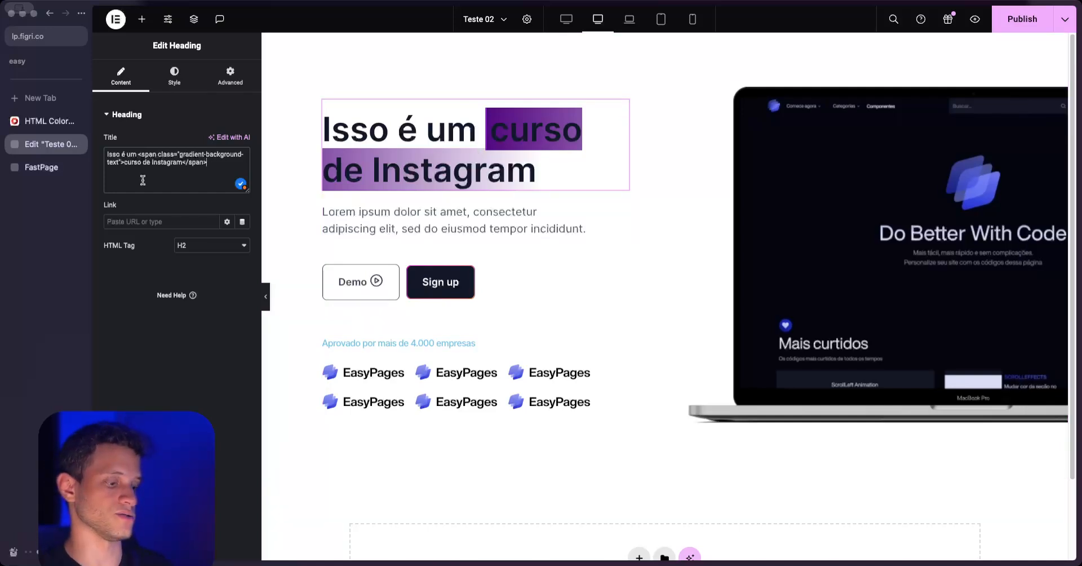
Undo the relocation of the opening span tag in the heading title.
{"action": "key", "text": "super+z"}
{"action": "key", "text": "super+z"}
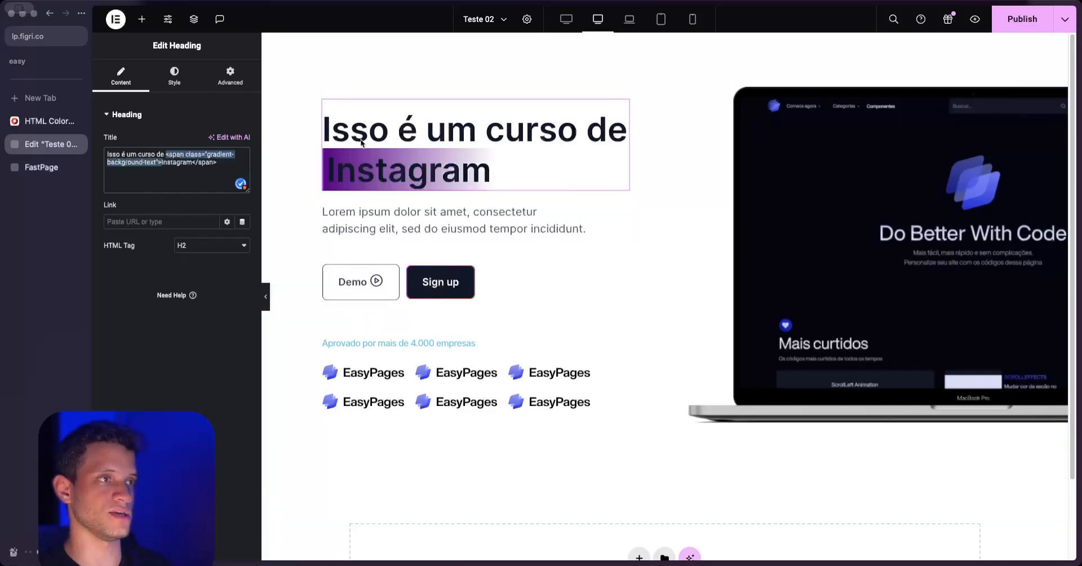
{"action": "left_click", "coordinate": [203, 181]}
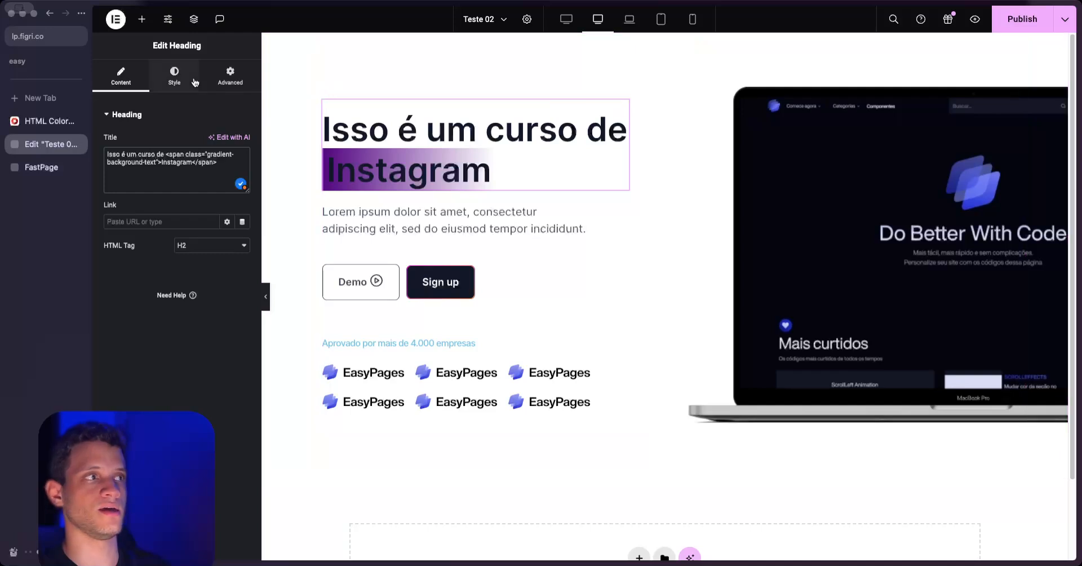
Reopen the heading's custom CSS and examine the color codes used for the gradient and the left border.
{"action": "left_click", "coordinate": [230, 79]}
{"action": "scroll", "coordinate": [169, 253], "scroll_direction": "down", "scroll_amount": 10}
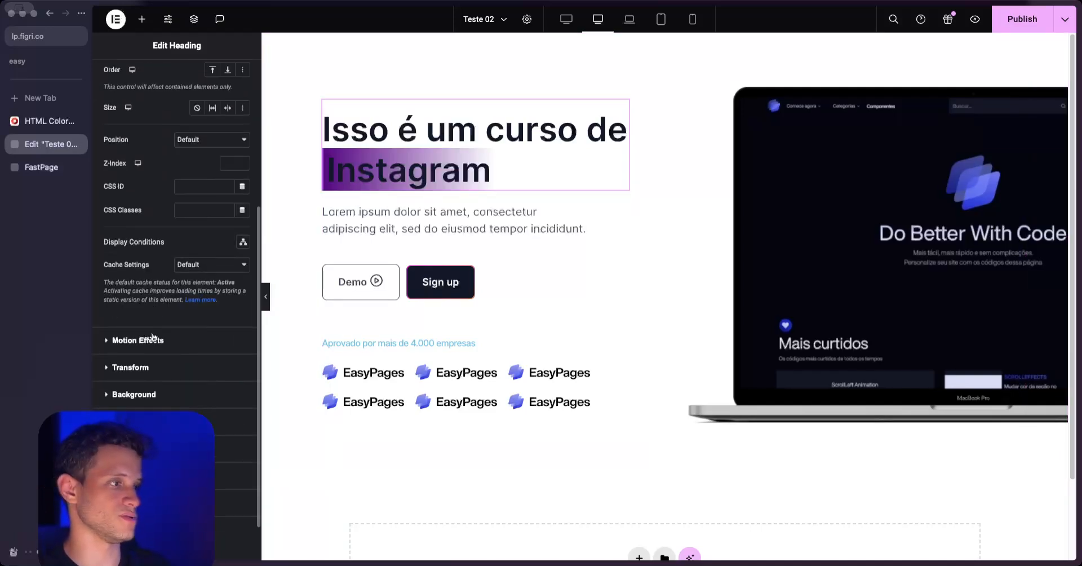
{"action": "left_click", "coordinate": [172, 364]}
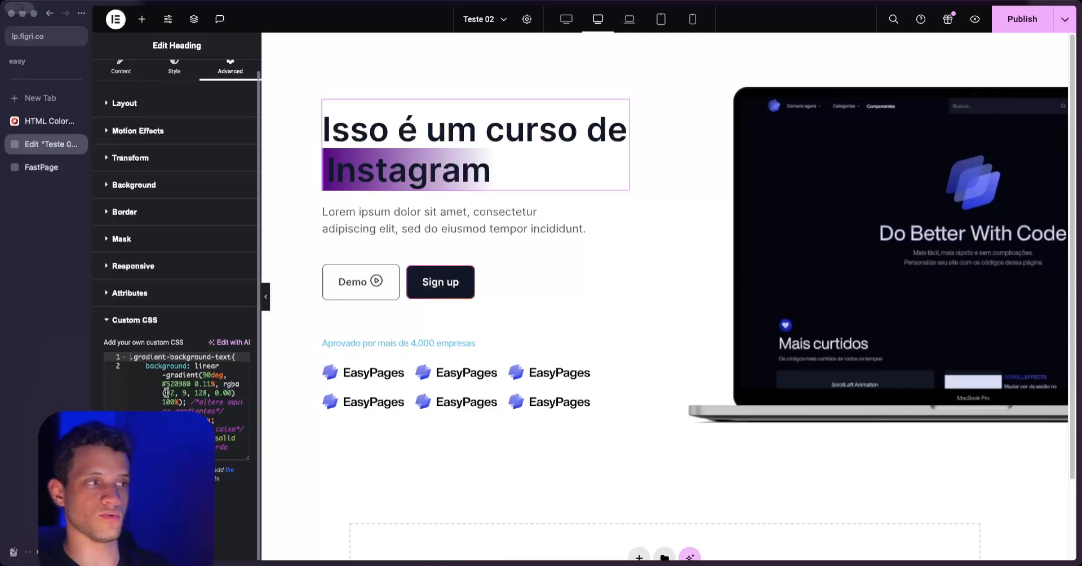
{"action": "left_click", "coordinate": [167, 384]}
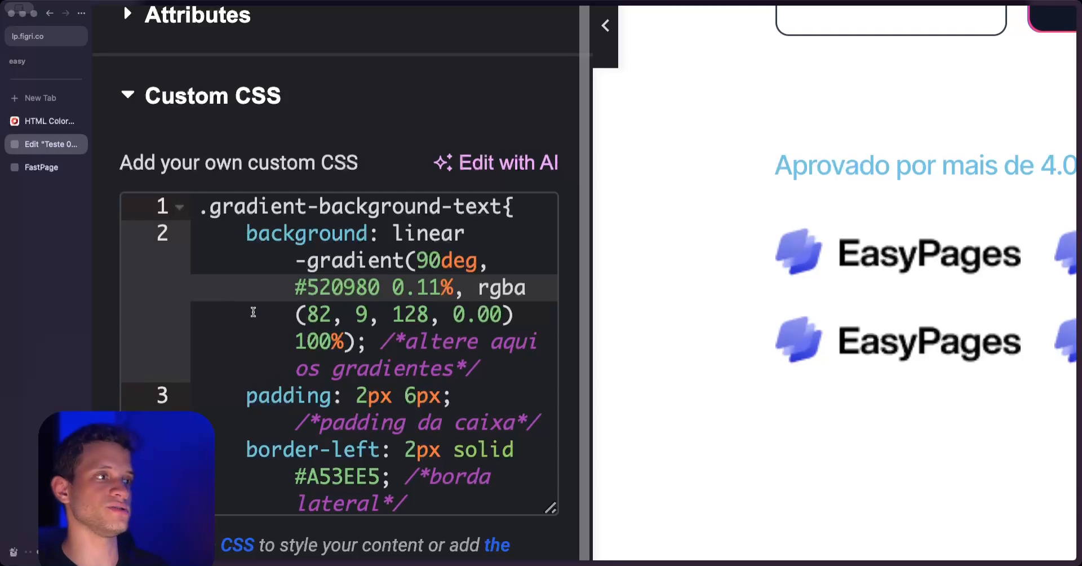
{"action": "left_click", "coordinate": [347, 288]}
{"action": "left_click", "coordinate": [376, 284]}
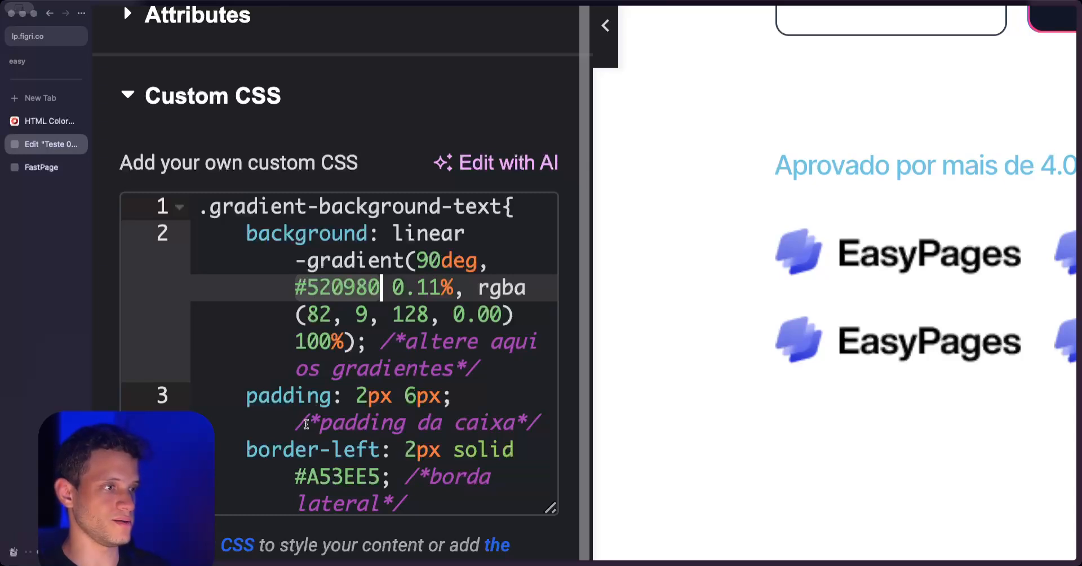
{"action": "left_click_drag", "start_coordinate": [293, 478], "coordinate": [378, 478]}
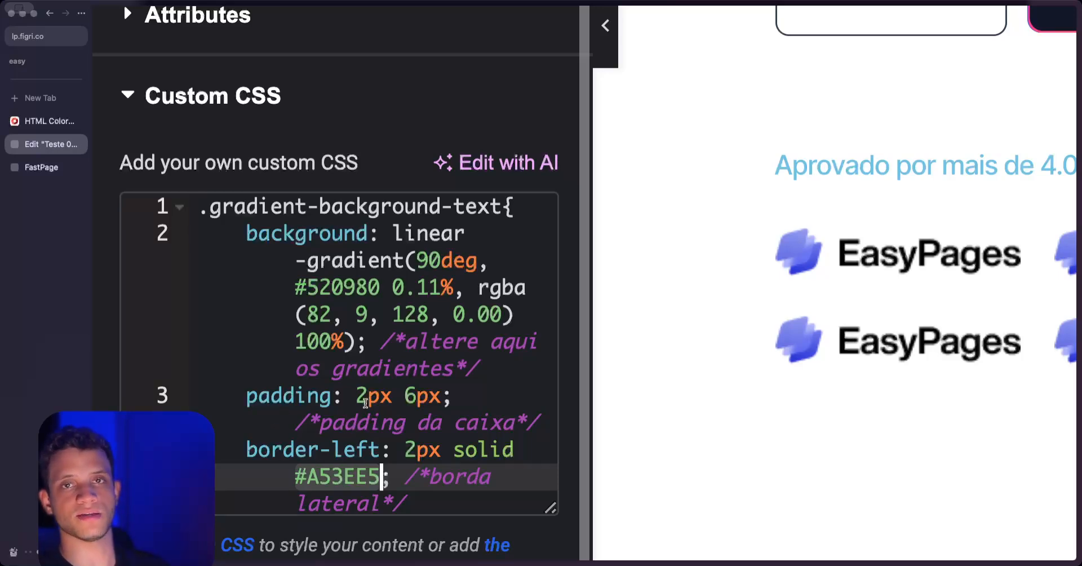
Examine the gradient and left border behind "Instagram" on the canvas, and select the Sign up button.
{"action": "scroll", "coordinate": [824, 133], "scroll_direction": "right", "scroll_amount": 3}
{"action": "scroll", "coordinate": [824, 133], "scroll_direction": "up", "scroll_amount": 7}
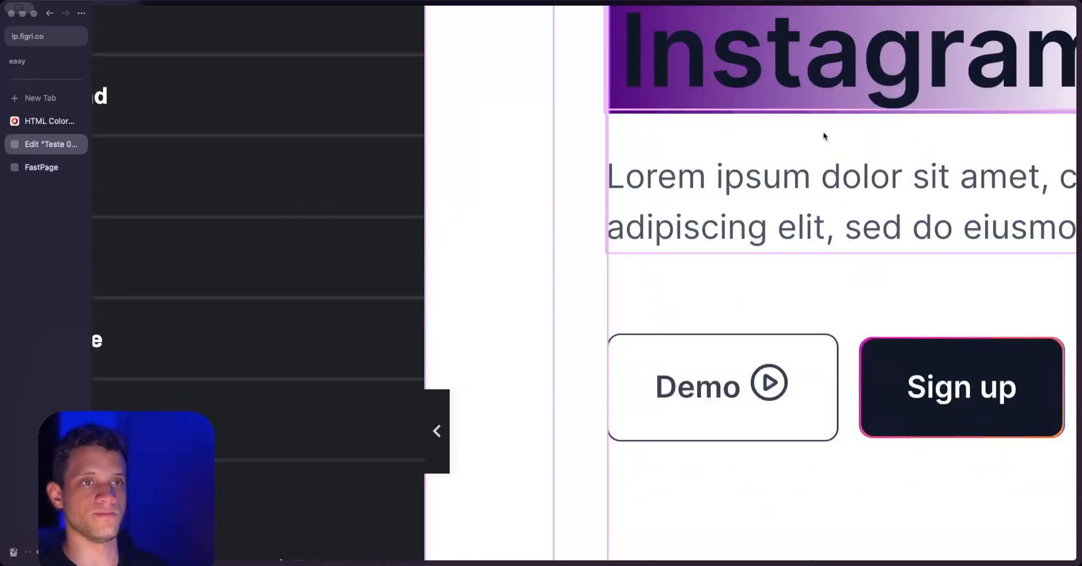
{"action": "scroll", "coordinate": [823, 131], "scroll_direction": "right", "scroll_amount": 2}
{"action": "scroll", "coordinate": [826, 132], "scroll_direction": "up", "scroll_amount": 2}
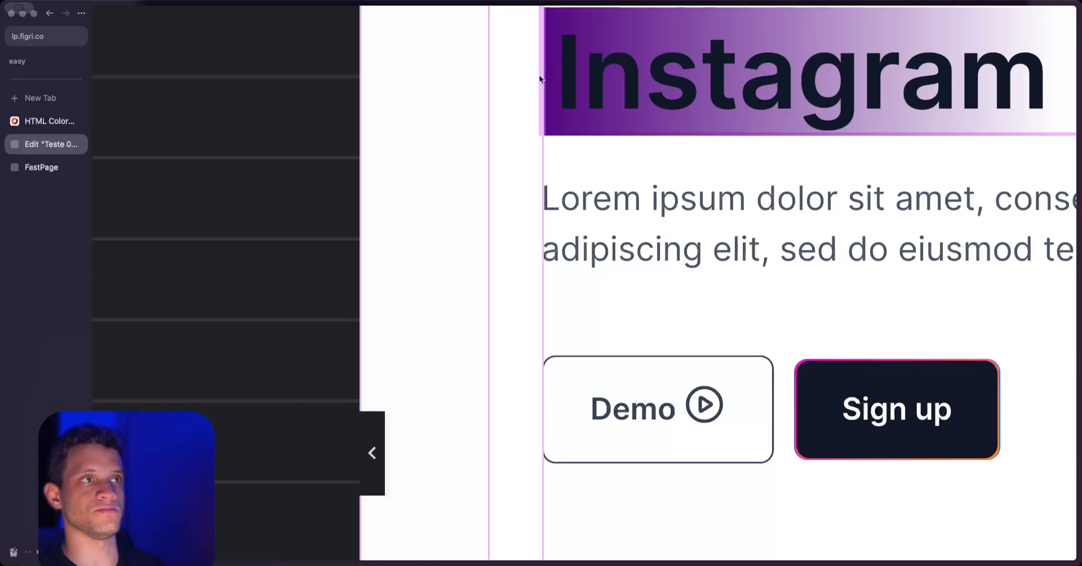
{"action": "mouse_move", "coordinate": [823, 409]}
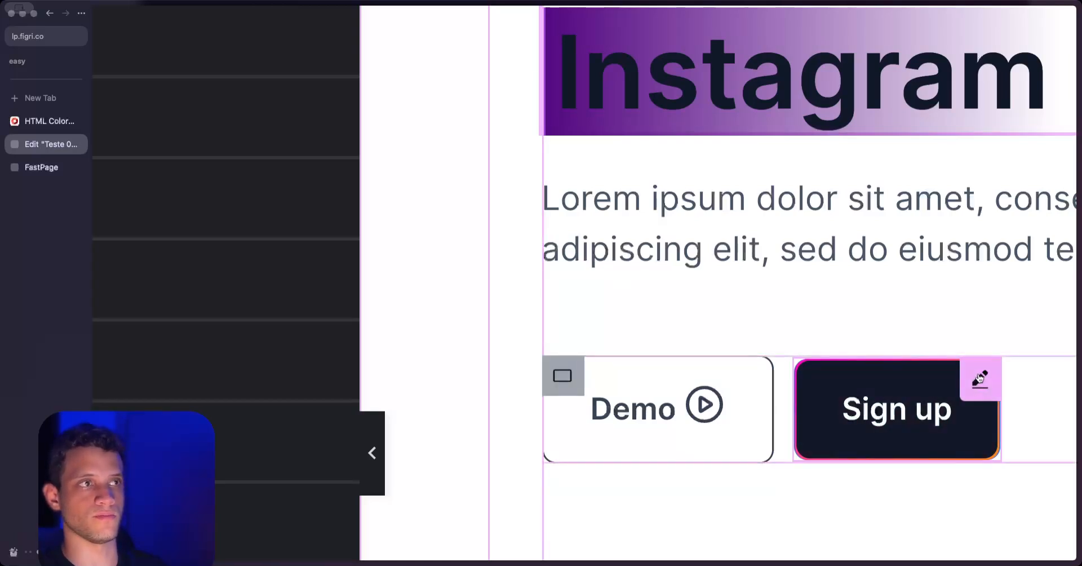
{"action": "left_click", "coordinate": [979, 379]}
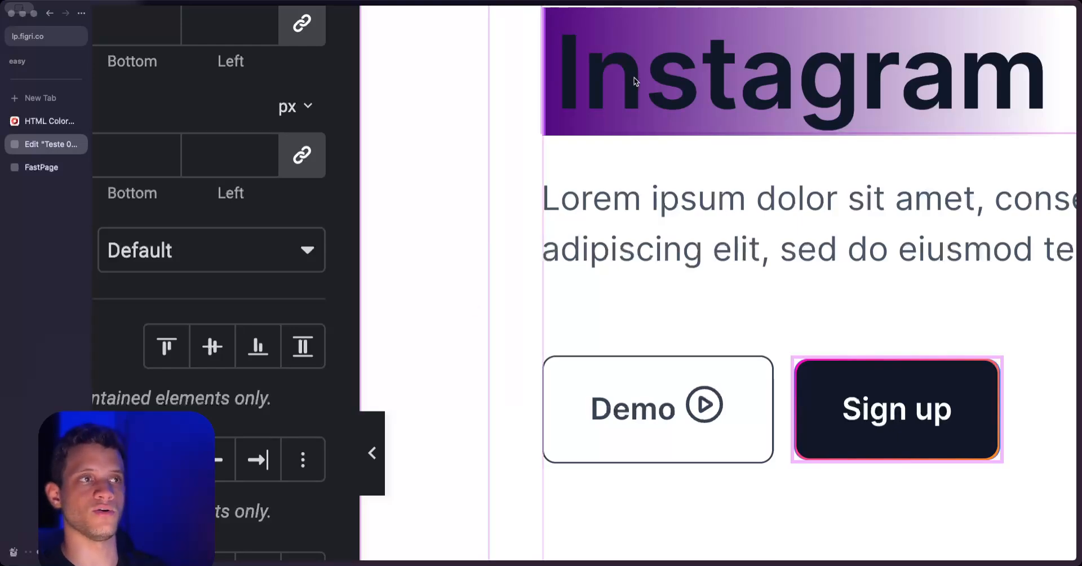
Select the hero heading again and review the .gradient-background-text rule in its custom CSS.
{"action": "scroll", "coordinate": [783, 104], "scroll_direction": "up", "scroll_amount": 1}
{"action": "left_click", "coordinate": [783, 104]}
{"action": "scroll", "coordinate": [547, 109], "scroll_direction": "up", "scroll_amount": 5}
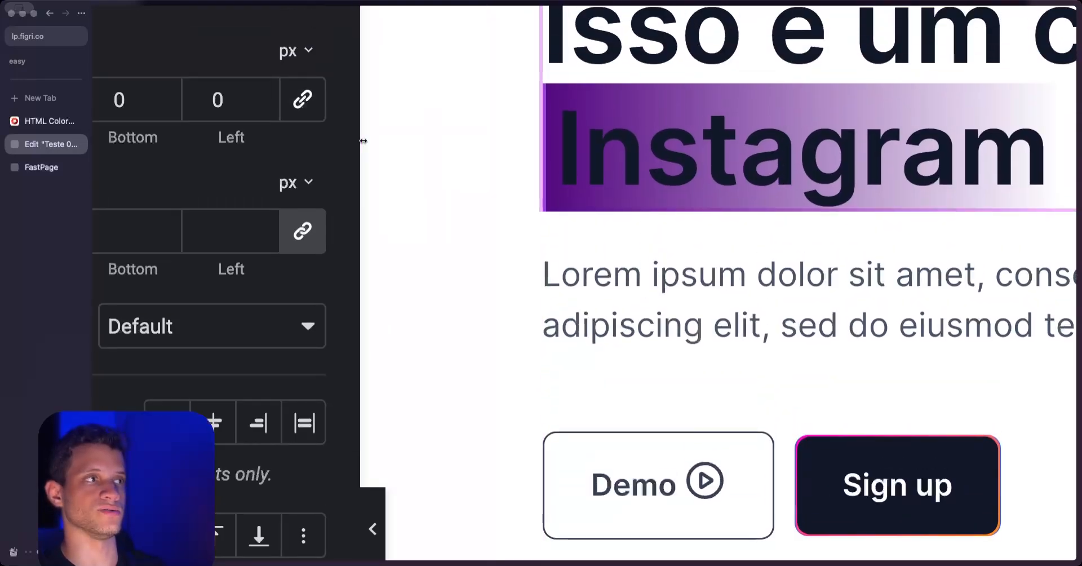
{"action": "scroll", "coordinate": [217, 230], "scroll_direction": "down", "scroll_amount": 10}
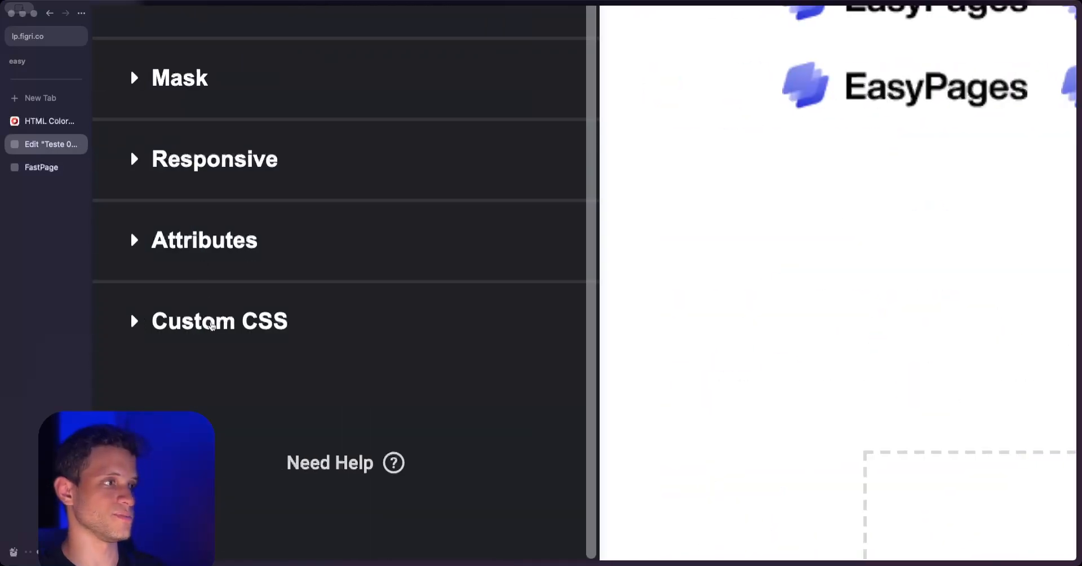
{"action": "left_click", "coordinate": [212, 324]}
{"action": "scroll", "coordinate": [325, 203], "scroll_direction": "up", "scroll_amount": 1}
{"action": "scroll", "coordinate": [325, 203], "scroll_direction": "up", "scroll_amount": 10}
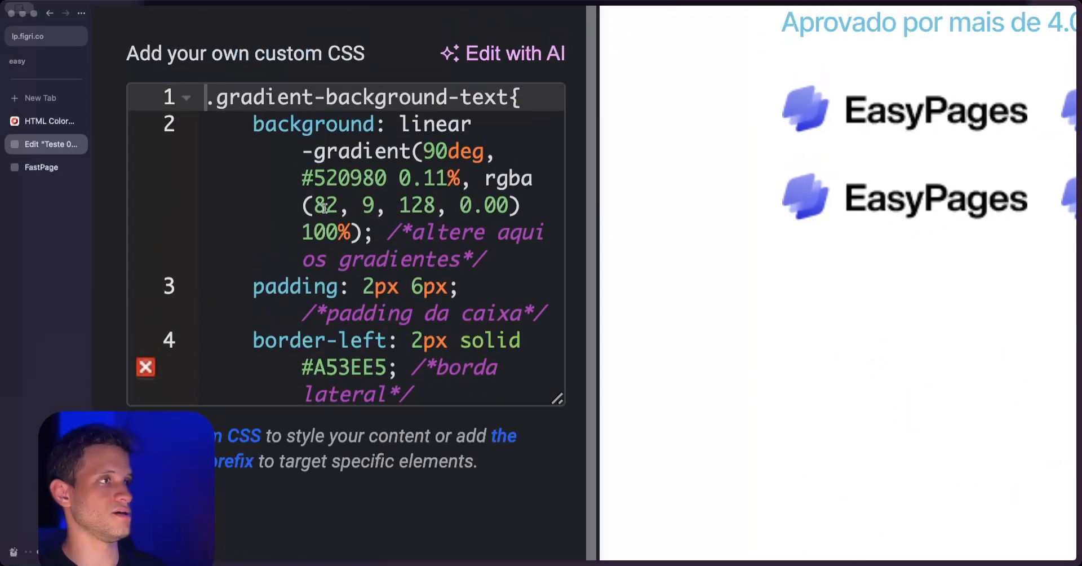
{"action": "scroll", "coordinate": [331, 249], "scroll_direction": "down", "scroll_amount": 12}
{"action": "scroll", "coordinate": [332, 249], "scroll_direction": "up", "scroll_amount": 2}
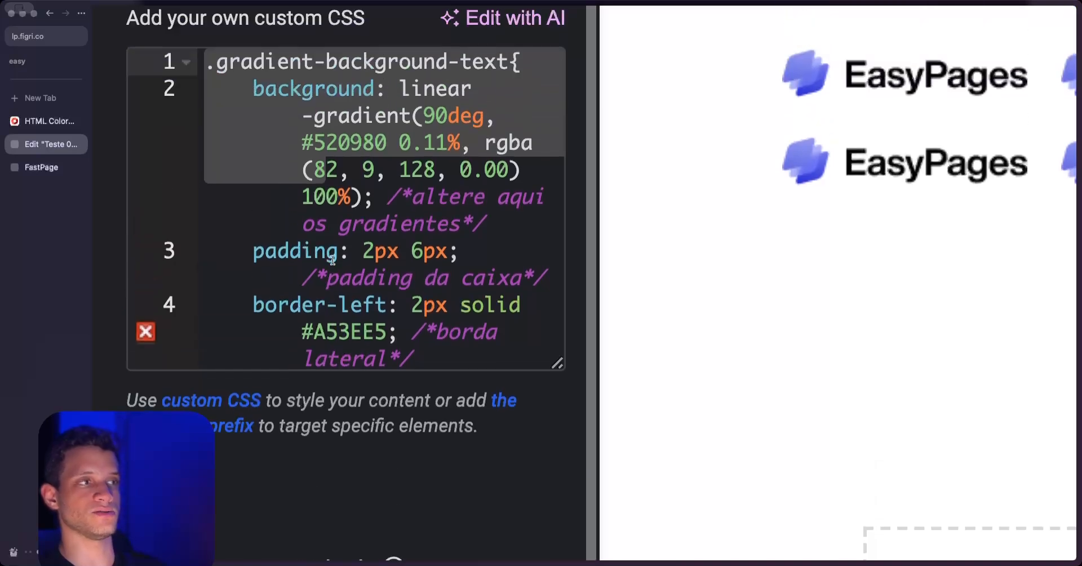
{"action": "left_click", "coordinate": [333, 256]}
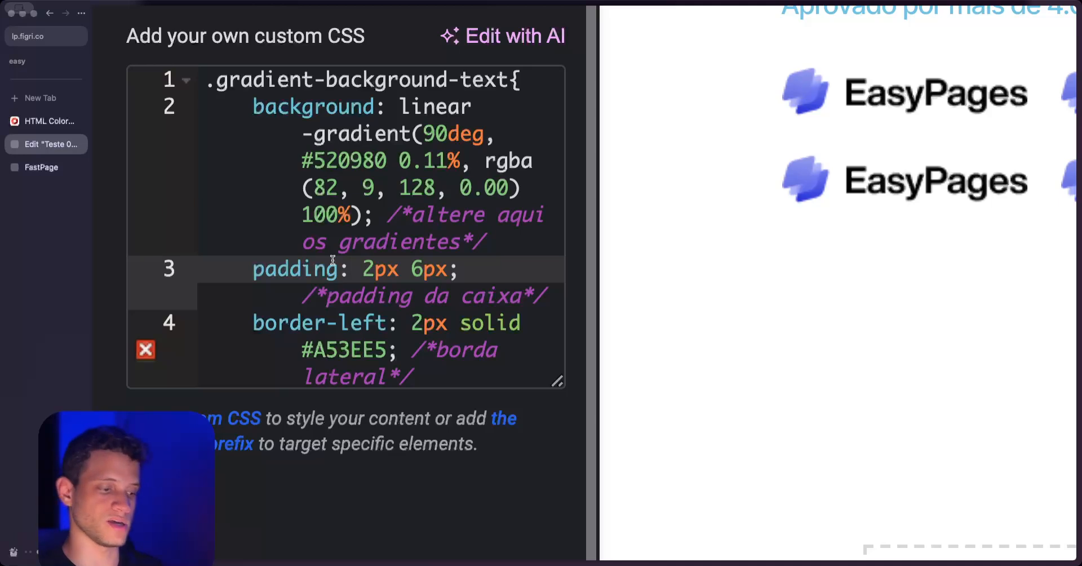
Open google.com in a new tab and search for "hex code css".
{"action": "key", "text": "super+t"}
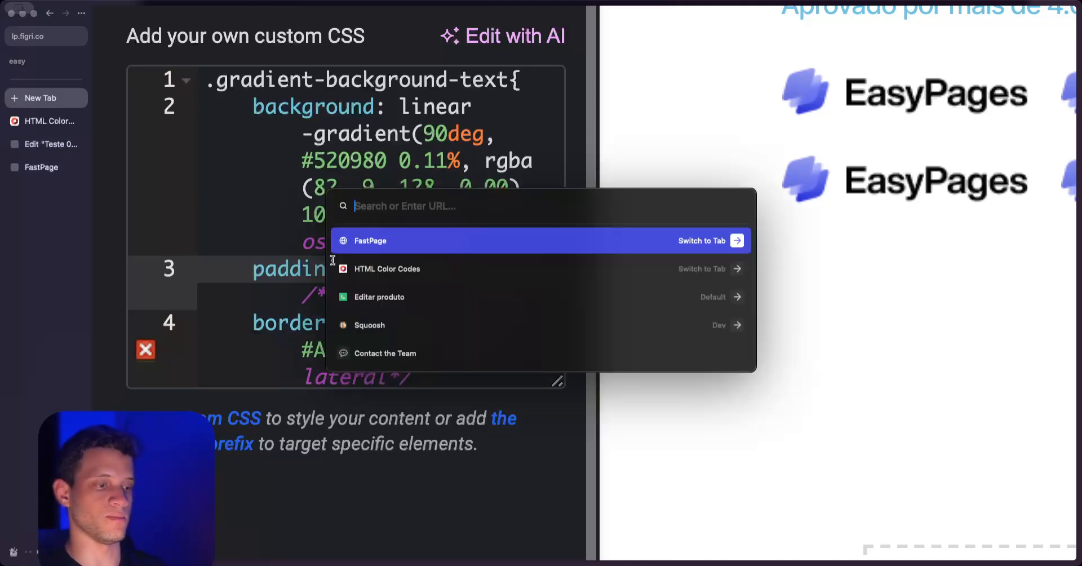
{"action": "type", "text": "google.com"}
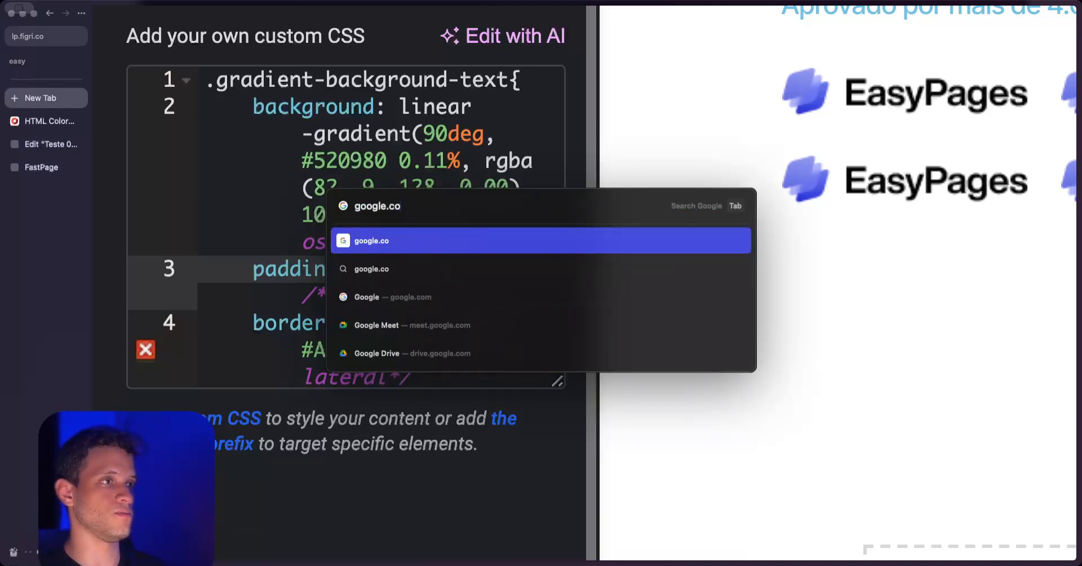
{"action": "key", "text": "Return"}
{"action": "left_click", "coordinate": [491, 239]}
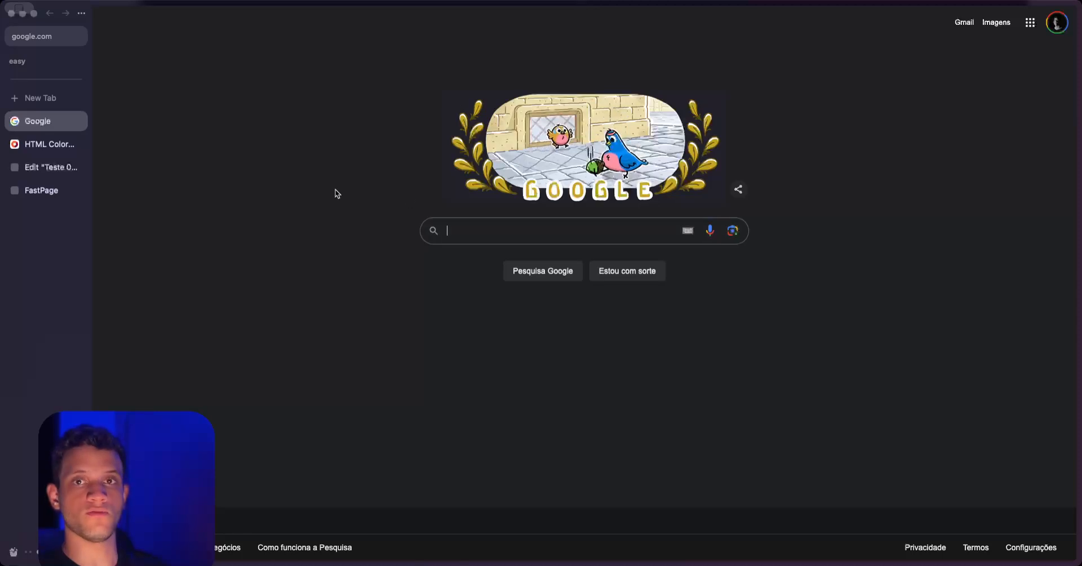
{"action": "type", "text": "hex code css"}
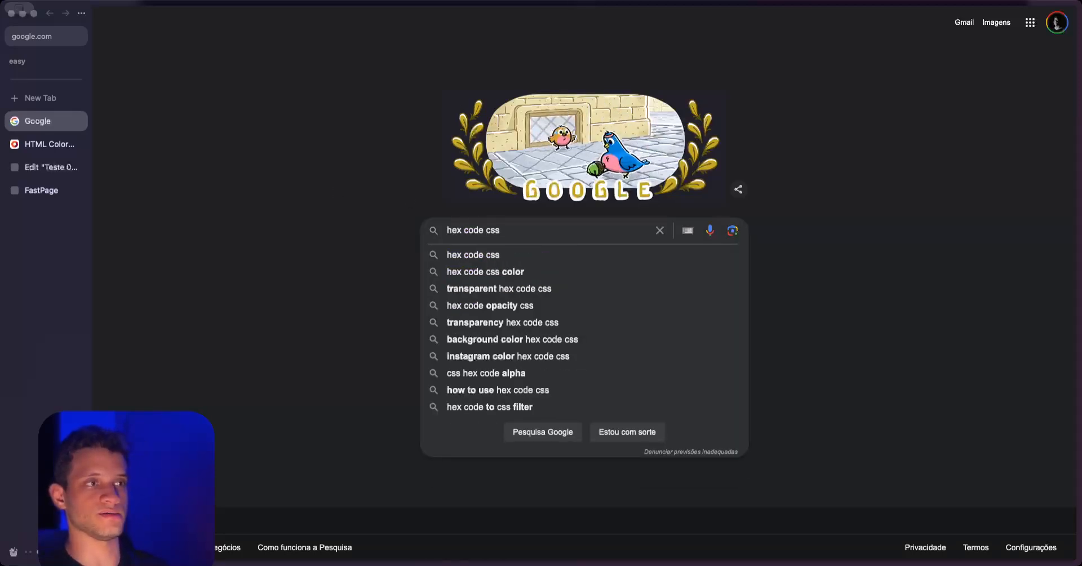
{"action": "key", "text": "Return"}
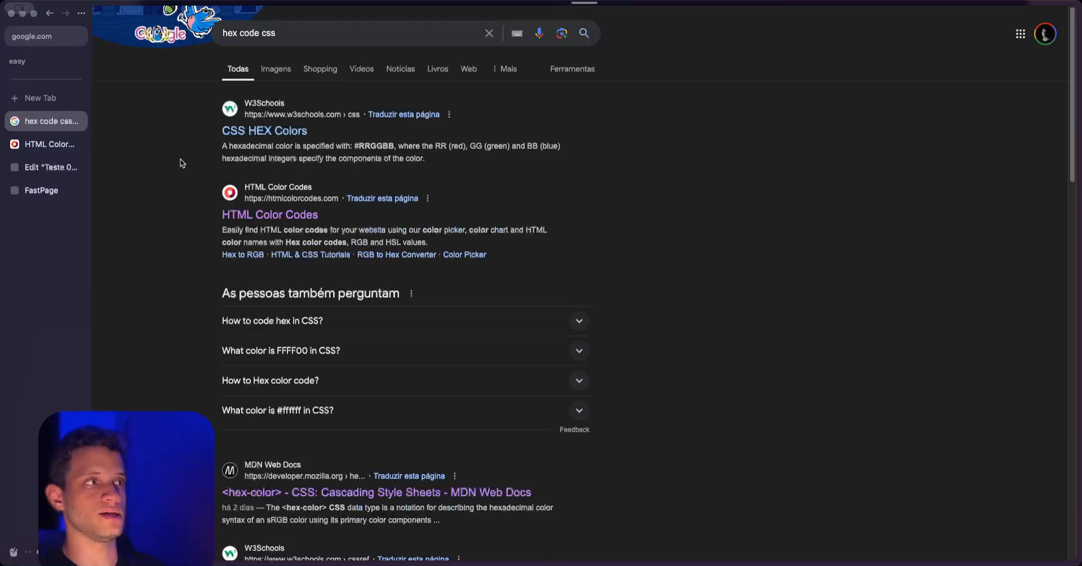
Open the W3Schools CSS HEX Colors result in a new tab, examine its color mixer with red at 69, and return to the search results.
{"action": "left_click", "coordinate": [254, 131], "text": "super"}
{"action": "left_click", "coordinate": [54, 144]}
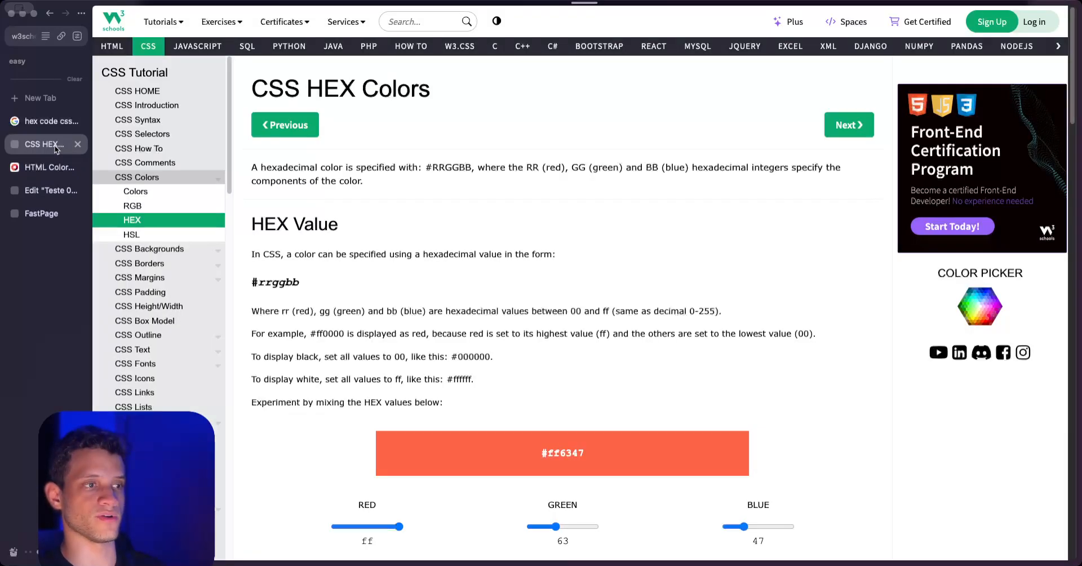
{"action": "scroll", "coordinate": [381, 277], "scroll_direction": "down", "scroll_amount": 2}
{"action": "left_click", "coordinate": [361, 415]}
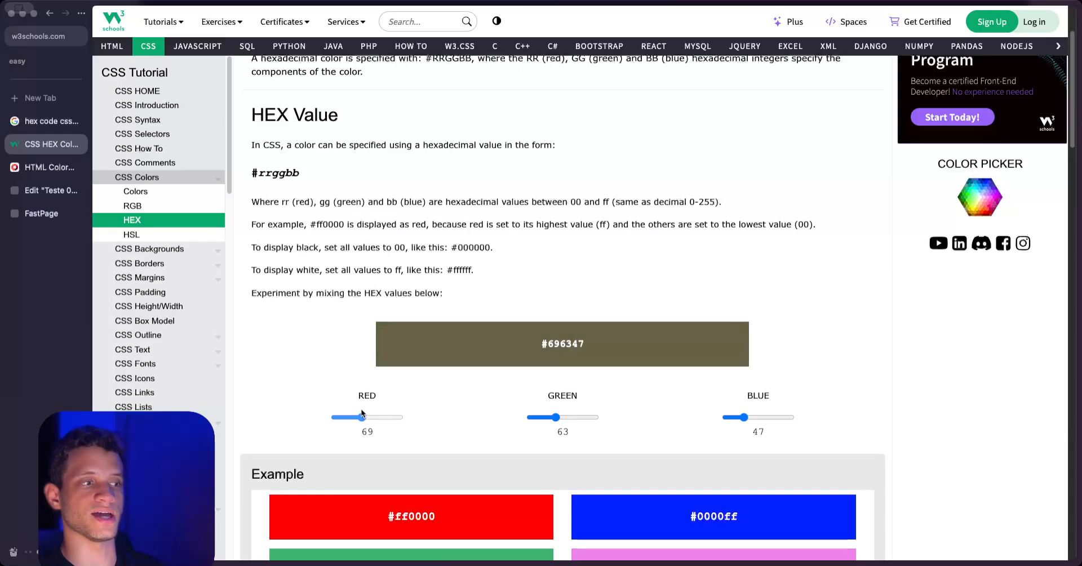
{"action": "scroll", "coordinate": [431, 391], "scroll_direction": "down", "scroll_amount": 11}
{"action": "scroll", "coordinate": [431, 215], "scroll_direction": "up", "scroll_amount": 11}
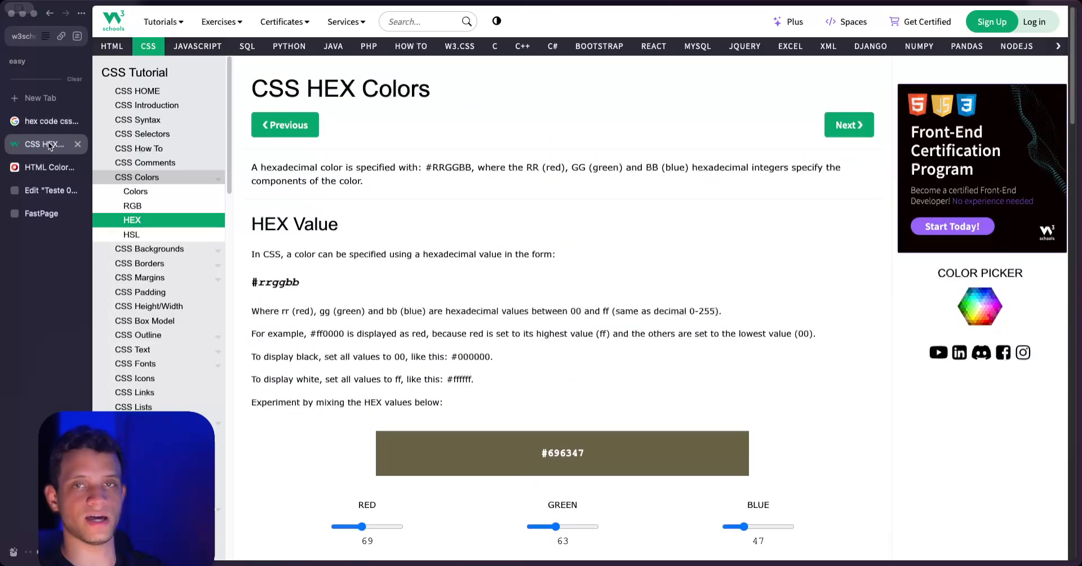
{"action": "left_click", "coordinate": [45, 122]}
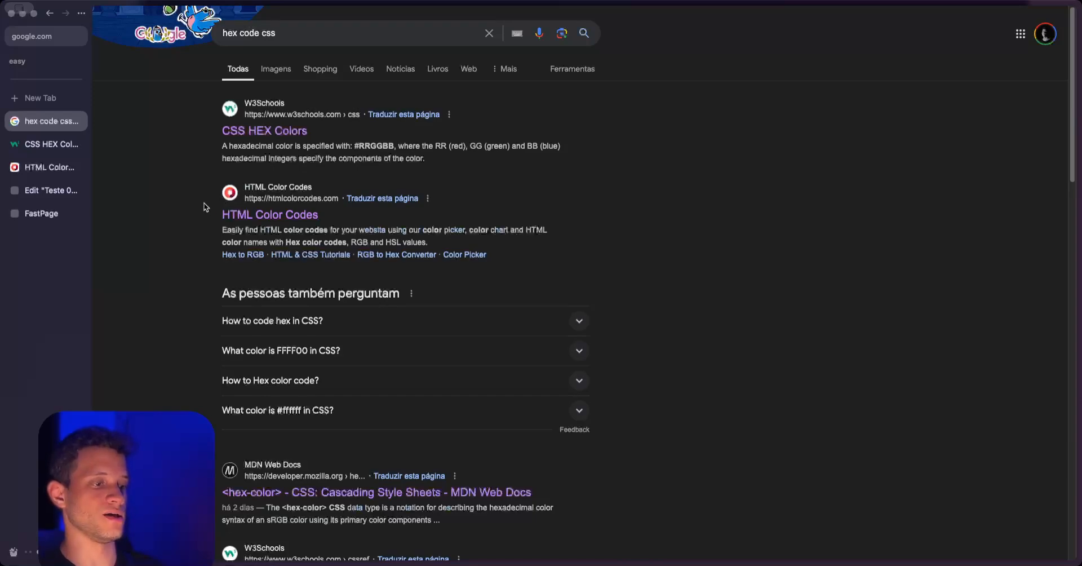
Open the HTML Color Codes search result at its color picker, and check the Sign up button's colors in the page editor.
{"action": "scroll", "coordinate": [204, 207], "scroll_direction": "up", "scroll_amount": 5}
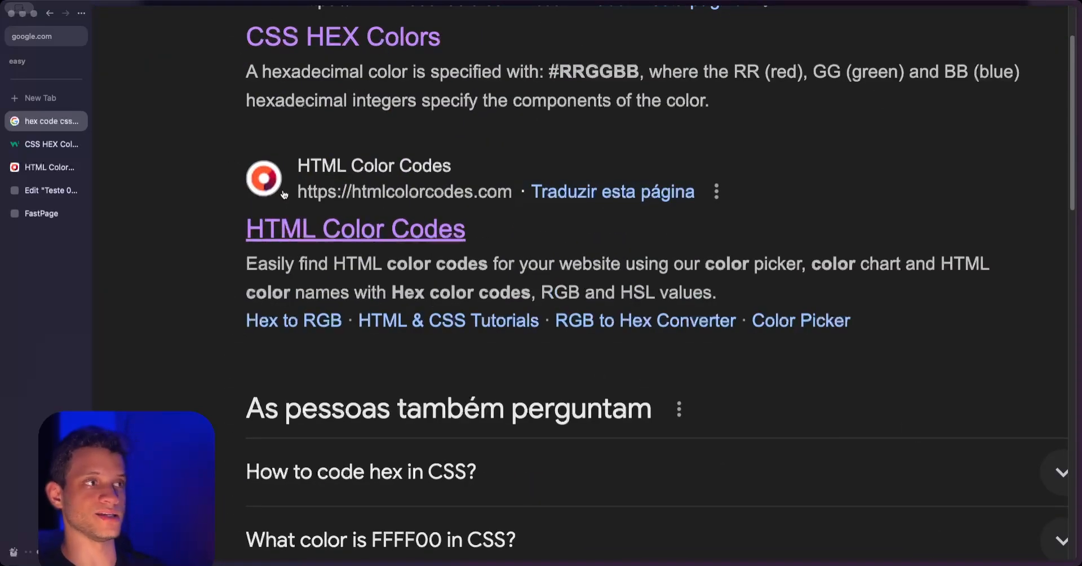
{"action": "left_click", "coordinate": [333, 228]}
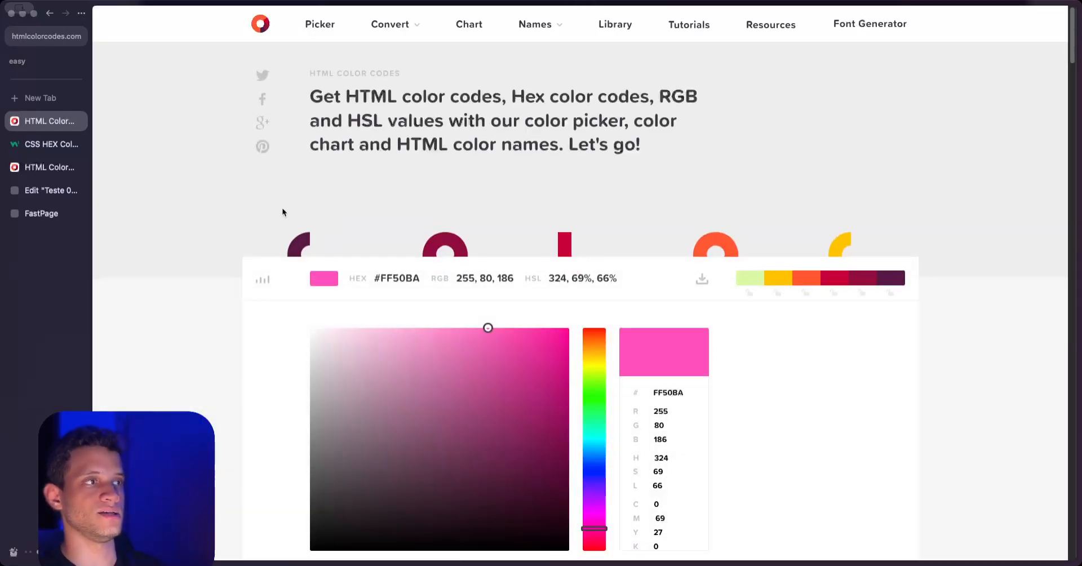
{"action": "scroll", "coordinate": [445, 323], "scroll_direction": "down", "scroll_amount": 1}
{"action": "scroll", "coordinate": [294, 345], "scroll_direction": "down", "scroll_amount": 5}
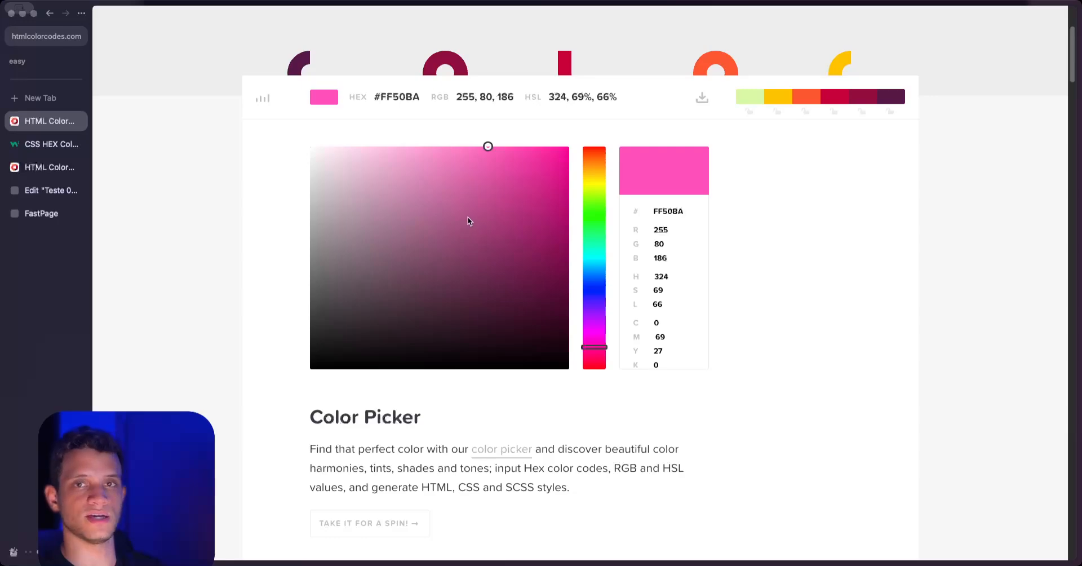
{"action": "left_click", "coordinate": [43, 191]}
{"action": "key", "text": "super+0"}
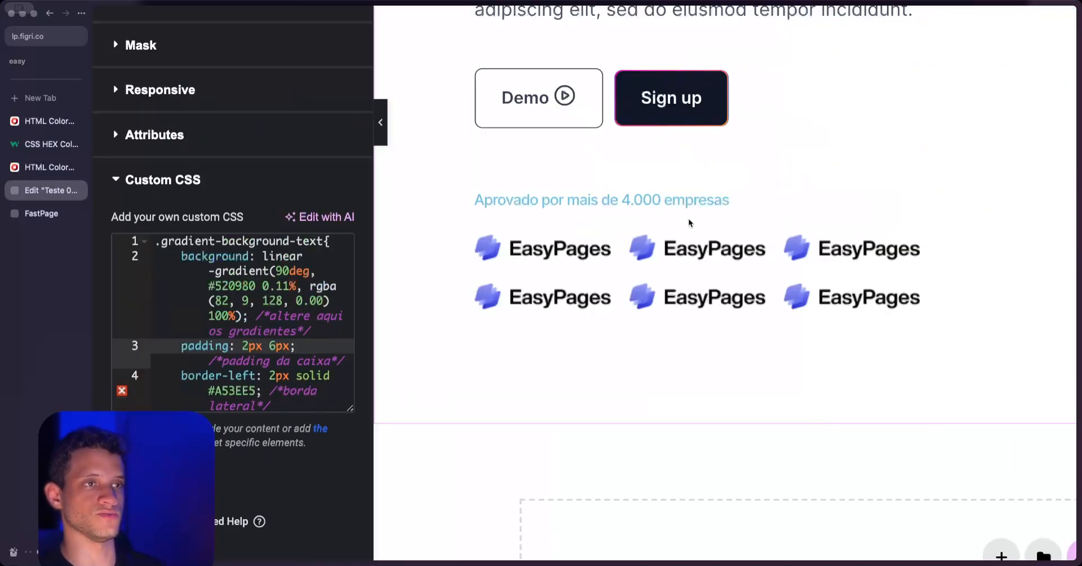
{"action": "key", "text": "super+0"}
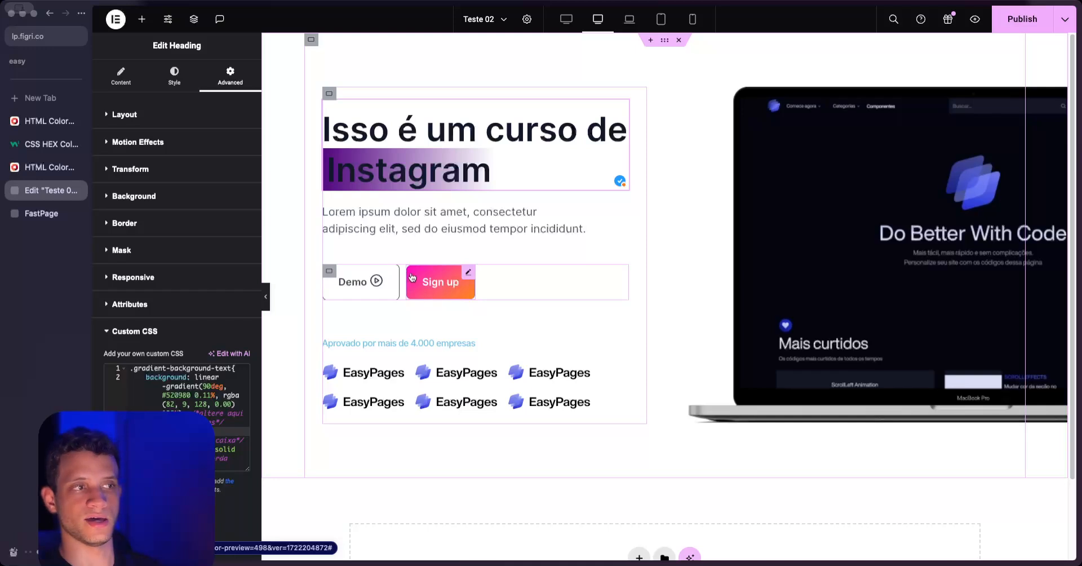
Pick the pinkish-red #FF2D6D in the HTML Color Codes color picker and copy its hex code.
{"action": "left_click", "coordinate": [31, 123]}
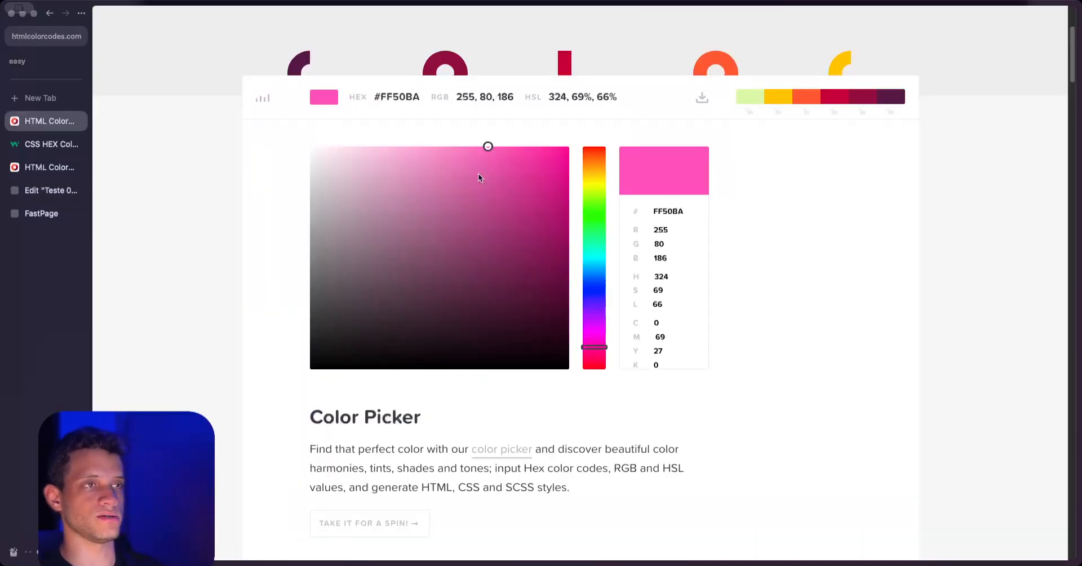
{"action": "mouse_move", "coordinate": [488, 148]}
{"action": "left_mouse_down"}
{"action": "mouse_move", "coordinate": [505, 145]}
{"action": "mouse_move", "coordinate": [495, 147]}
{"action": "left_mouse_up"}
{"action": "left_click", "coordinate": [606, 350]}
{"action": "left_click_drag", "start_coordinate": [606, 351], "coordinate": [607, 358]}
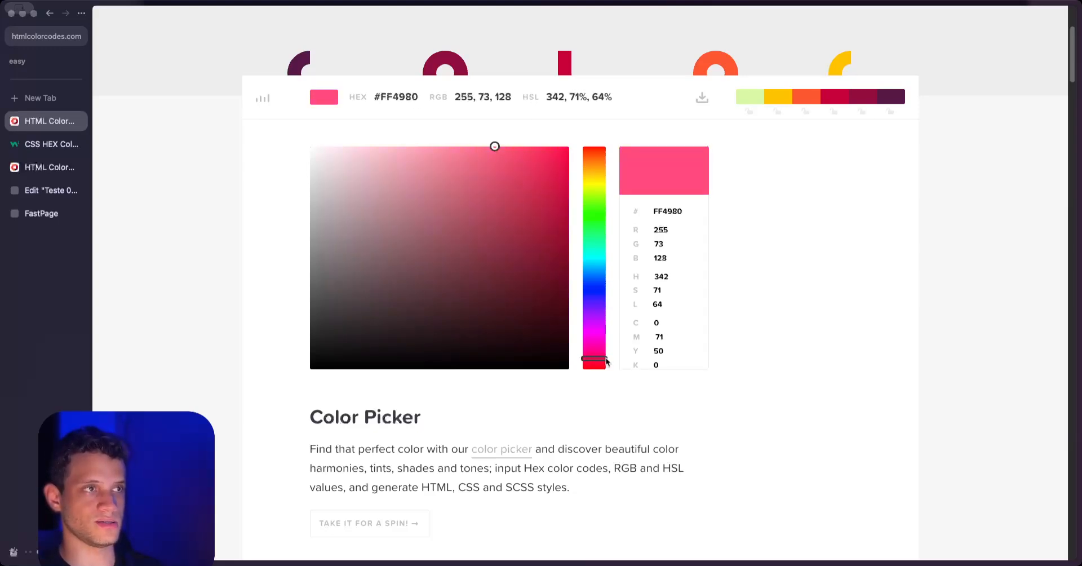
{"action": "left_click_drag", "start_coordinate": [496, 146], "coordinate": [524, 146]}
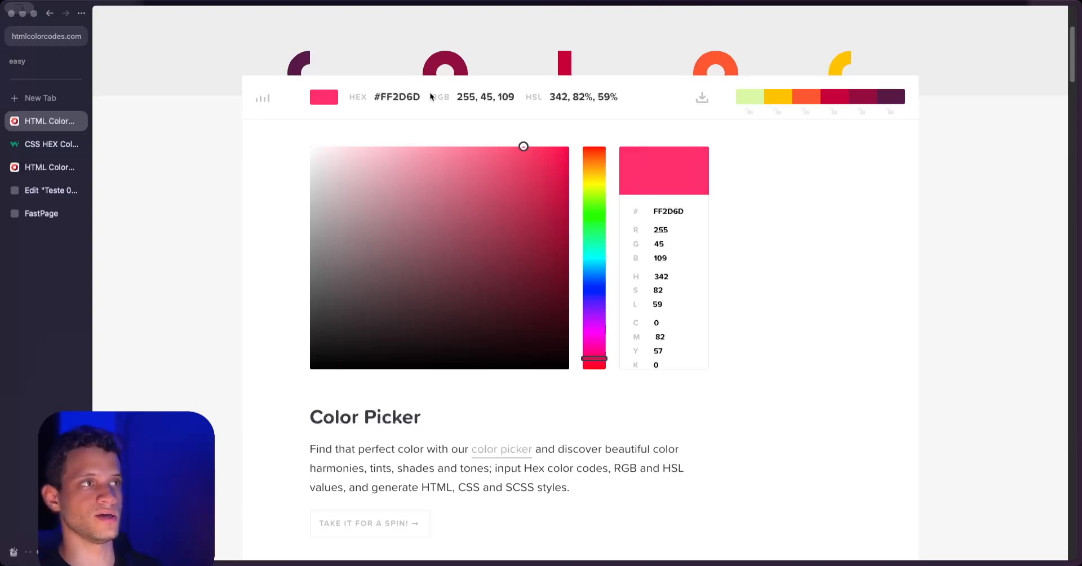
{"action": "left_click_drag", "start_coordinate": [374, 96], "coordinate": [421, 98]}
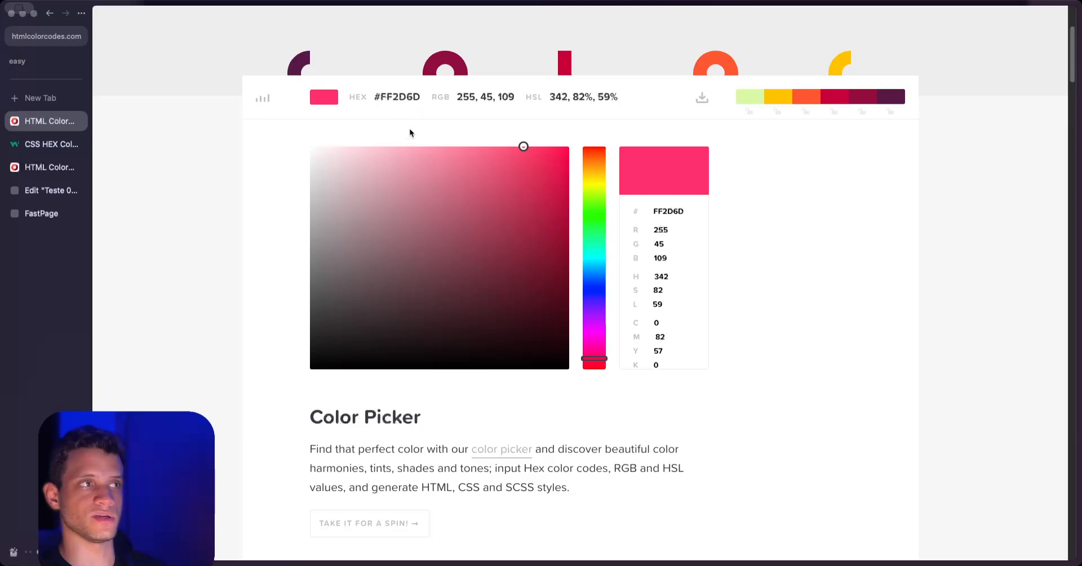
{"action": "left_click", "coordinate": [377, 100]}
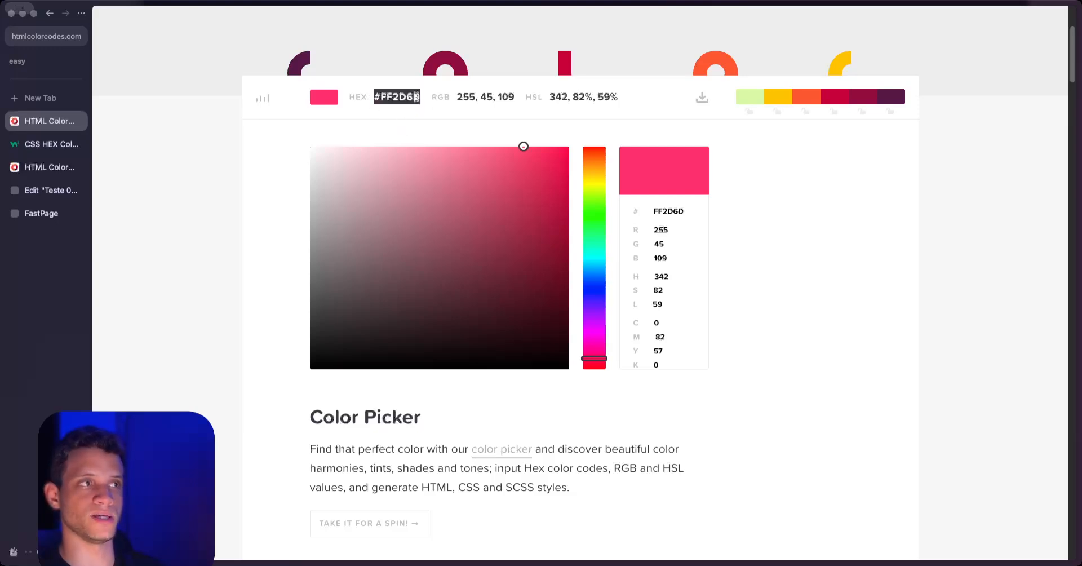
Replace the gradient start color and the left border color in the heading's .gradient-background-text CSS with #ff2d6d.
{"action": "left_click", "coordinate": [50, 190]}
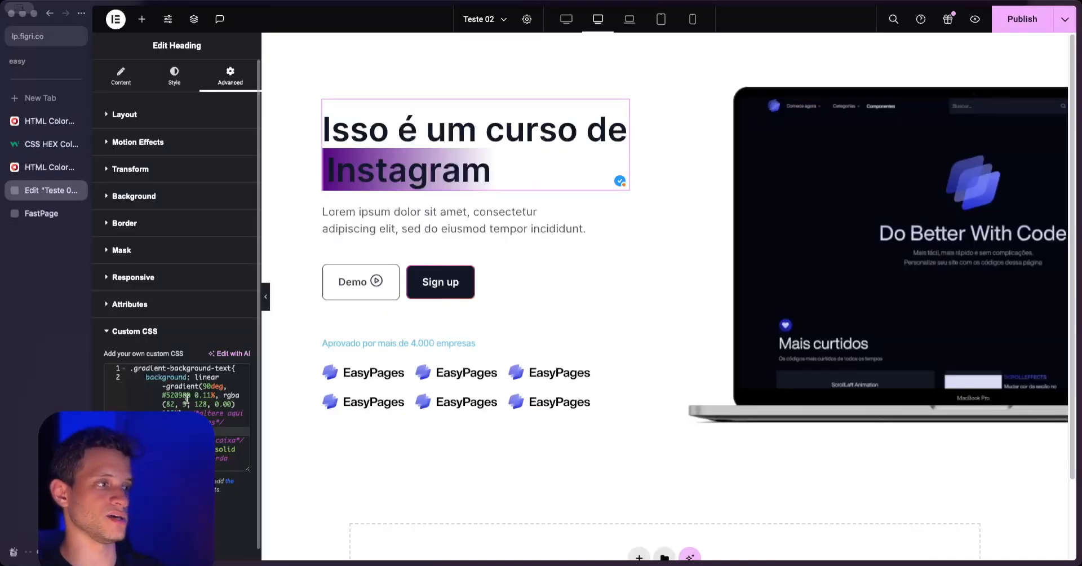
{"action": "left_click_drag", "start_coordinate": [191, 395], "coordinate": [163, 395]}
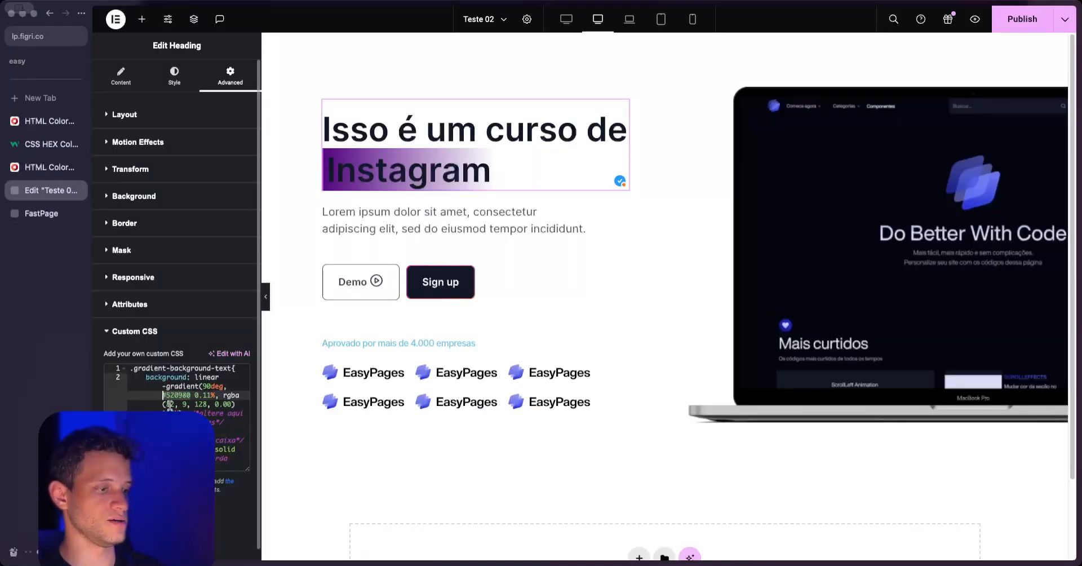
{"action": "type", "text": "#ff2d6d"}
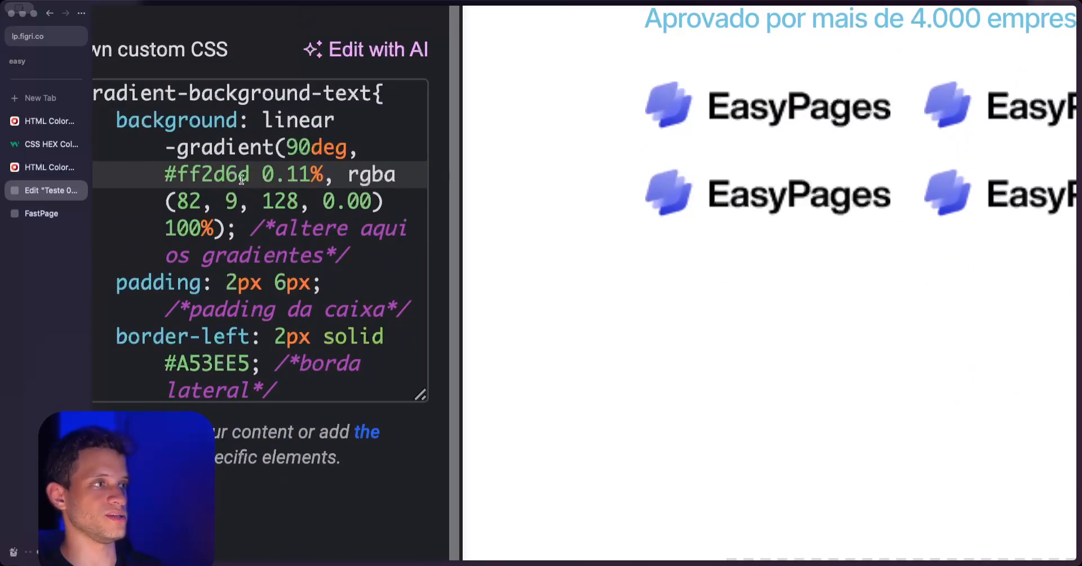
{"action": "left_click", "coordinate": [185, 362]}
{"action": "double_click", "coordinate": [185, 362]}
{"action": "type", "text": "#ff2d6d"}
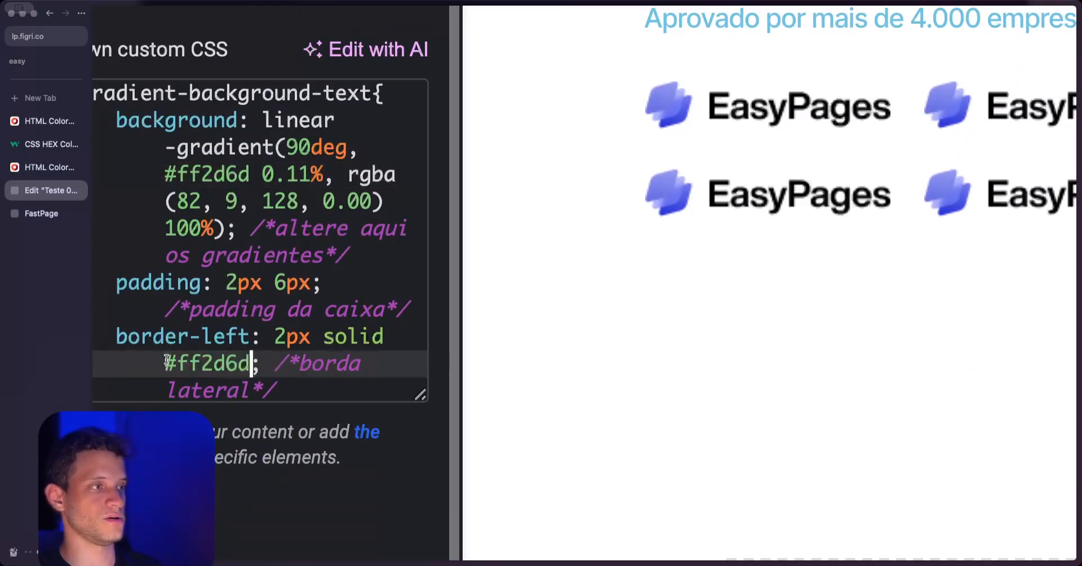
{"action": "scroll", "coordinate": [419, 311], "scroll_direction": "down", "scroll_amount": 1}
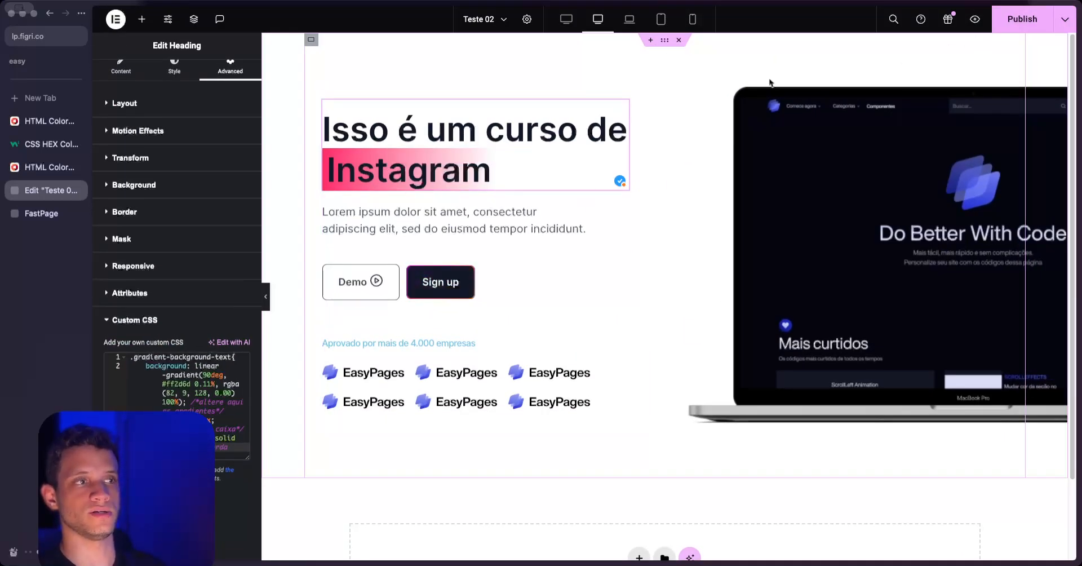
Publish the page, open its preview, and highlight the hero heading text to inspect the "Instagram" gradient.
{"action": "left_click", "coordinate": [1016, 27]}
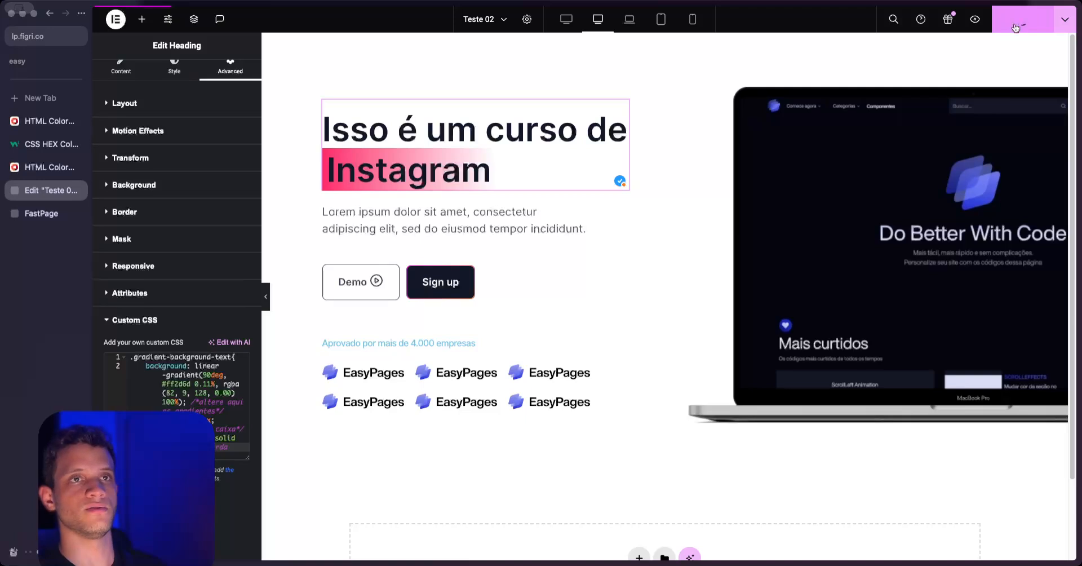
{"action": "left_click", "coordinate": [977, 21]}
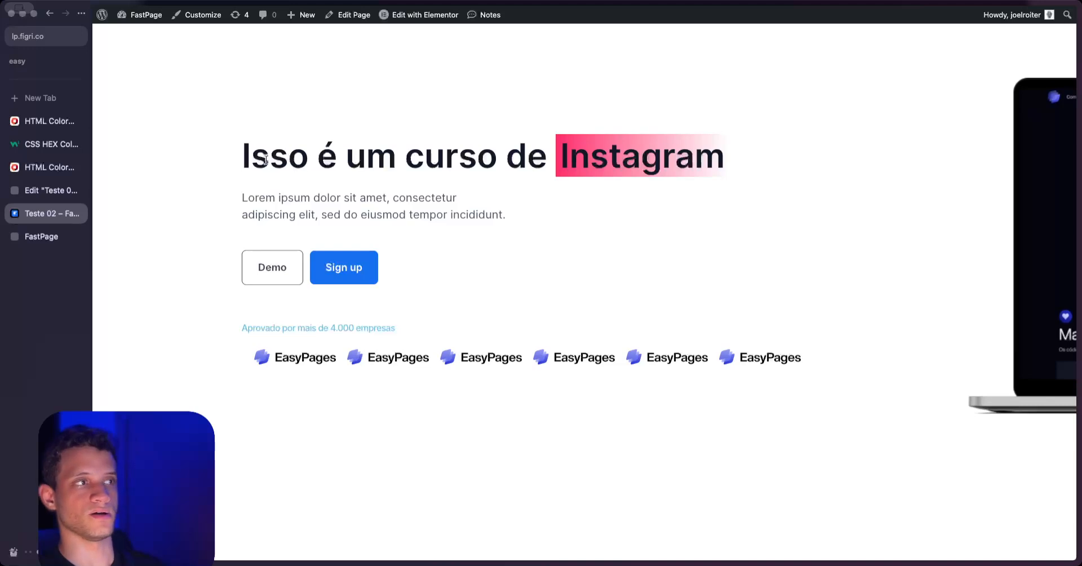
{"action": "left_click_drag", "start_coordinate": [243, 158], "coordinate": [625, 167]}
{"action": "left_click", "coordinate": [631, 167]}
{"action": "left_click_drag", "start_coordinate": [231, 152], "coordinate": [633, 168]}
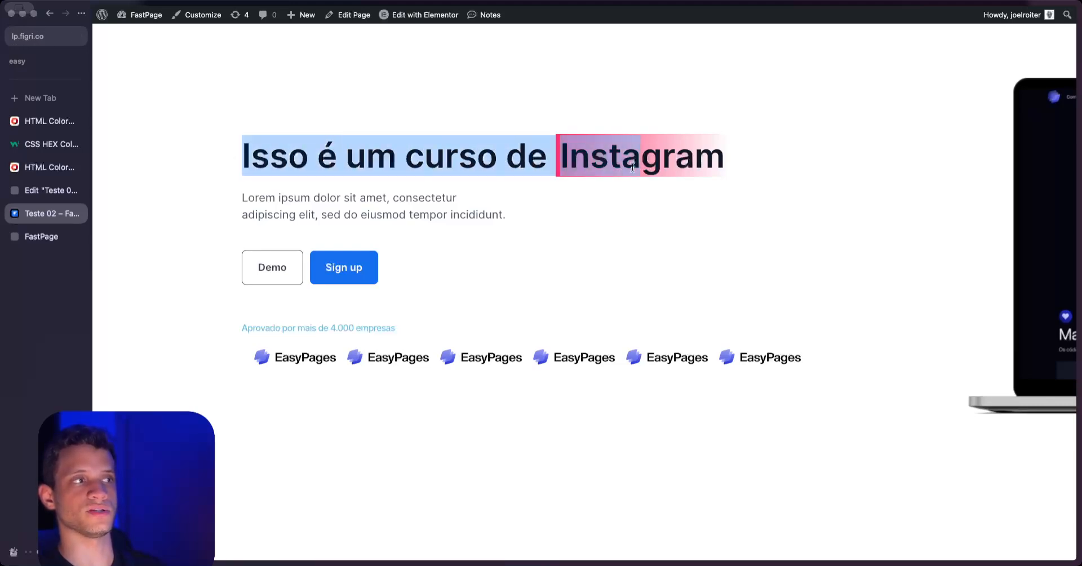
Check the previewed hero at a narrow window width without the browser sidebar, restore the window and sidebar, and return to the page editor.
{"action": "key", "text": "super+s"}
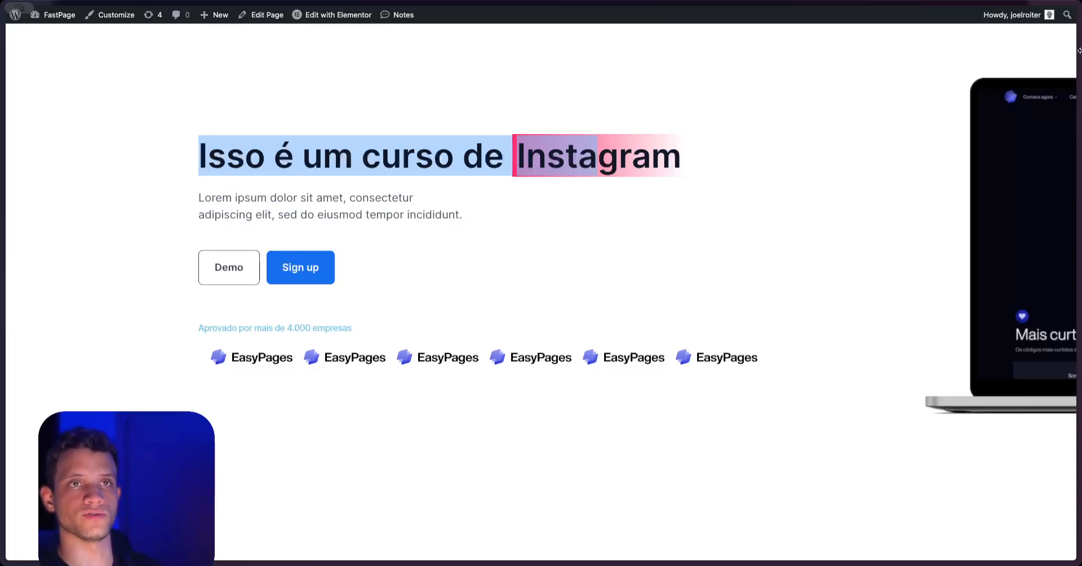
{"action": "left_click_drag", "start_coordinate": [1079, 50], "coordinate": [493, 57]}
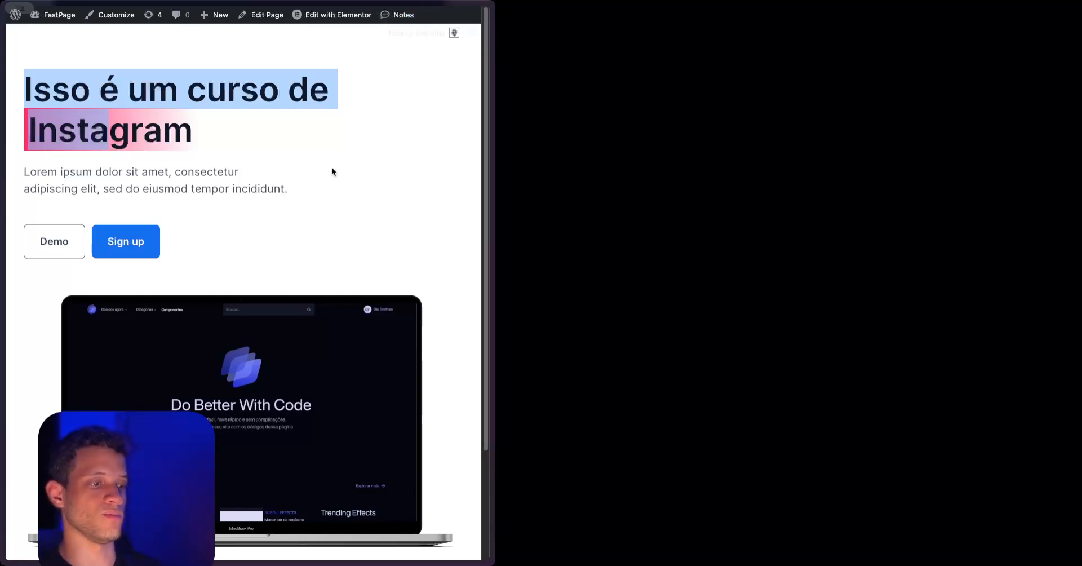
{"action": "double_click", "coordinate": [403, 4]}
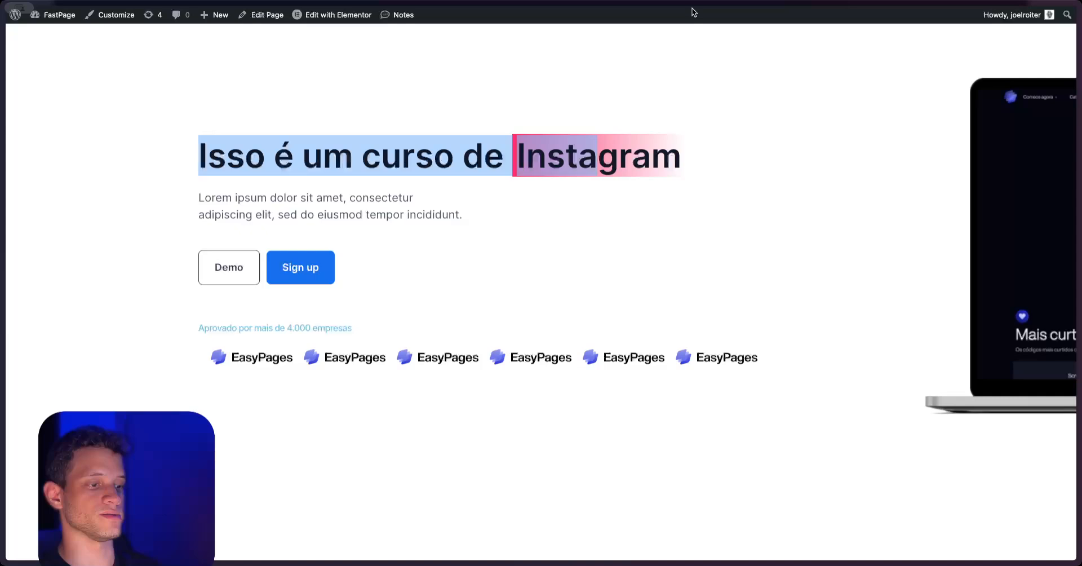
{"action": "left_click", "coordinate": [232, 189]}
{"action": "key", "text": "super+s"}
{"action": "left_click", "coordinate": [41, 192]}
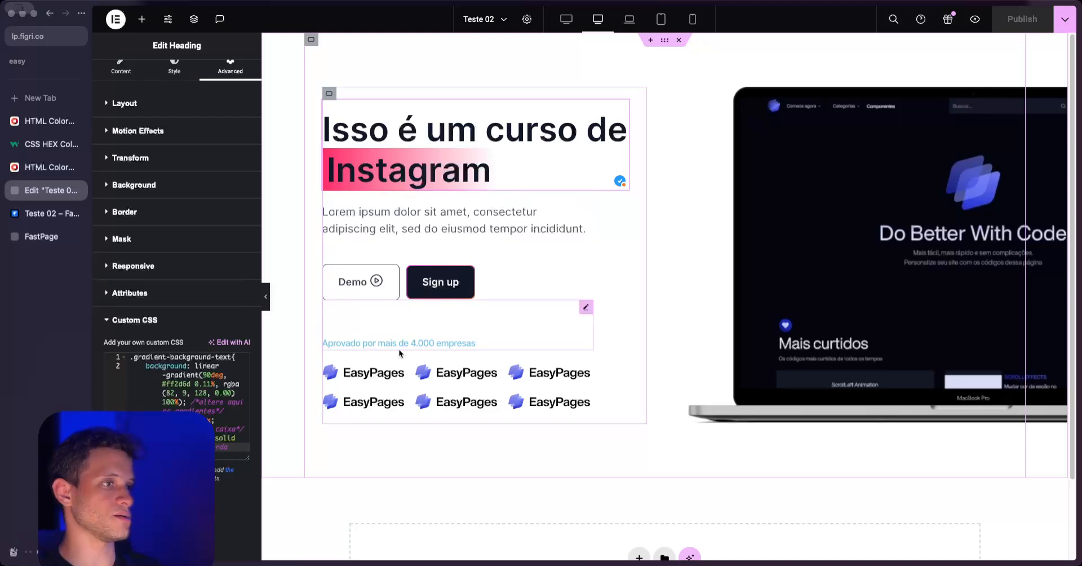
Open the Buttons category on FastPage and open the "Brilho ao redor do botão infinito" post.
{"action": "left_click", "coordinate": [26, 233]}
{"action": "scroll", "coordinate": [263, 88], "scroll_direction": "up", "scroll_amount": 5}
{"action": "mouse_move", "coordinate": [381, 30]}
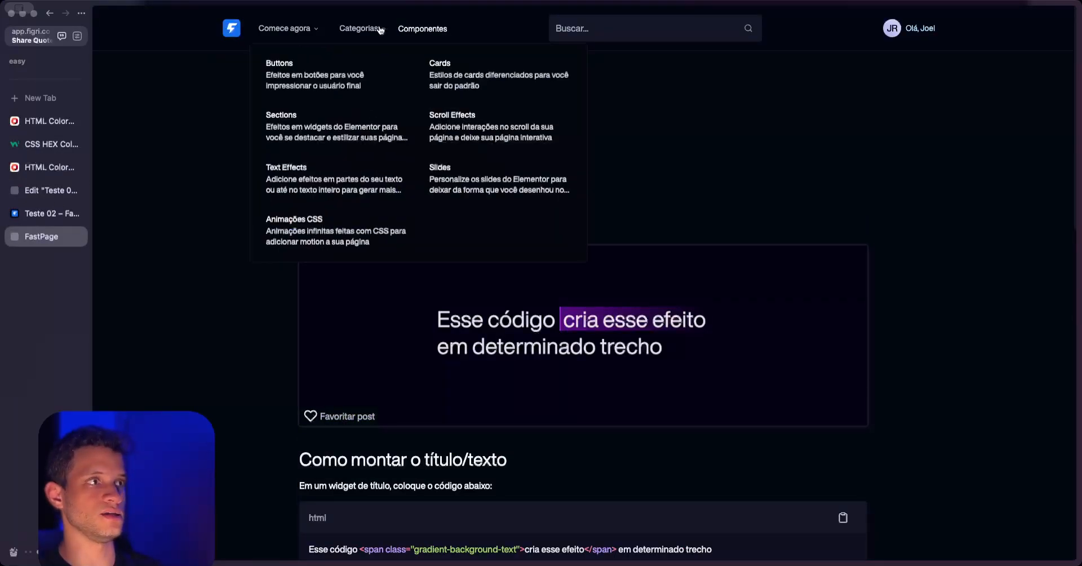
{"action": "left_click", "coordinate": [371, 60]}
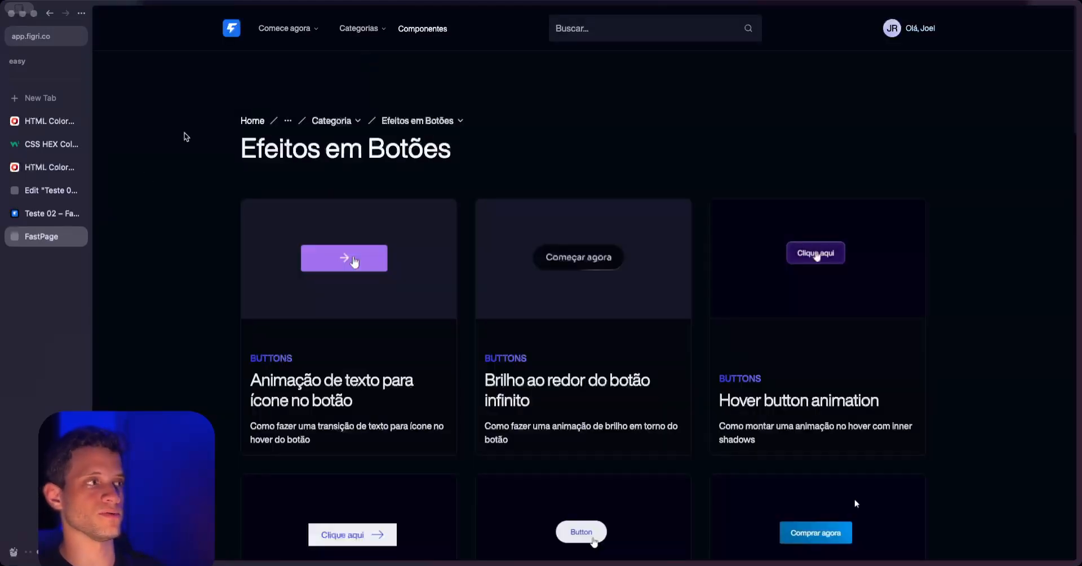
{"action": "scroll", "coordinate": [152, 202], "scroll_direction": "down", "scroll_amount": 3}
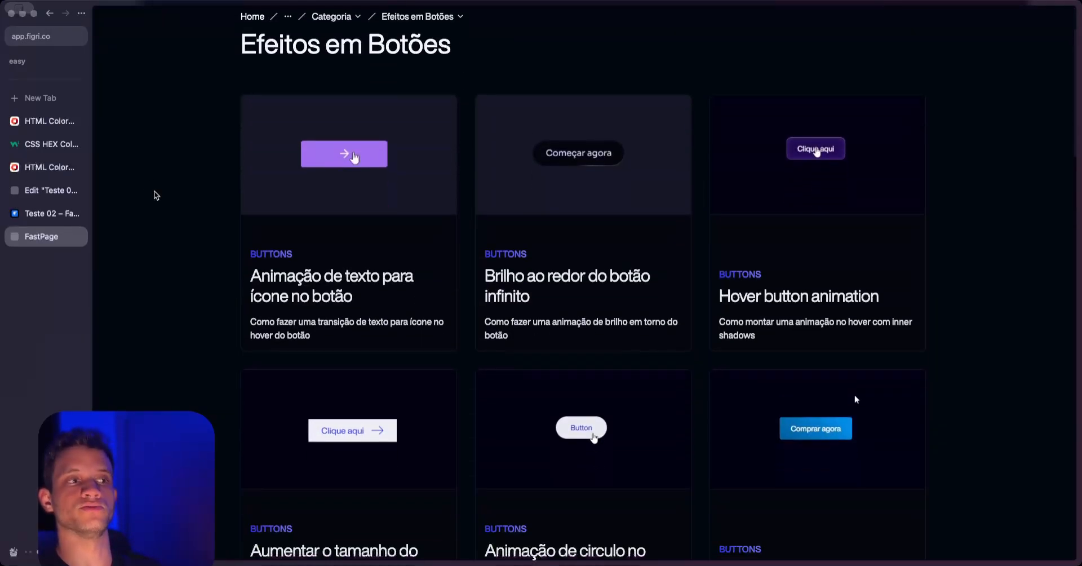
{"action": "left_click", "coordinate": [518, 280]}
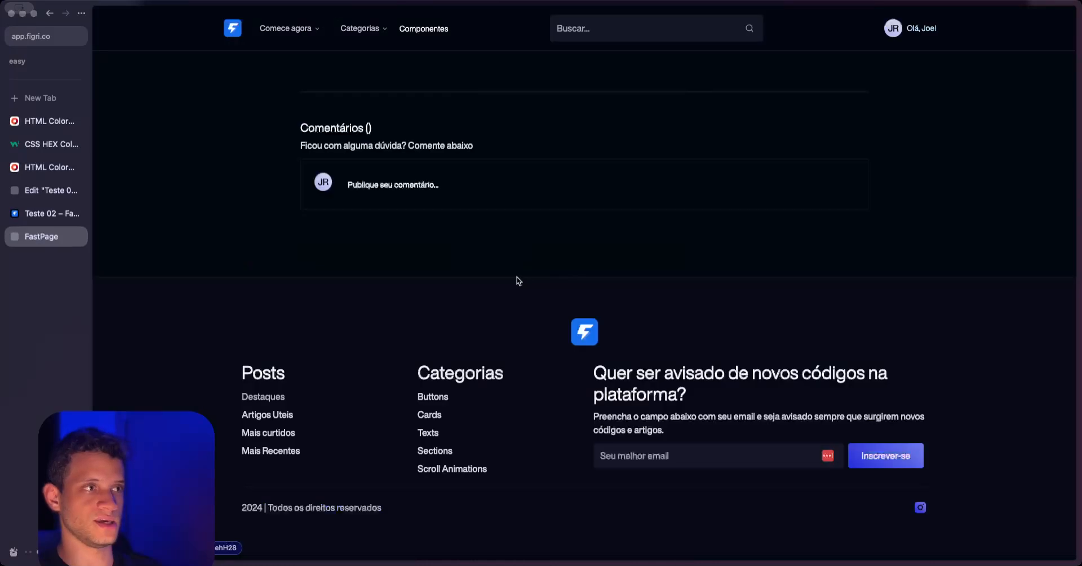
Read the "Montando a estrutura" instructions and copy the hover-btn3 button's HTML code.
{"action": "scroll", "coordinate": [229, 280], "scroll_direction": "down", "scroll_amount": 5}
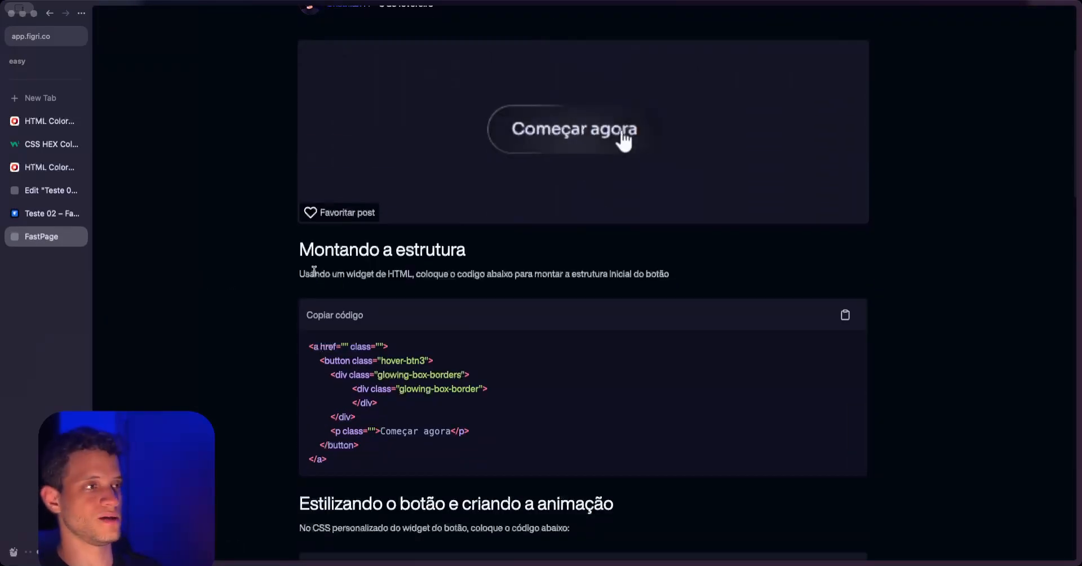
{"action": "left_click_drag", "start_coordinate": [292, 248], "coordinate": [467, 250]}
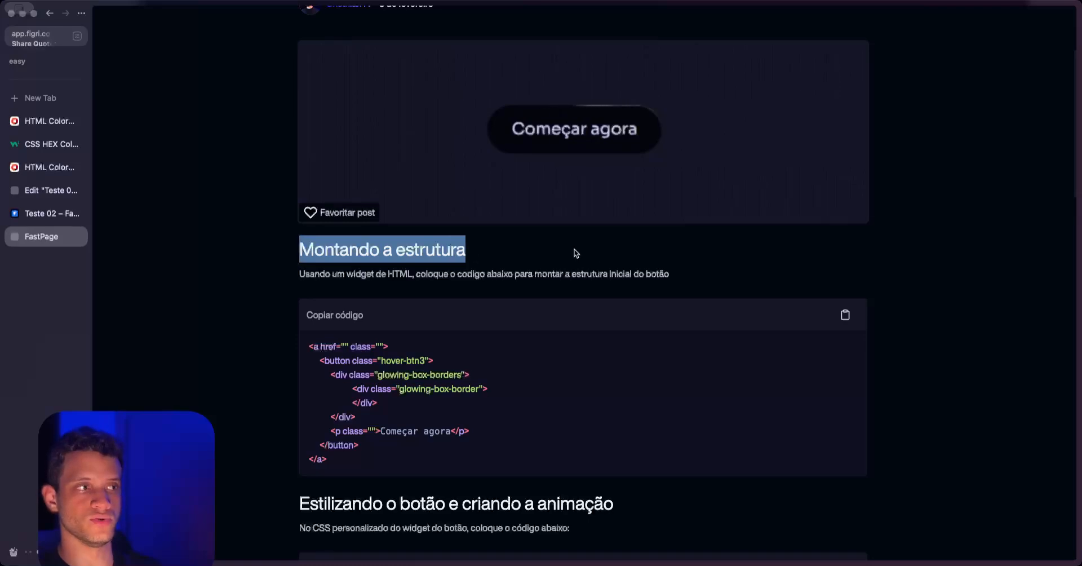
{"action": "left_click", "coordinate": [354, 272]}
{"action": "left_click_drag", "start_coordinate": [299, 273], "coordinate": [669, 274]}
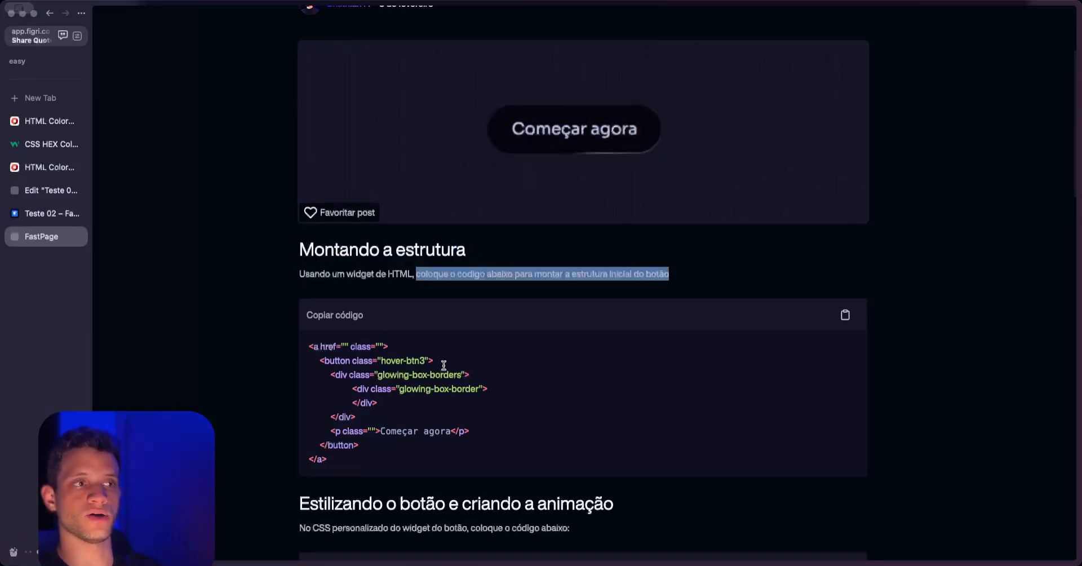
{"action": "left_click", "coordinate": [868, 262]}
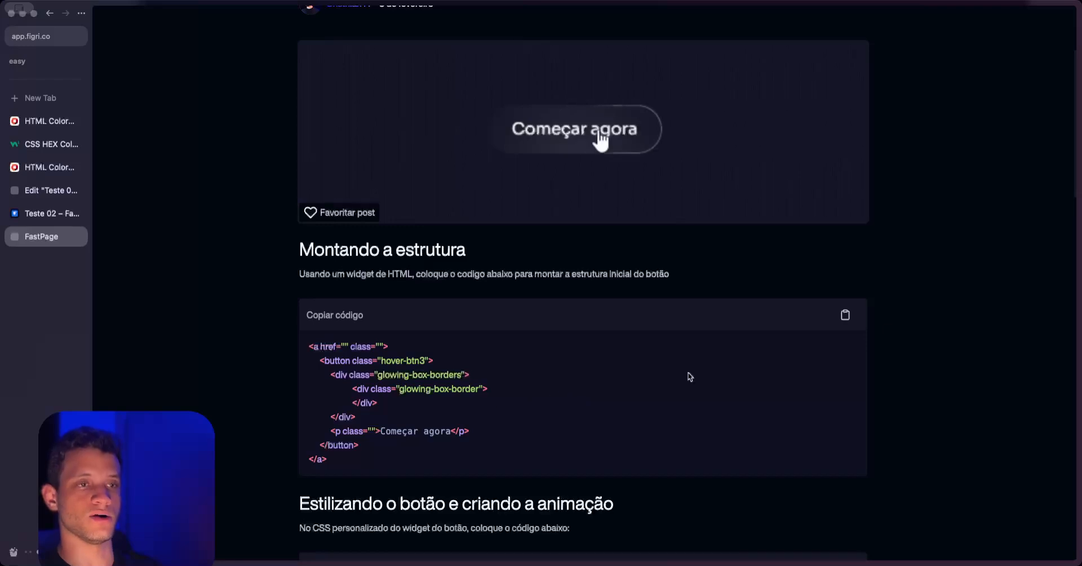
{"action": "left_click", "coordinate": [845, 315]}
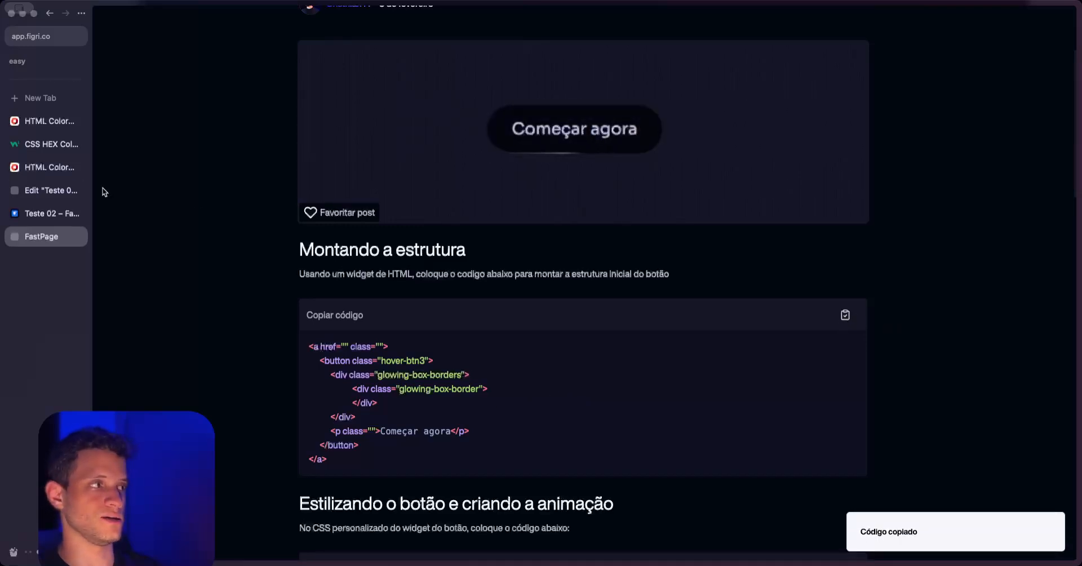
Locate the empty container below the hero in the page editor, recopy the button's HTML code from FastPage, and return to the editor.
{"action": "left_click", "coordinate": [46, 191]}
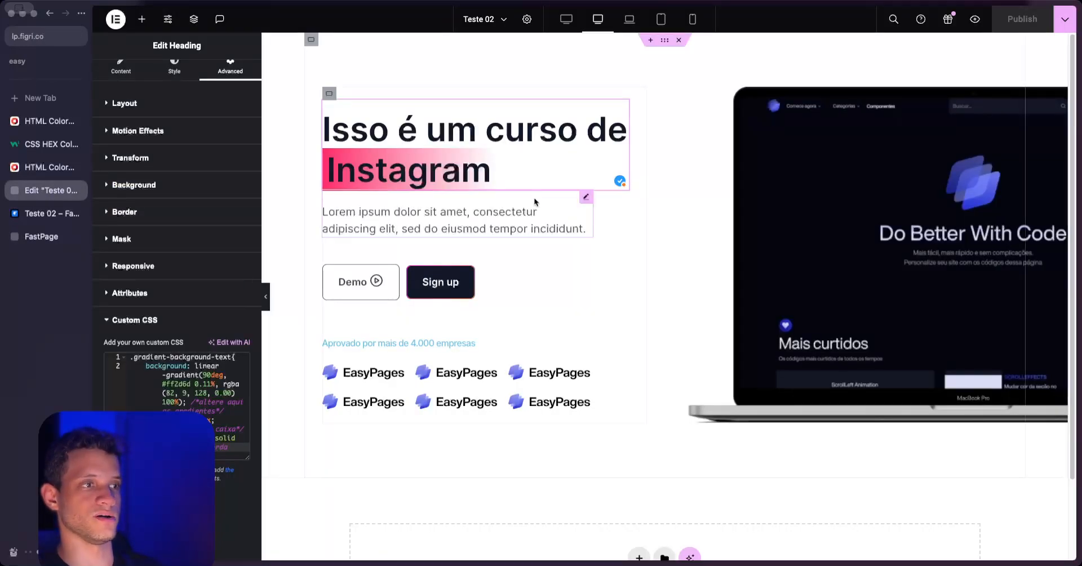
{"action": "scroll", "coordinate": [535, 202], "scroll_direction": "down", "scroll_amount": 2}
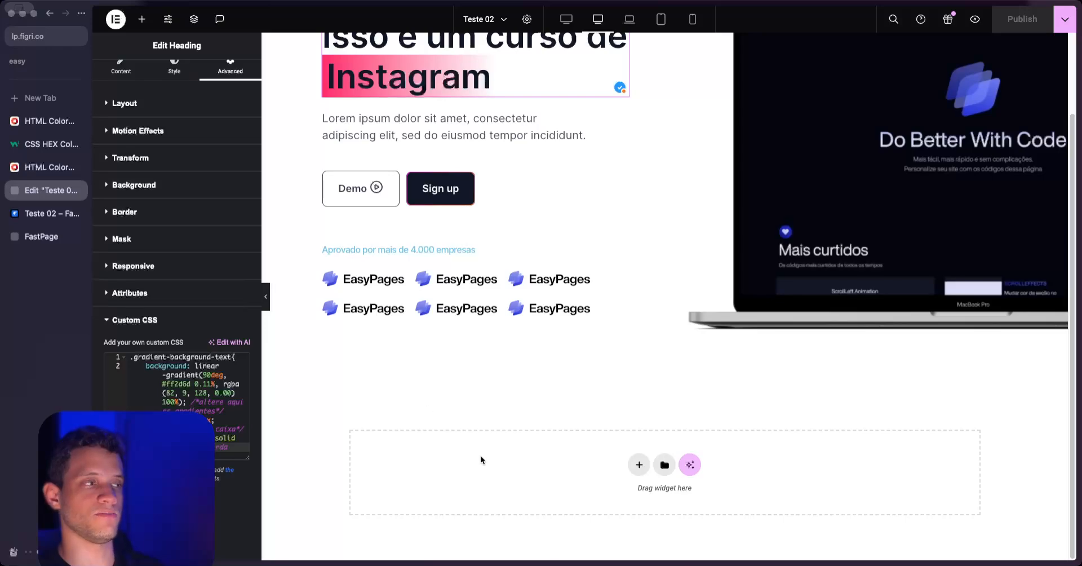
{"action": "left_click", "coordinate": [41, 236]}
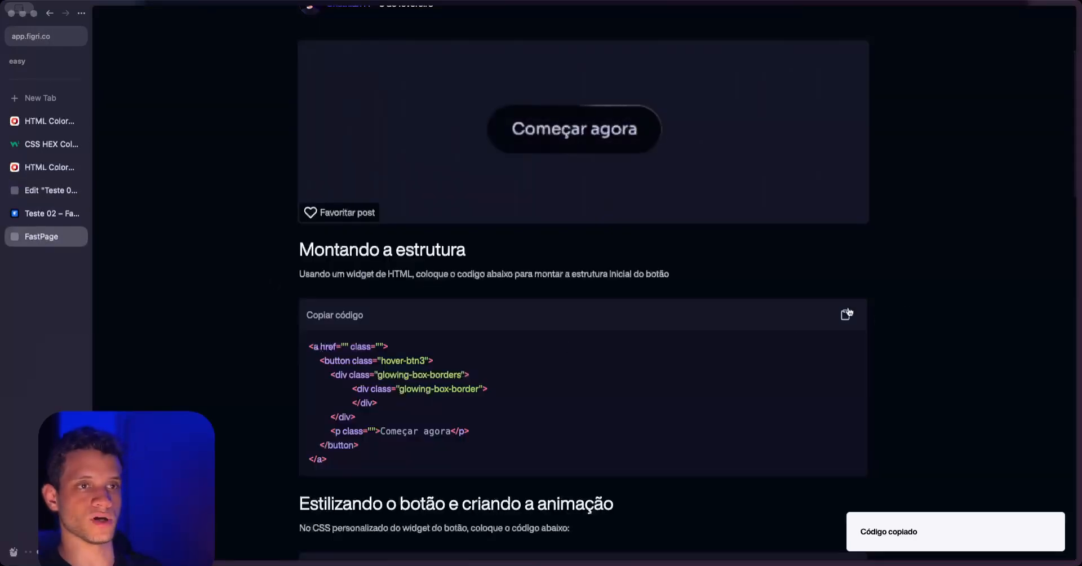
{"action": "left_click", "coordinate": [45, 191]}
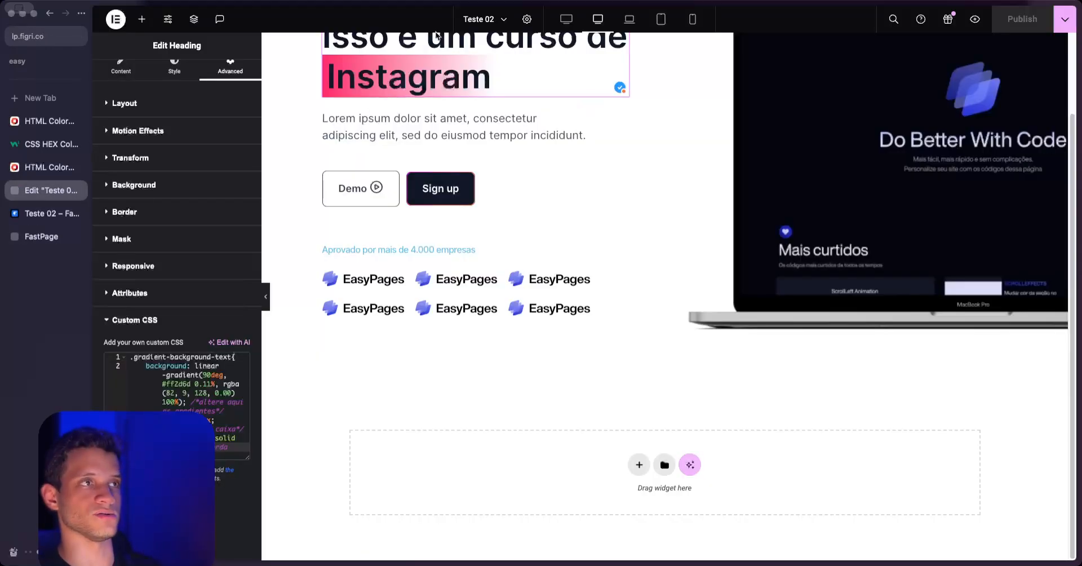
{"action": "left_click", "coordinate": [142, 21]}
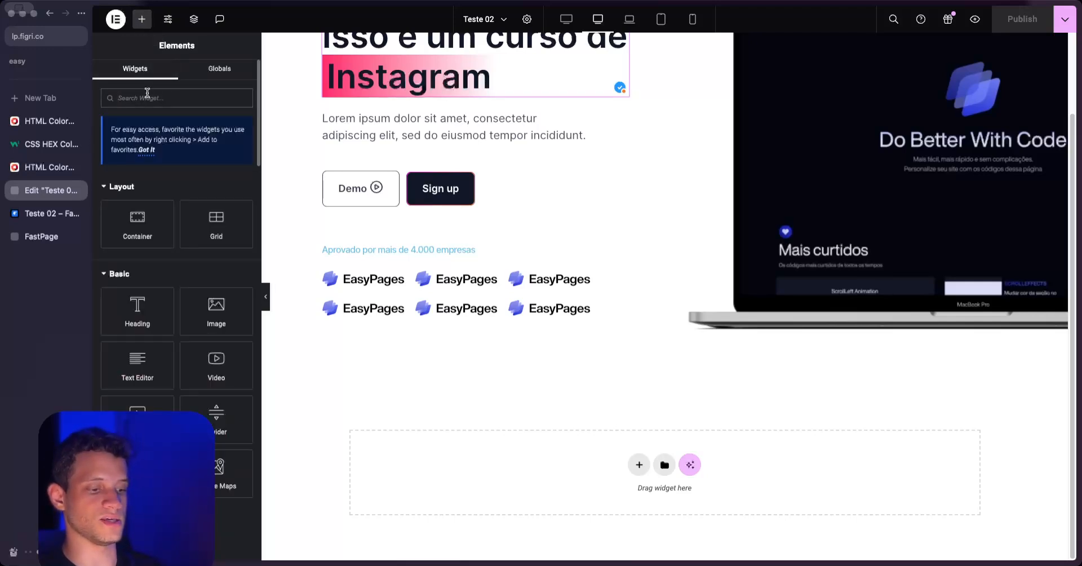
{"action": "type", "text": "html"}
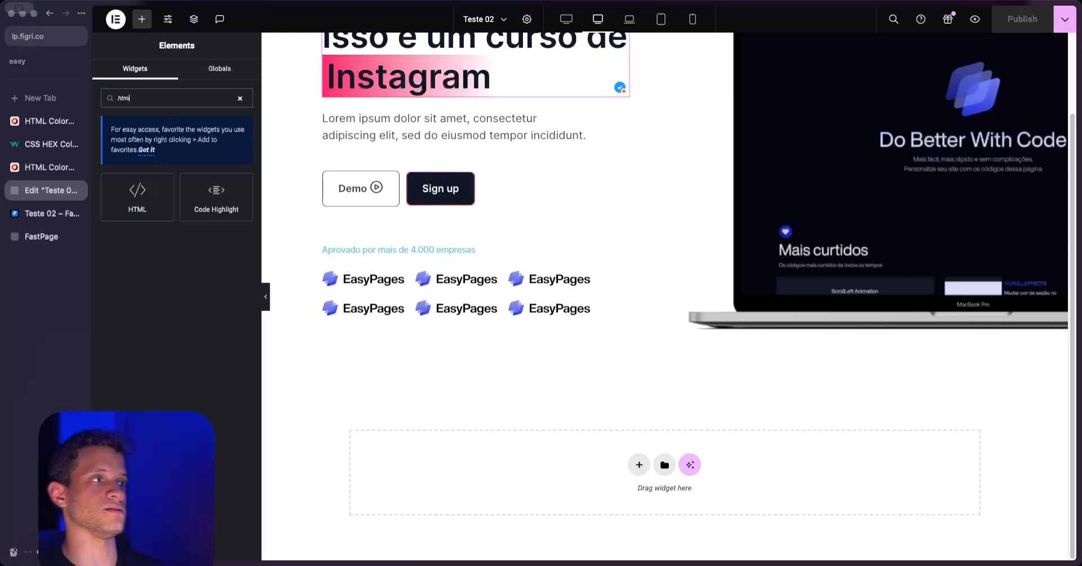
{"action": "left_click", "coordinate": [140, 207]}
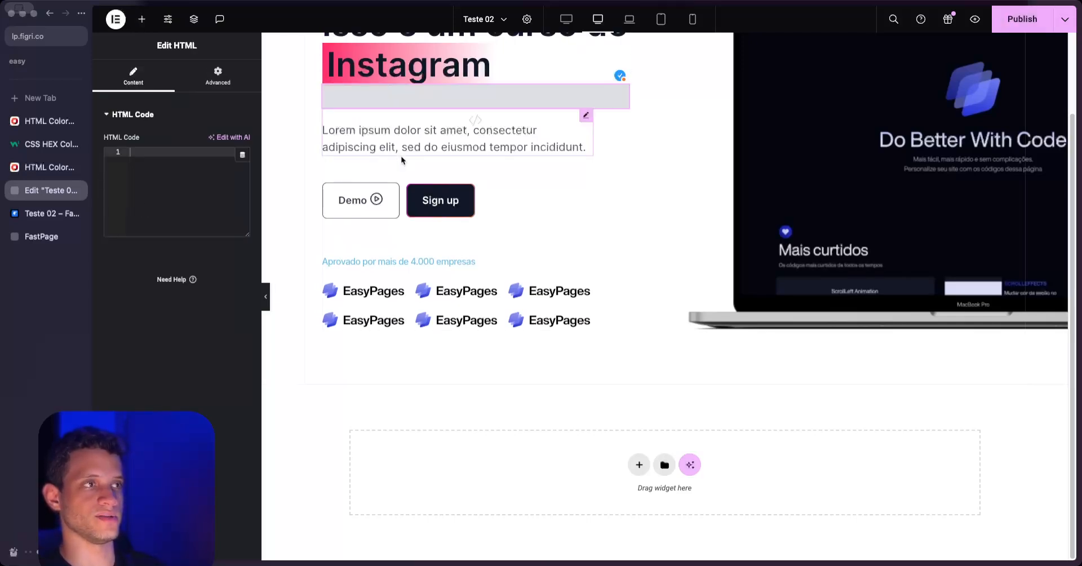
Add an HTML widget to the empty container below the hero and paste the copied hover-btn3 button code into it.
{"action": "left_click", "coordinate": [665, 343]}
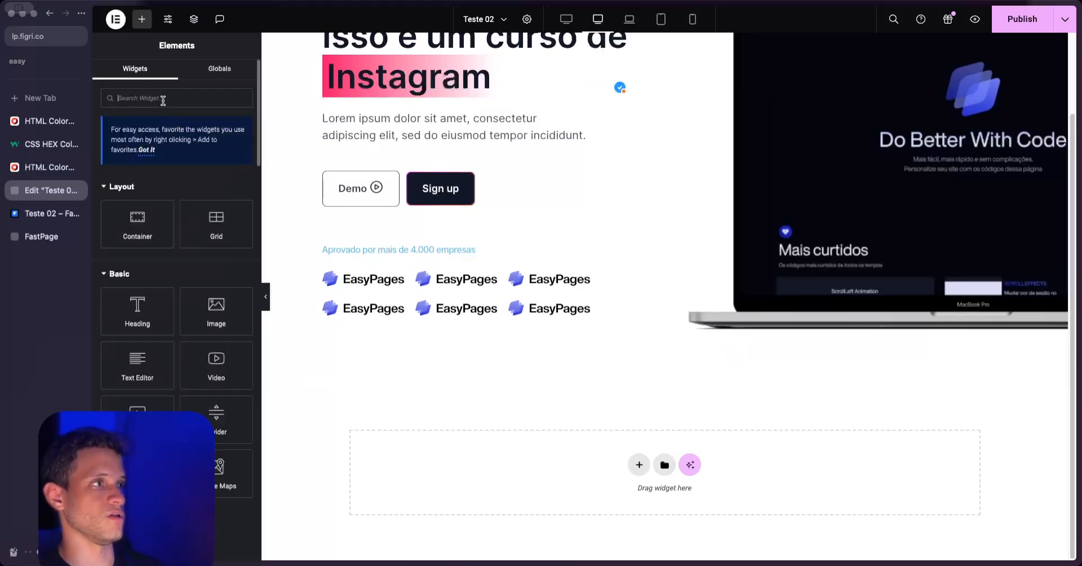
{"action": "type", "text": "html"}
{"action": "left_click_drag", "start_coordinate": [139, 195], "coordinate": [584, 450]}
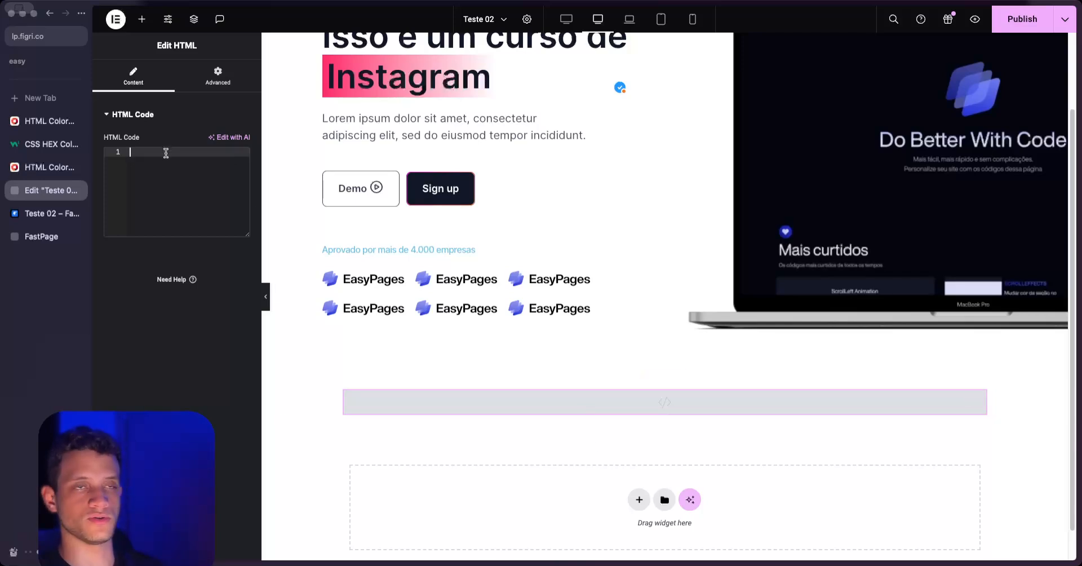
{"action": "key", "text": "super+v"}
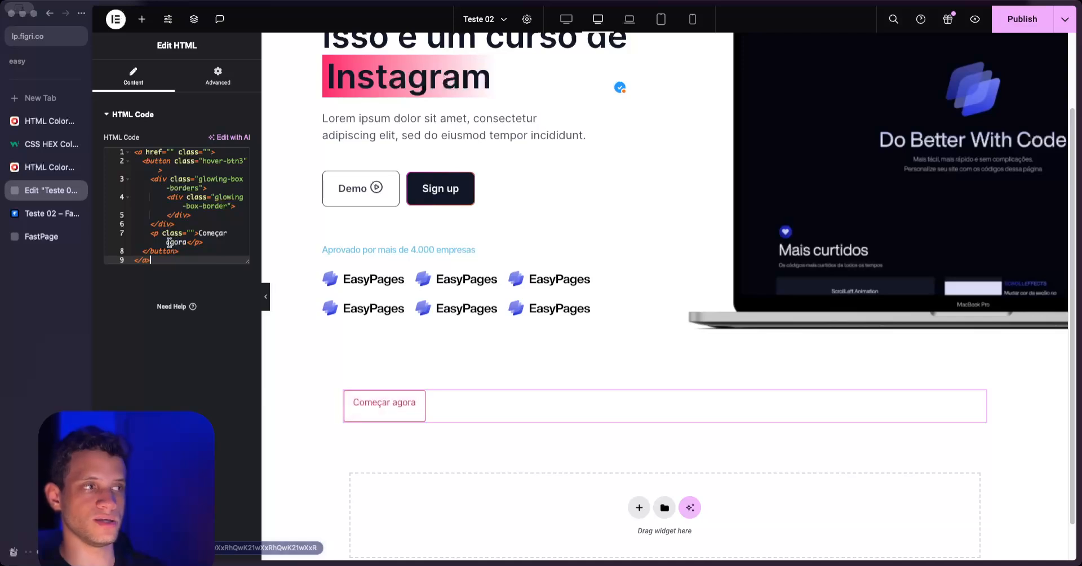
Copy the CSS code under "Estilizando o botão e criando a animação" on FastPage and return to the page editor.
{"action": "left_click", "coordinate": [42, 237]}
{"action": "scroll", "coordinate": [204, 233], "scroll_direction": "down", "scroll_amount": 3}
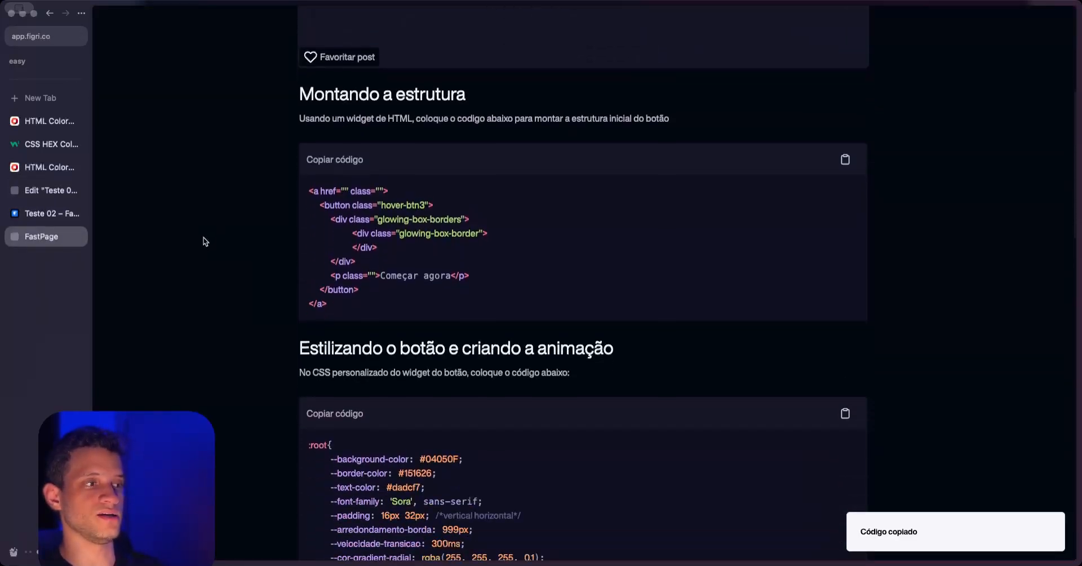
{"action": "left_click_drag", "start_coordinate": [302, 350], "coordinate": [642, 355]}
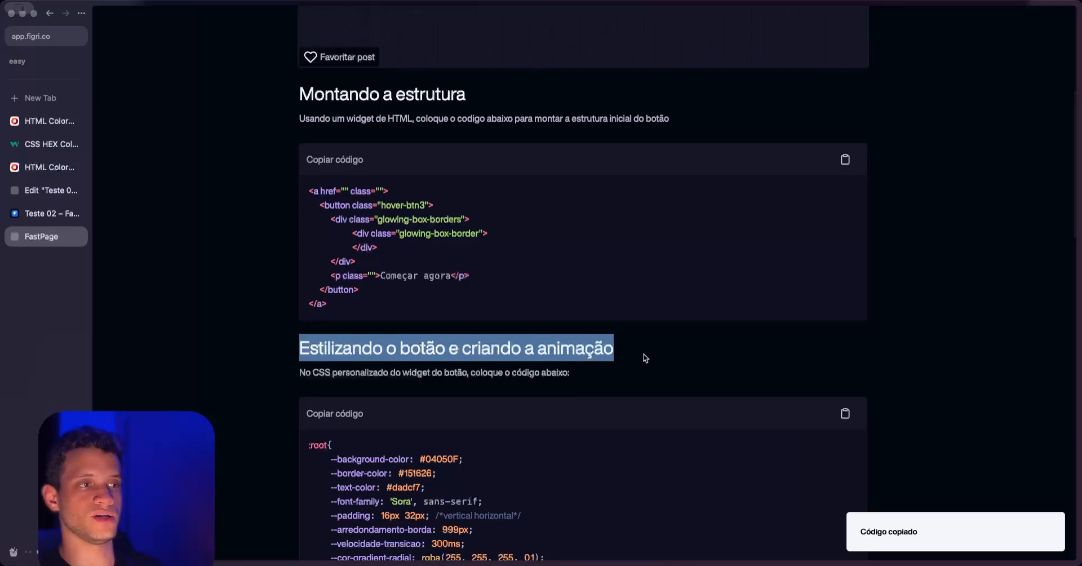
{"action": "left_click", "coordinate": [239, 309]}
{"action": "scroll", "coordinate": [241, 311], "scroll_direction": "down", "scroll_amount": 4}
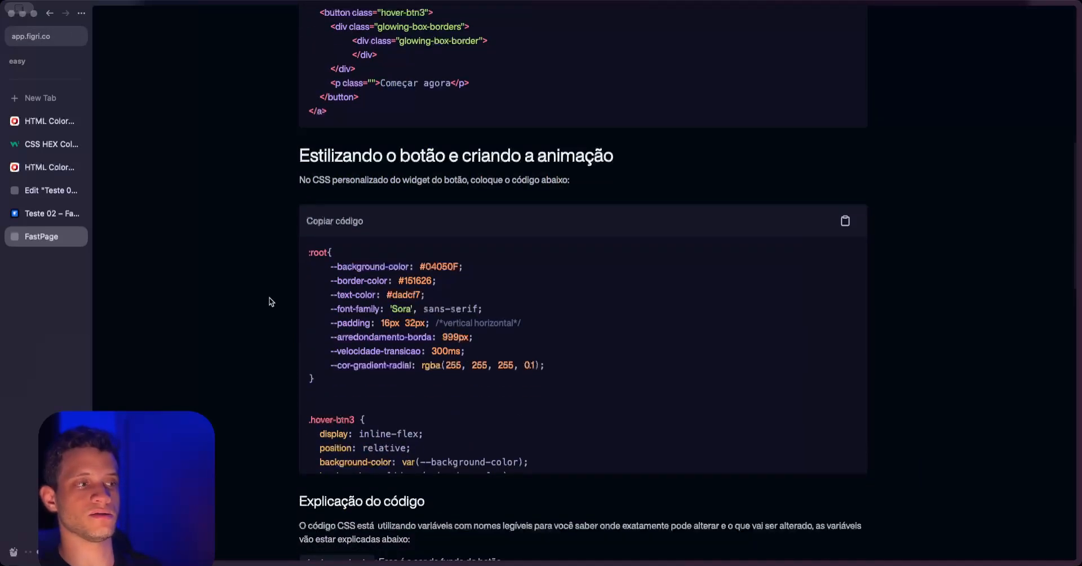
{"action": "left_click", "coordinate": [842, 221]}
{"action": "left_click", "coordinate": [50, 190]}
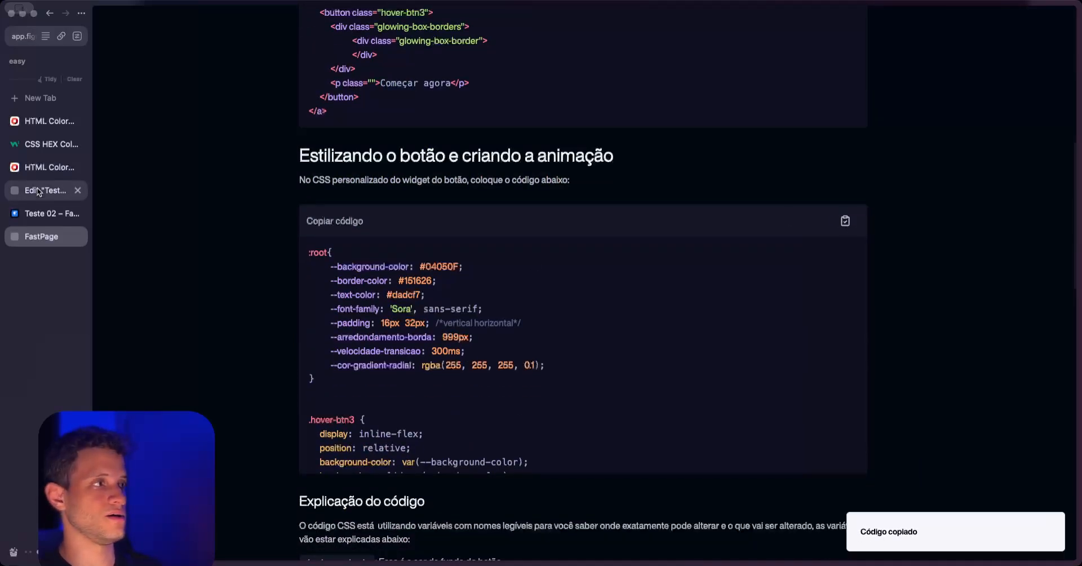
Paste the copied button CSS into the HTML widget's custom CSS and look over the styled "Começar agora" button.
{"action": "left_click", "coordinate": [217, 76]}
{"action": "scroll", "coordinate": [171, 321], "scroll_direction": "down", "scroll_amount": 5}
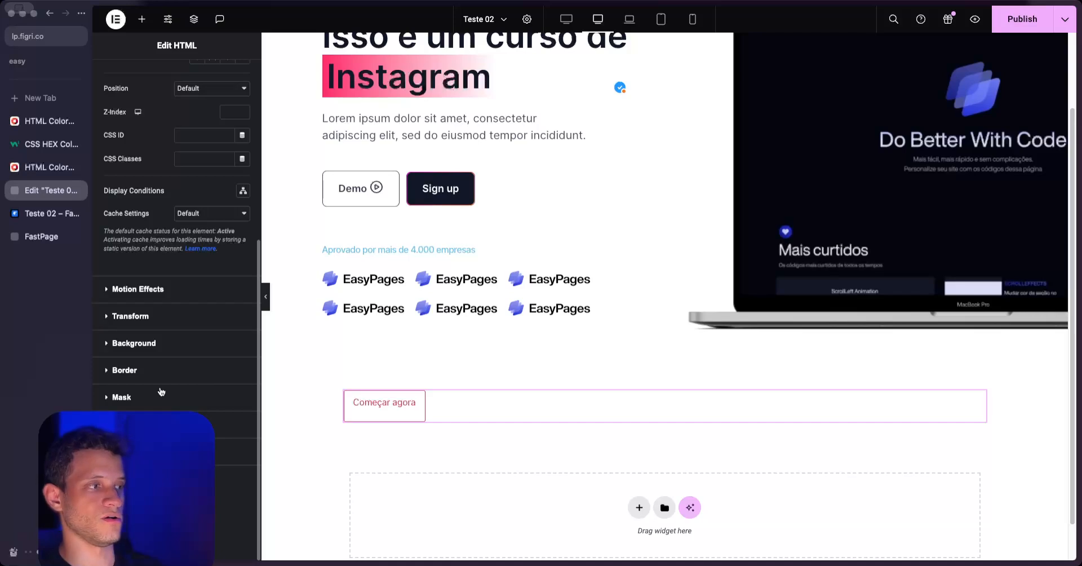
{"action": "scroll", "coordinate": [161, 392], "scroll_direction": "up", "scroll_amount": 5}
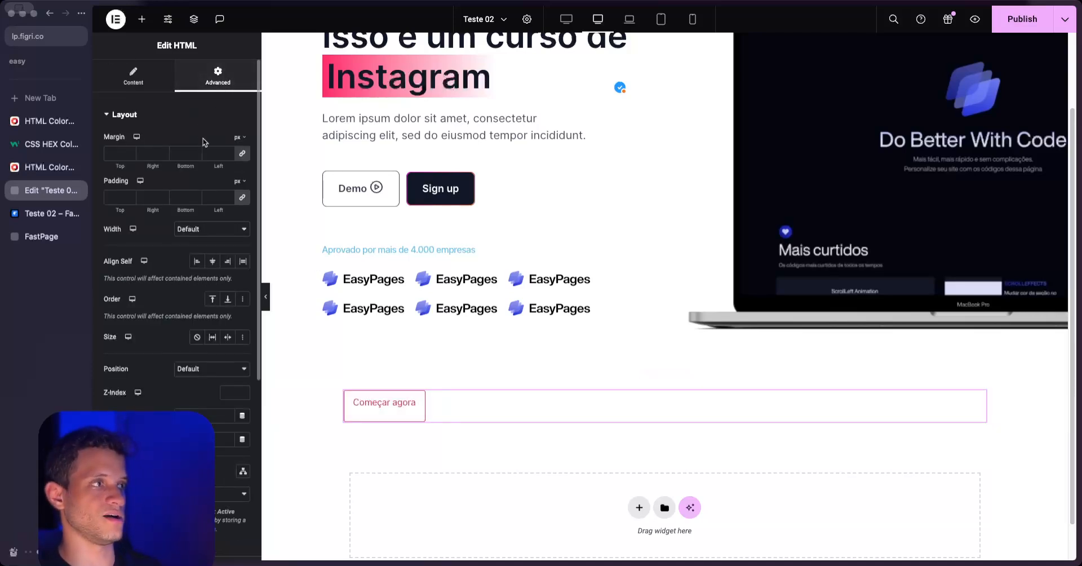
{"action": "scroll", "coordinate": [162, 230], "scroll_direction": "down", "scroll_amount": 5}
{"action": "left_click", "coordinate": [147, 478]}
{"action": "key", "text": "super+v"}
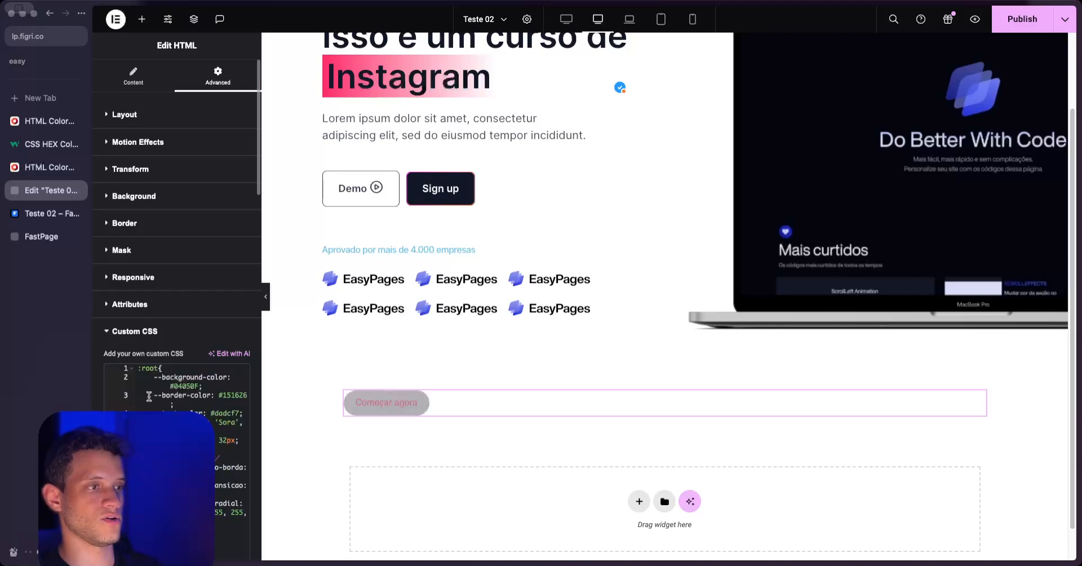
{"action": "scroll", "coordinate": [426, 355], "scroll_direction": "down", "scroll_amount": 1}
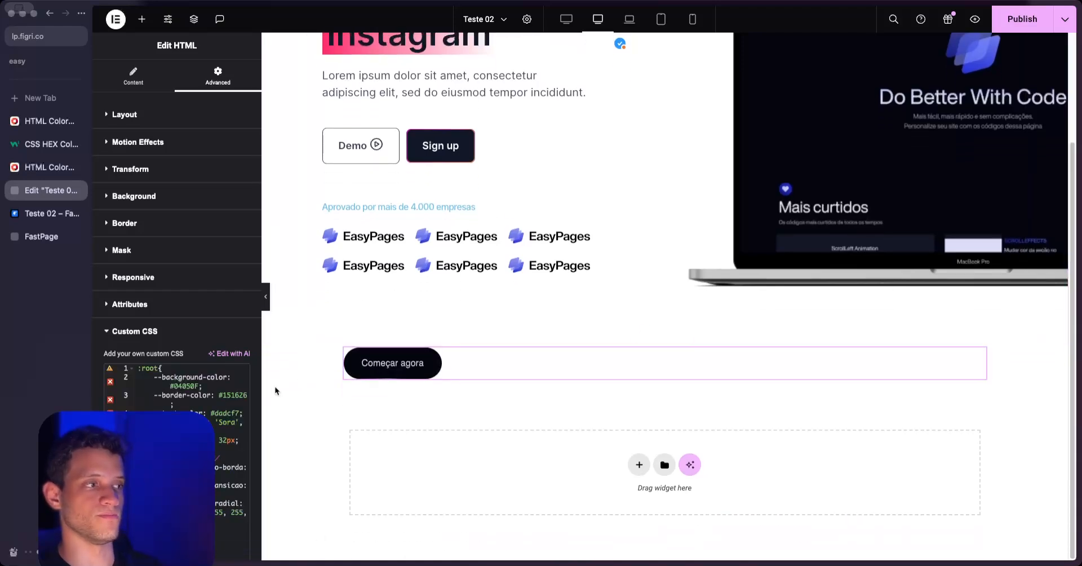
{"action": "scroll", "coordinate": [180, 366], "scroll_direction": "down", "scroll_amount": 4}
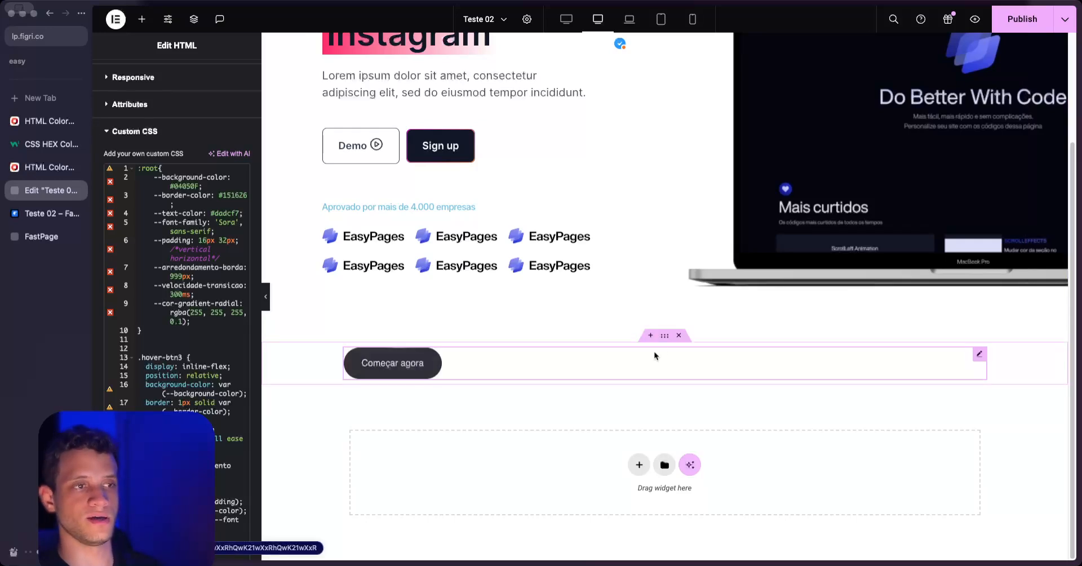
Give the button's container a classic background in dark gray #383838 and publish the page.
{"action": "left_click", "coordinate": [665, 336]}
{"action": "left_click", "coordinate": [173, 77]}
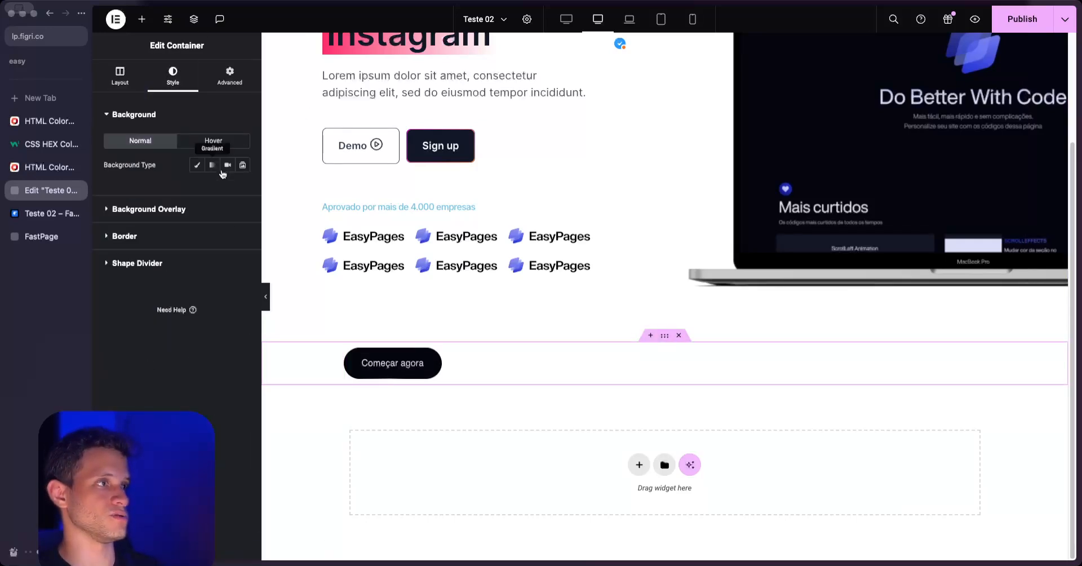
{"action": "left_click", "coordinate": [194, 166]}
{"action": "left_click", "coordinate": [243, 189]}
{"action": "left_click_drag", "start_coordinate": [198, 275], "coordinate": [166, 304]}
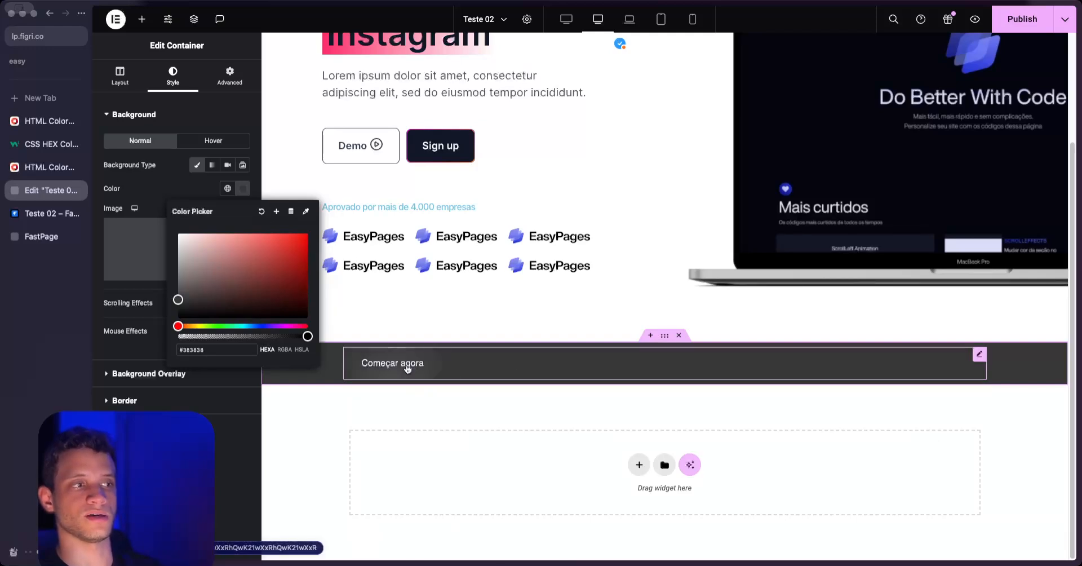
{"action": "left_click", "coordinate": [195, 451]}
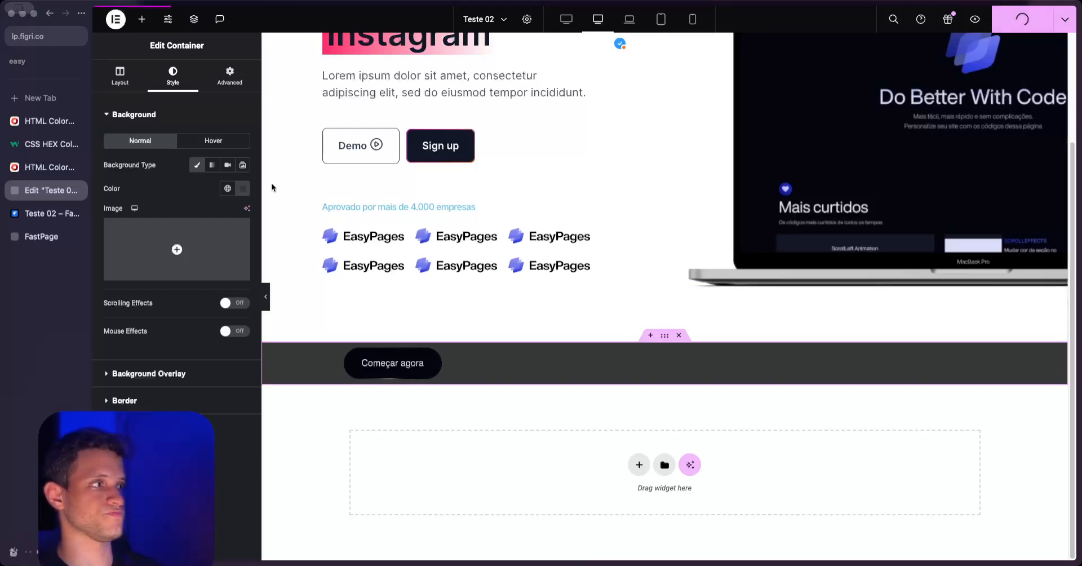
{"action": "scroll", "coordinate": [396, 208], "scroll_direction": "up", "scroll_amount": 3}
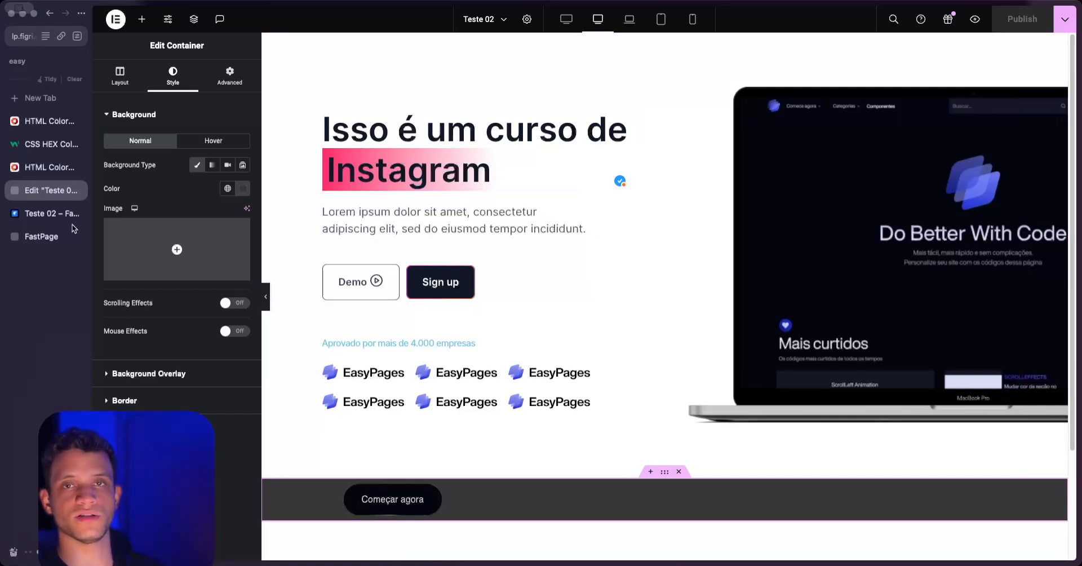
Return to the FastPage post and review the button's preview and the "Montando a estrutura" HTML section.
{"action": "left_click", "coordinate": [34, 231]}
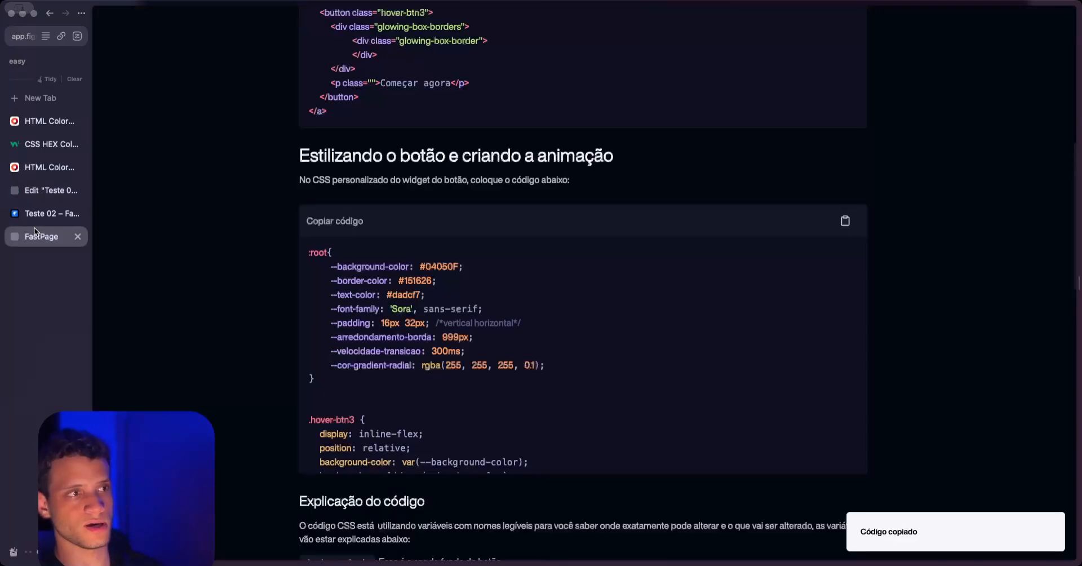
{"action": "scroll", "coordinate": [248, 247], "scroll_direction": "up", "scroll_amount": 7}
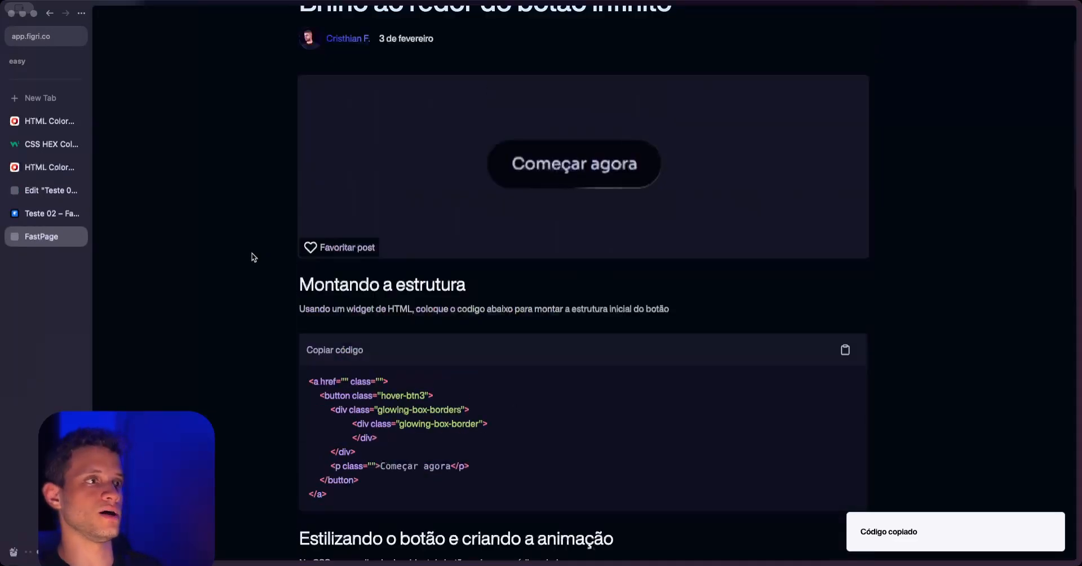
{"action": "scroll", "coordinate": [248, 250], "scroll_direction": "down", "scroll_amount": 1}
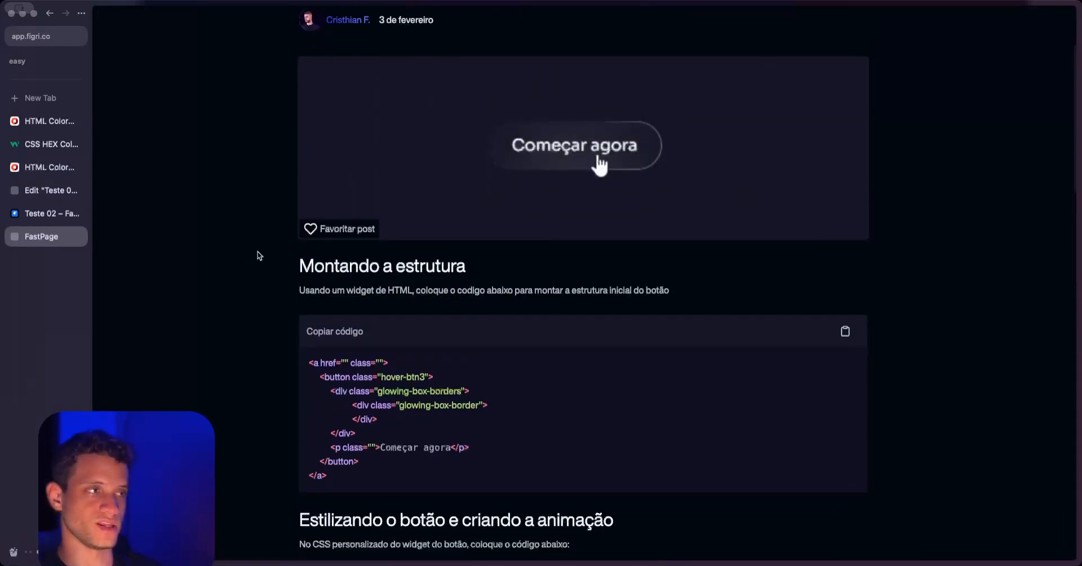
{"action": "left_click_drag", "start_coordinate": [297, 261], "coordinate": [548, 442]}
{"action": "scroll", "coordinate": [548, 442], "scroll_direction": "down", "scroll_amount": 2}
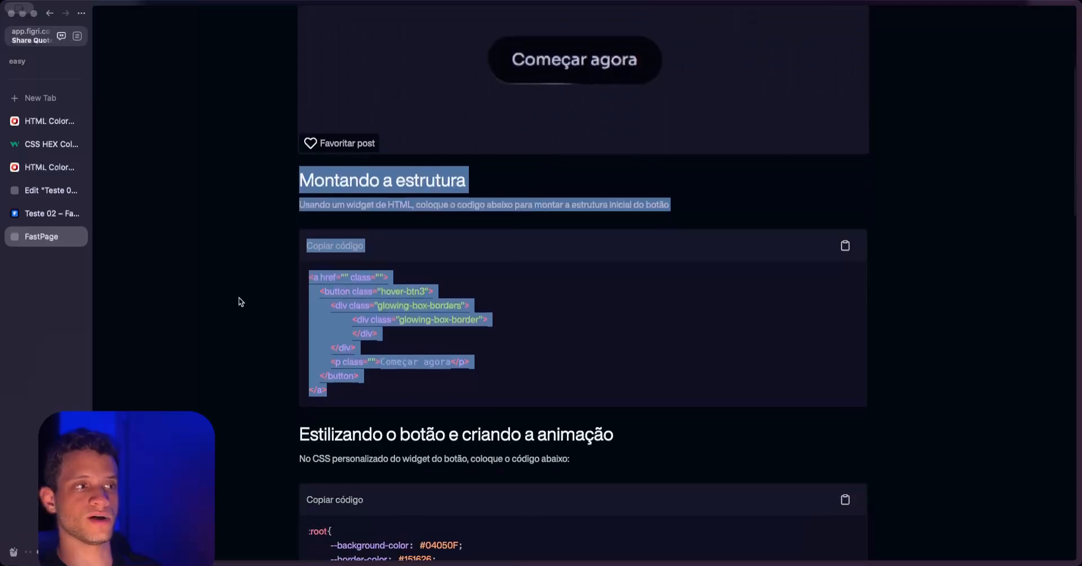
{"action": "left_click", "coordinate": [918, 330]}
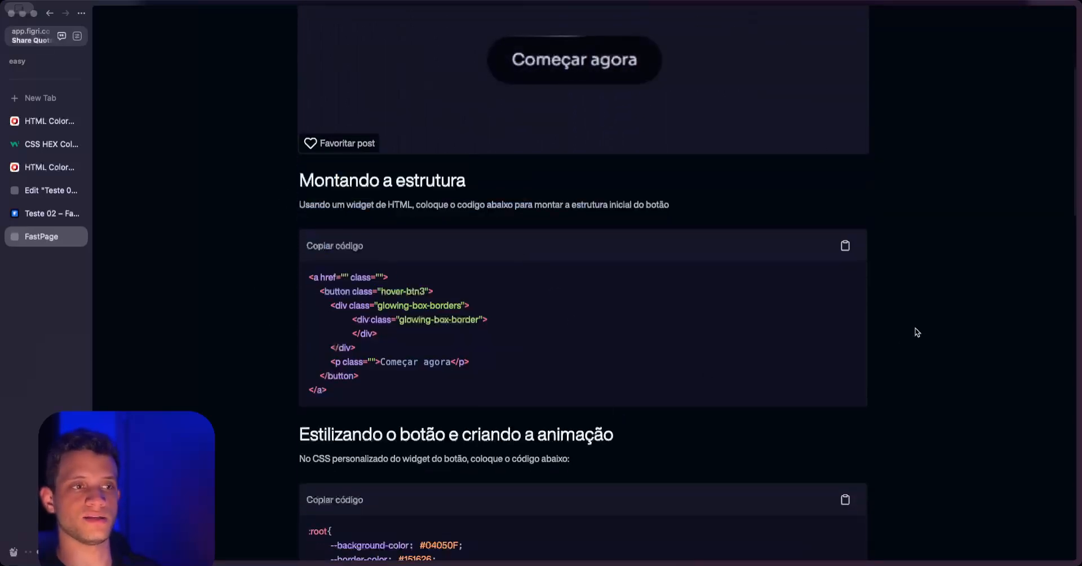
Read through the button's CSS code and the variable descriptions under "Explicação do código" in the FastPage post.
{"action": "scroll", "coordinate": [918, 332], "scroll_direction": "down", "scroll_amount": 4}
{"action": "scroll", "coordinate": [759, 309], "scroll_direction": "down", "scroll_amount": 2}
{"action": "scroll", "coordinate": [330, 336], "scroll_direction": "down", "scroll_amount": 2}
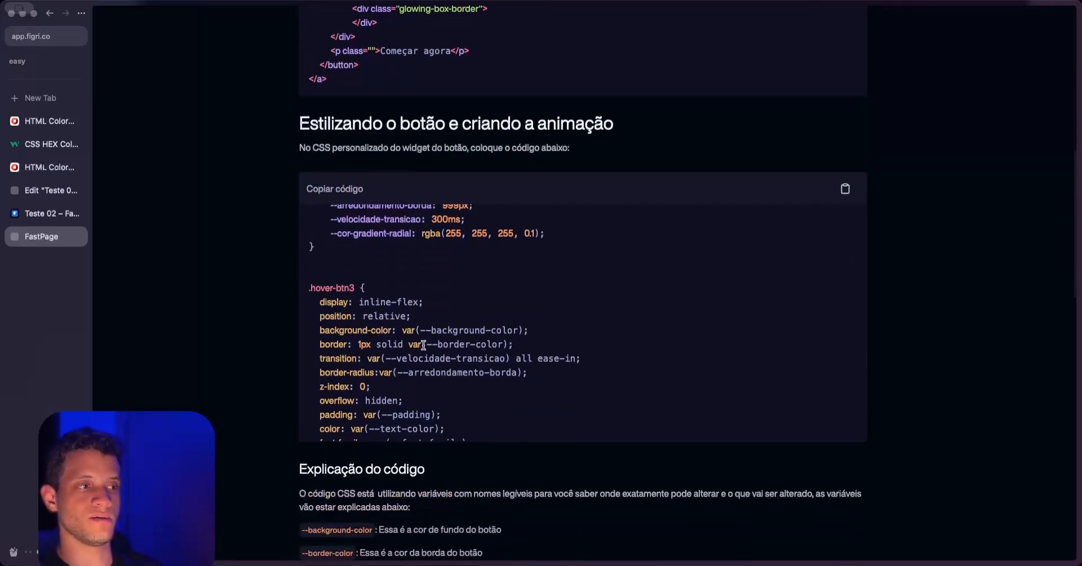
{"action": "scroll", "coordinate": [394, 336], "scroll_direction": "down", "scroll_amount": 10}
{"action": "scroll", "coordinate": [424, 337], "scroll_direction": "down", "scroll_amount": 4}
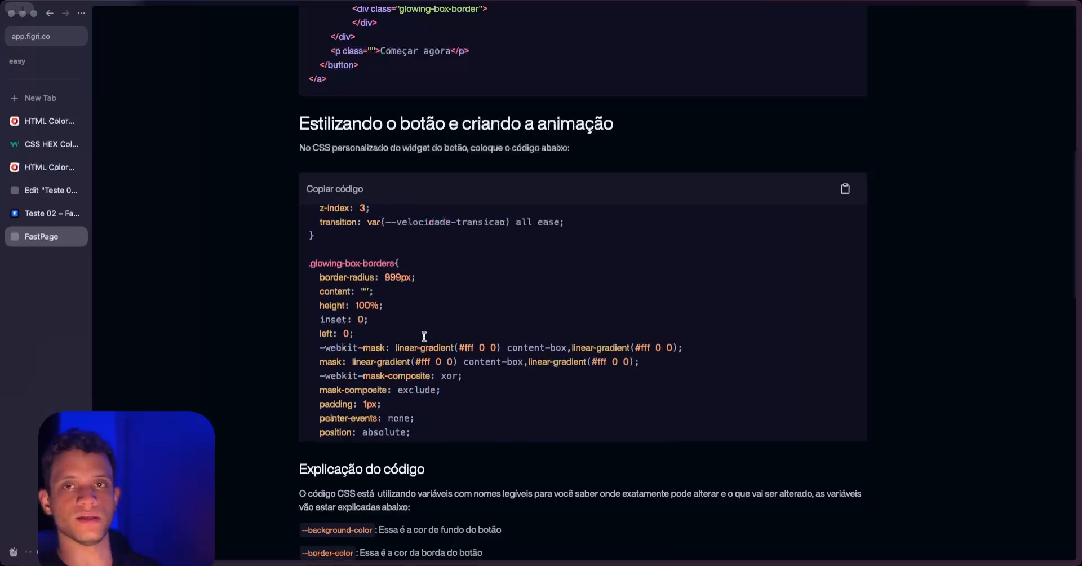
{"action": "scroll", "coordinate": [251, 316], "scroll_direction": "down", "scroll_amount": 6}
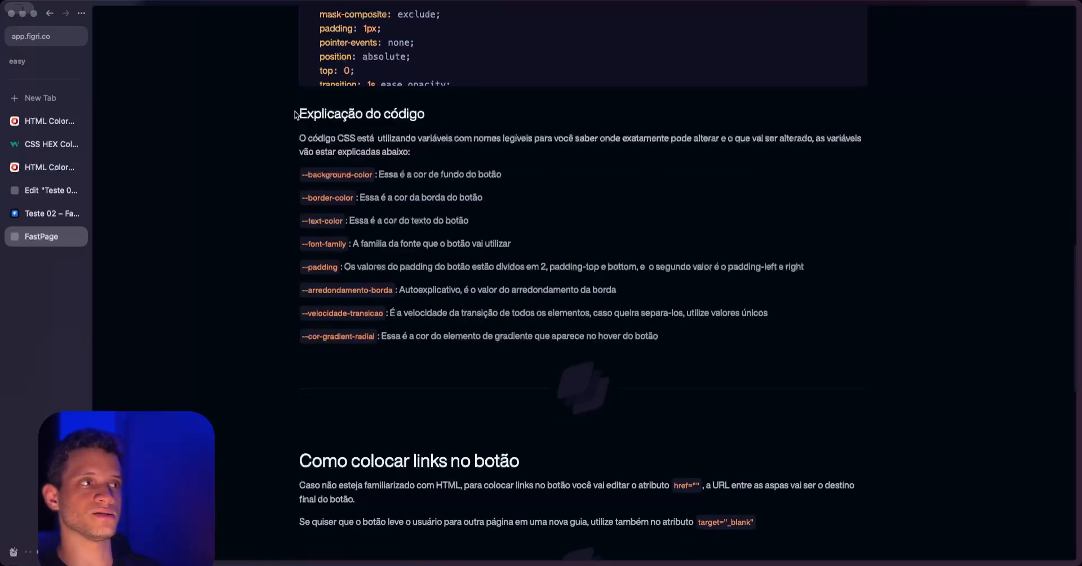
{"action": "left_click_drag", "start_coordinate": [294, 115], "coordinate": [609, 330]}
{"action": "scroll", "coordinate": [397, 378], "scroll_direction": "up", "scroll_amount": 6}
{"action": "scroll", "coordinate": [396, 378], "scroll_direction": "up", "scroll_amount": 4}
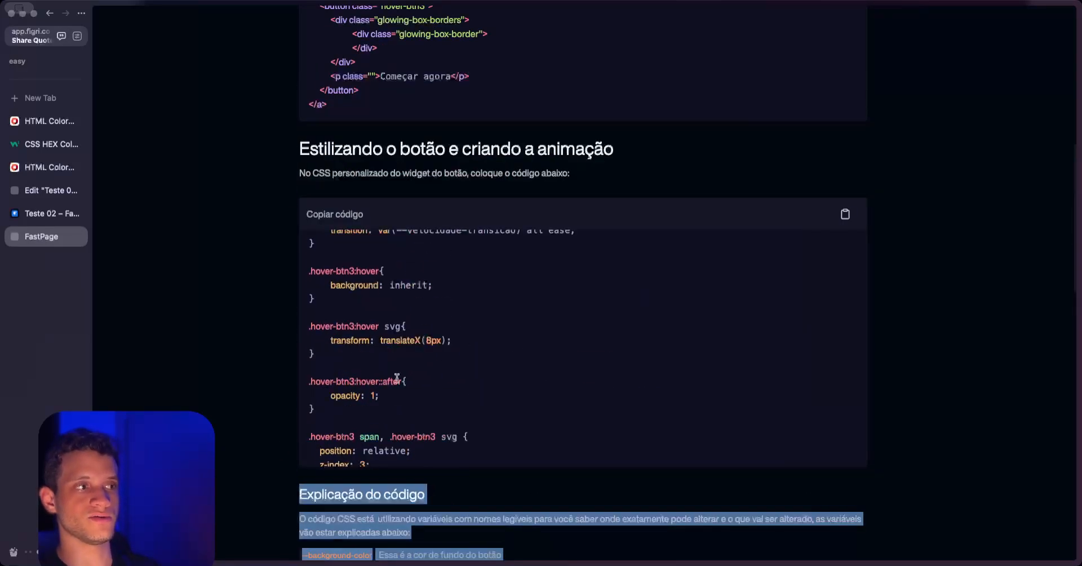
{"action": "left_click", "coordinate": [282, 376]}
{"action": "scroll", "coordinate": [281, 379], "scroll_direction": "down", "scroll_amount": 2}
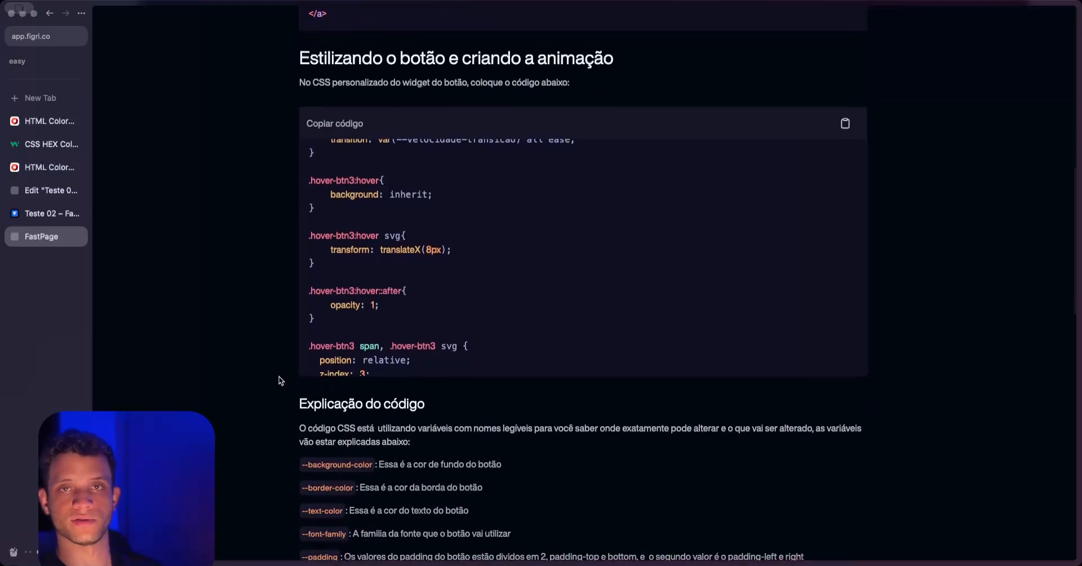